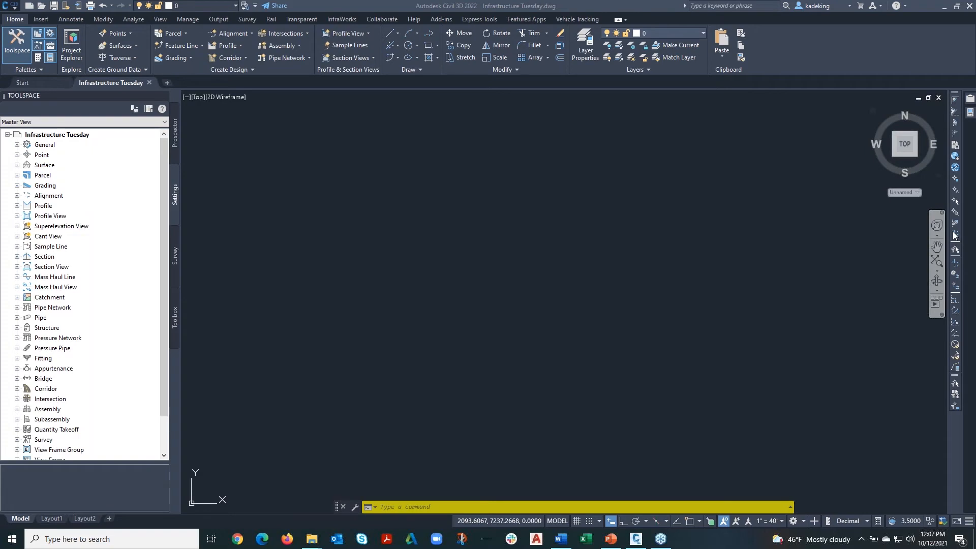
Switch the workspace from Civil 3D to Planning and Analysis.
left_click(375, 184)
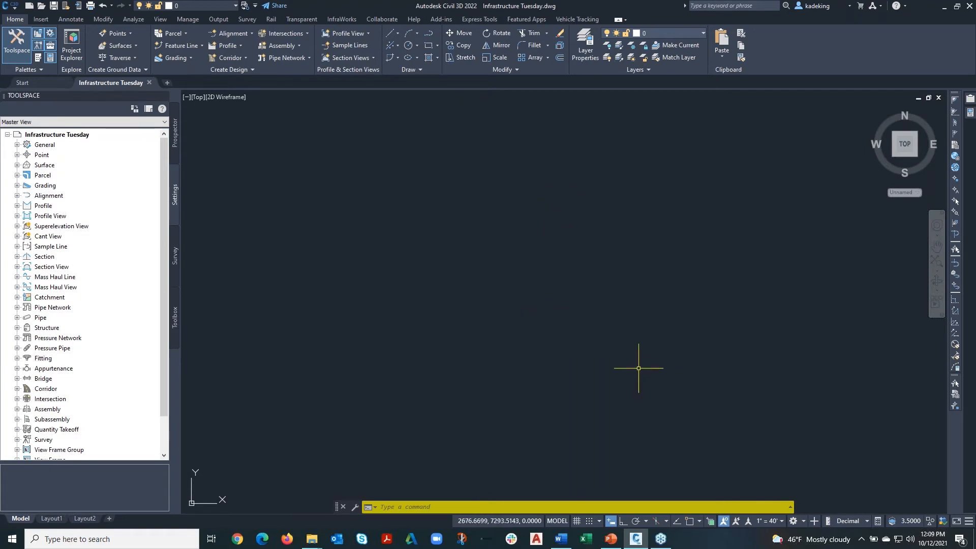
left_click(803, 521)
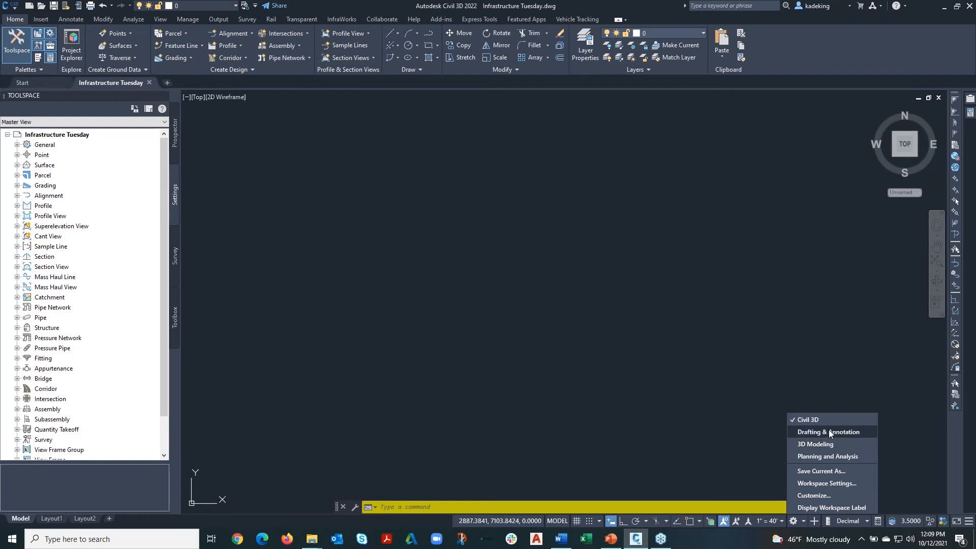
left_click(825, 456)
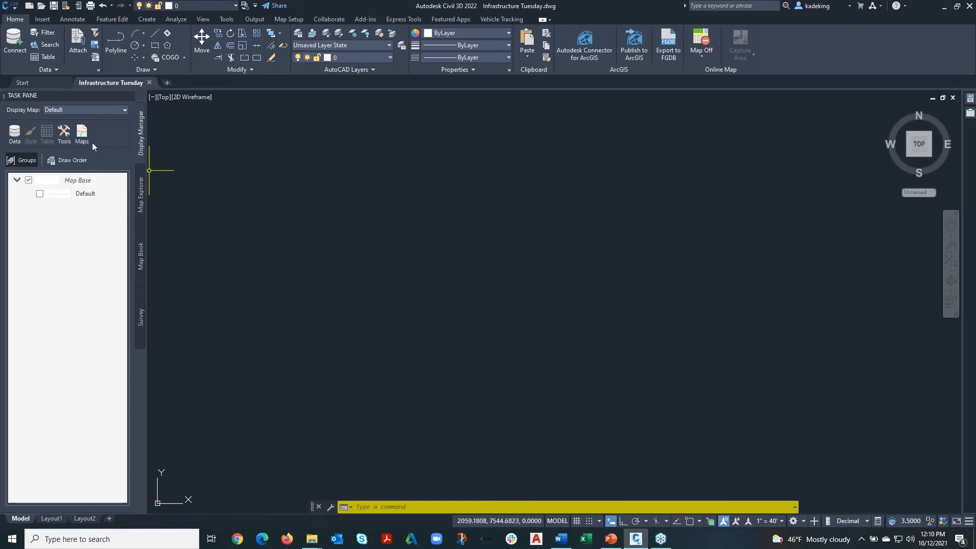
Toggle the Map Task Pane off and back on in the Planning and Analysis workspace.
left_click(290, 20)
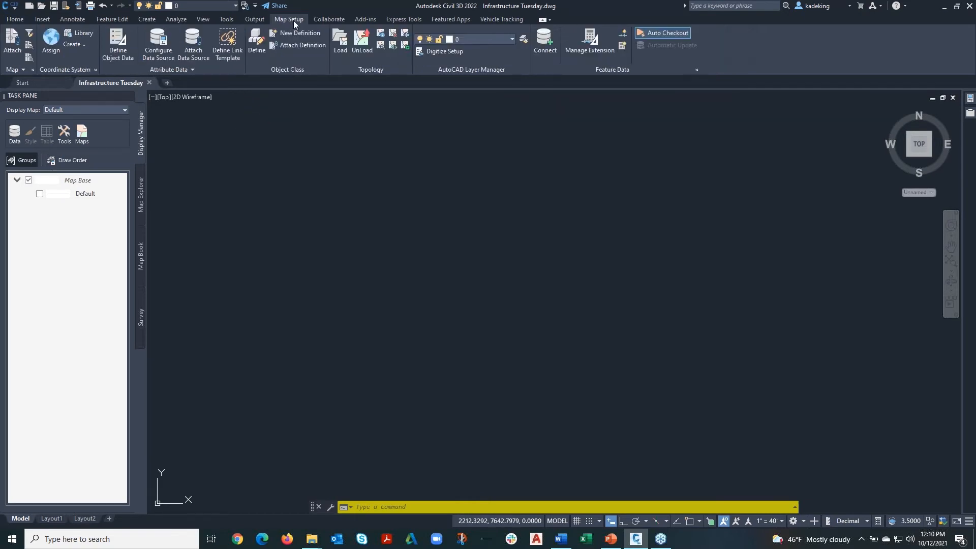
left_click(202, 18)
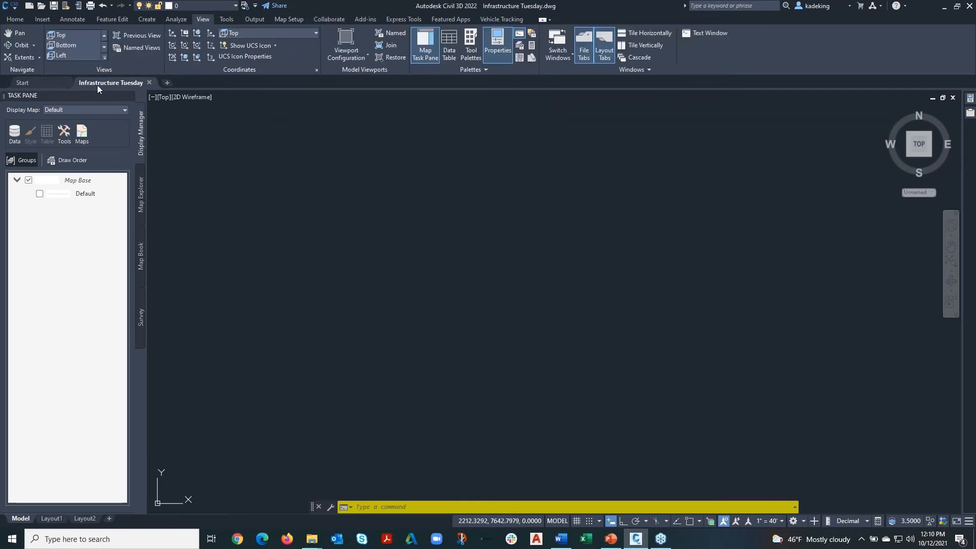
left_click(425, 53)
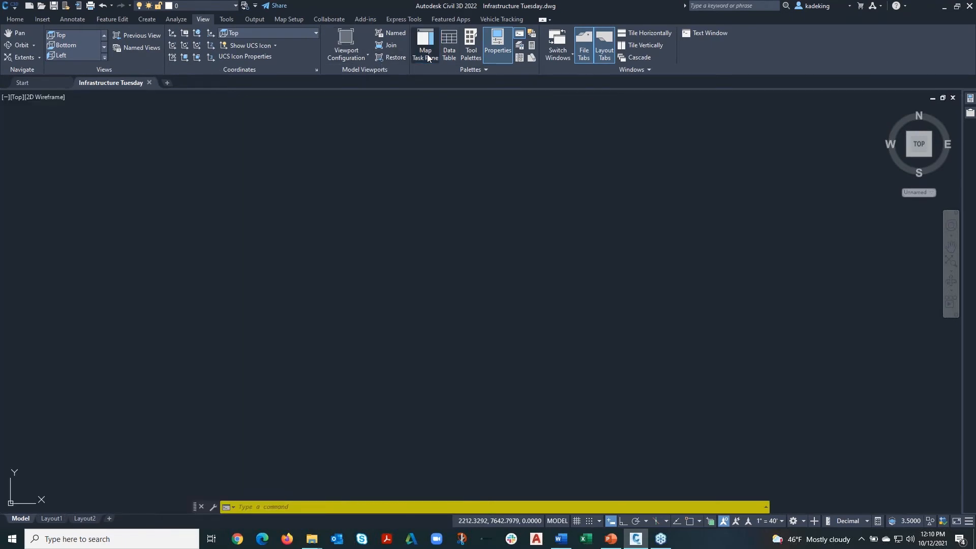
left_click(426, 53)
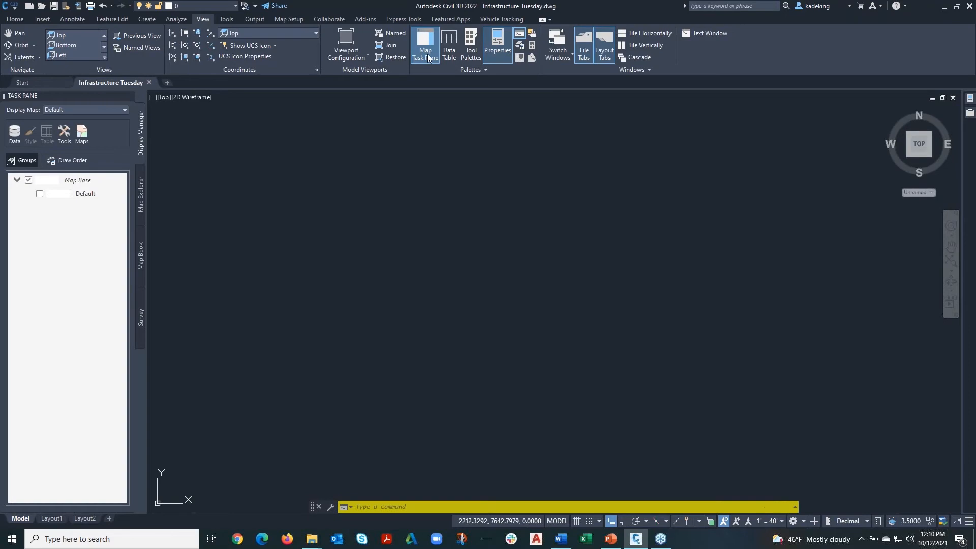
left_click(426, 54)
left_click(426, 54)
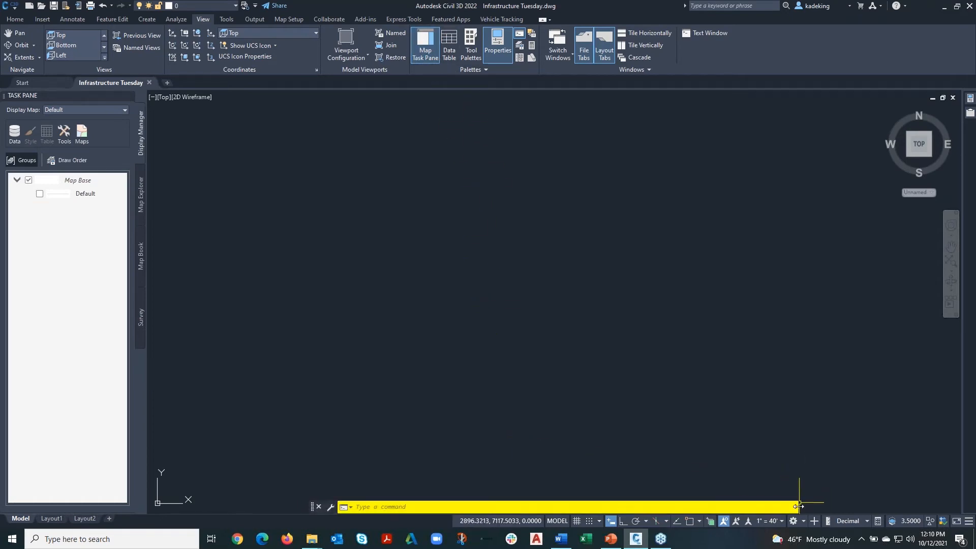
Switch back to the Civil 3D workspace and collapse the Toolspace palette.
left_click(806, 520)
left_click(816, 420)
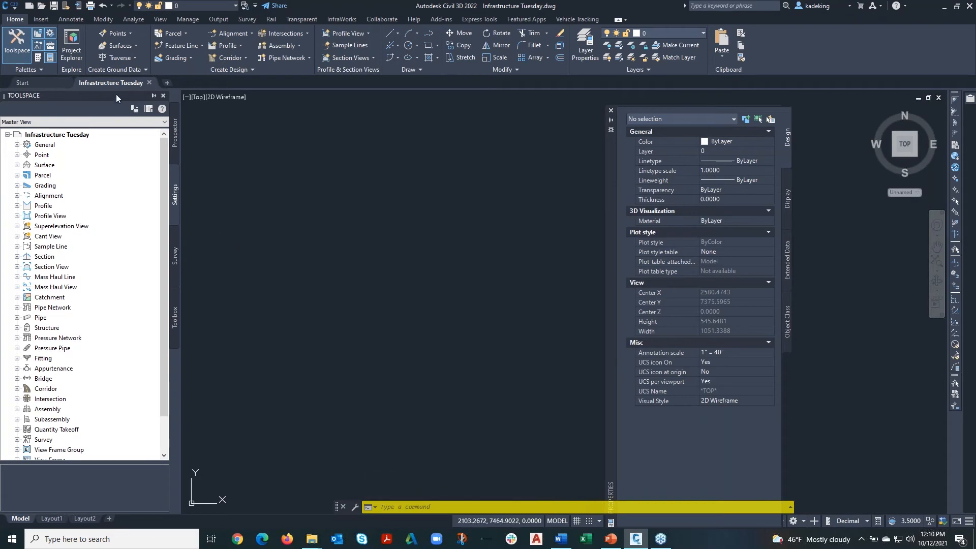
left_click(154, 96)
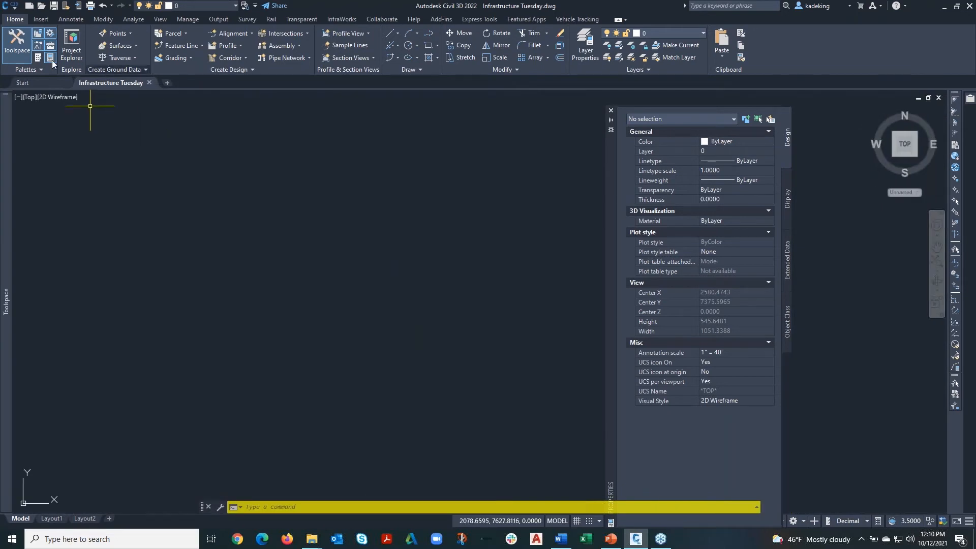
left_click(39, 71)
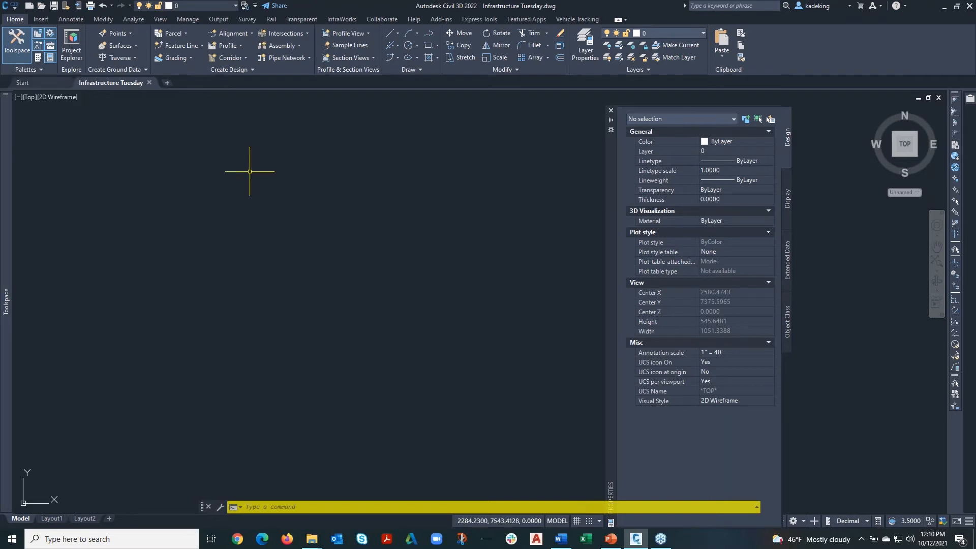
type("mapt")
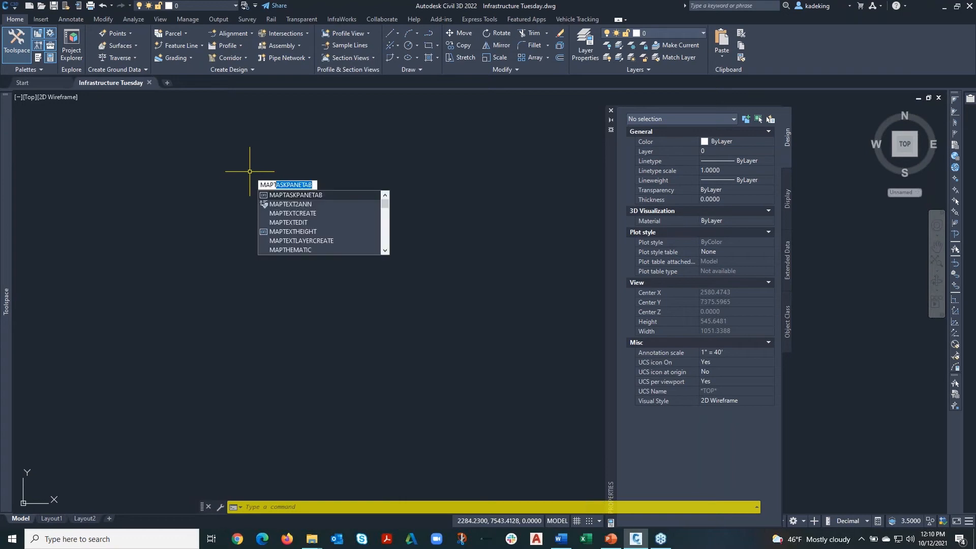
key("Return")
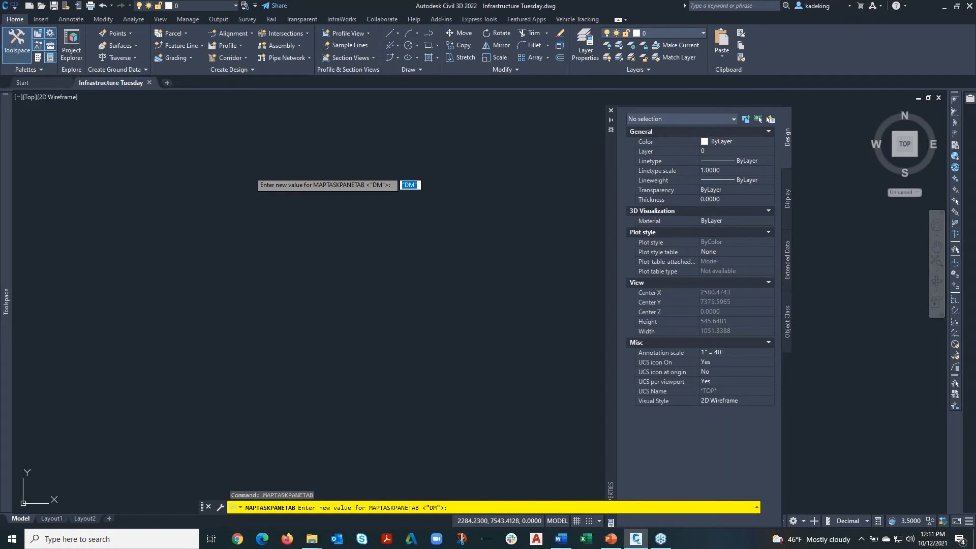
key("Escape")
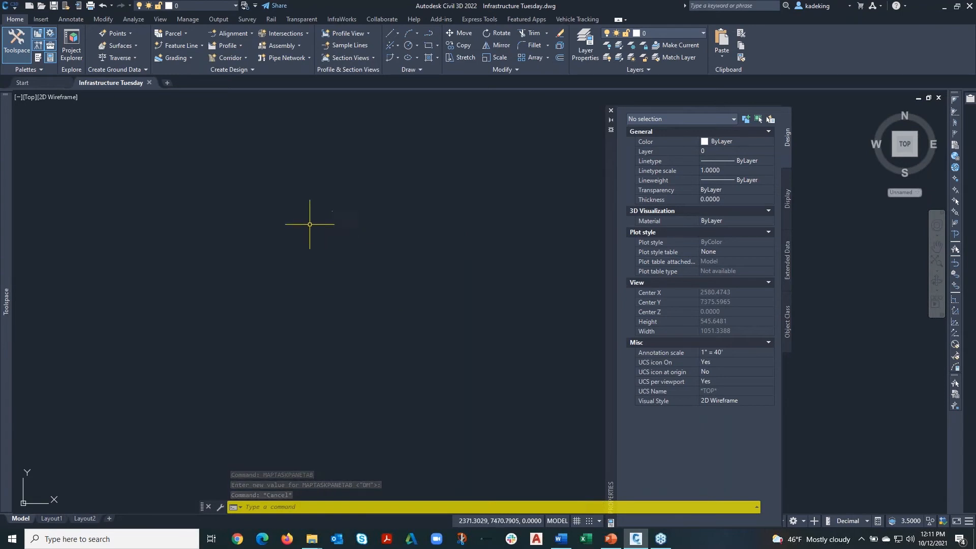
type("taskpane")
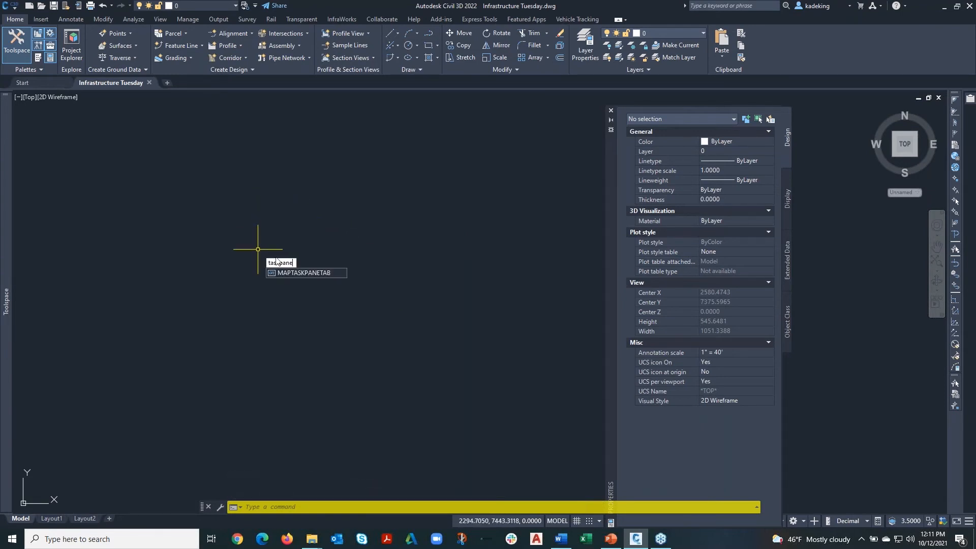
key("Escape")
key("Escape")
key("Escape")
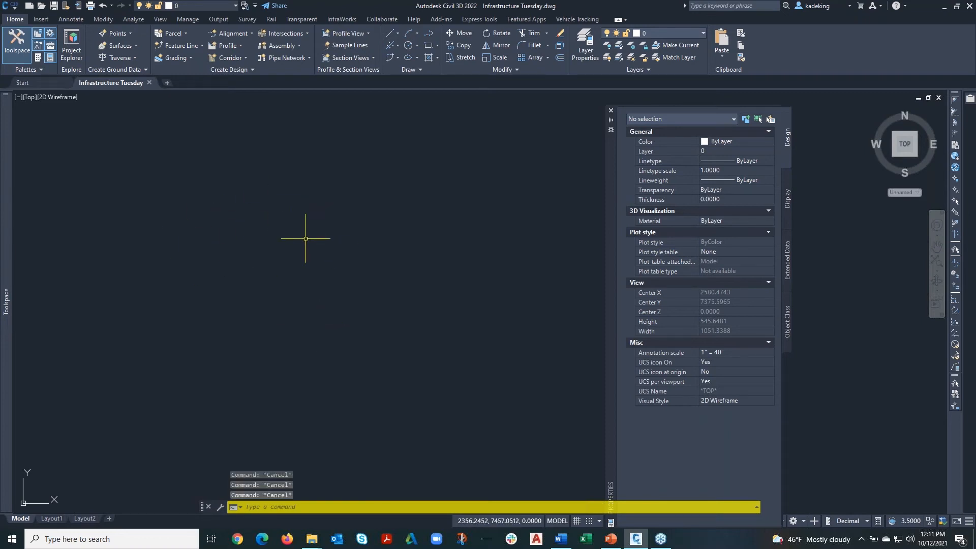
Display the Map Task Pane within the Civil 3D workspace and close it again.
left_click(160, 19)
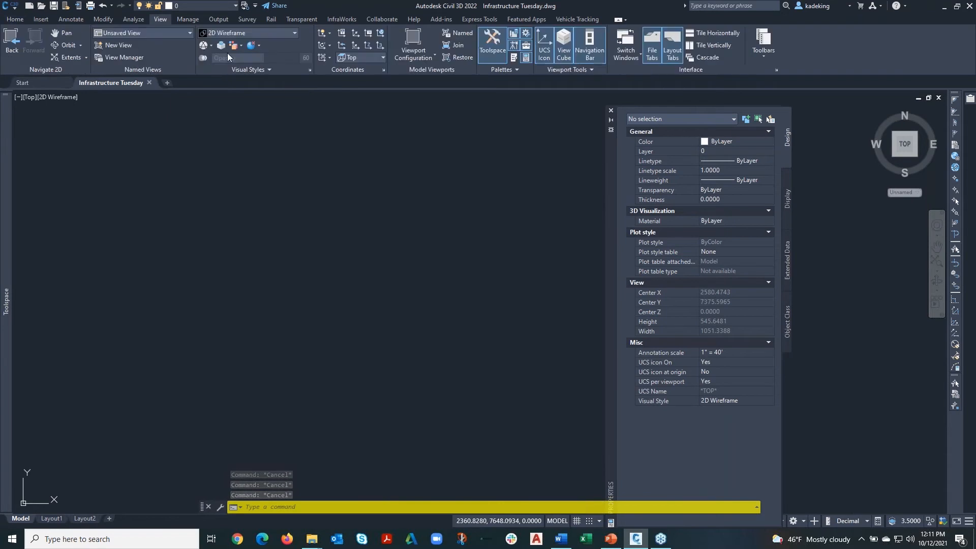
left_click(520, 71)
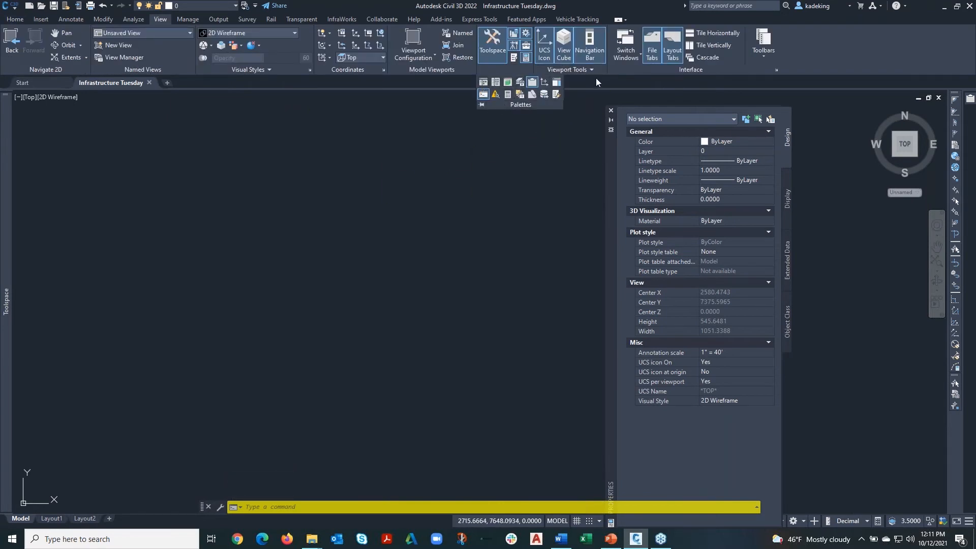
left_click(520, 71)
left_click(16, 20)
left_click(54, 73)
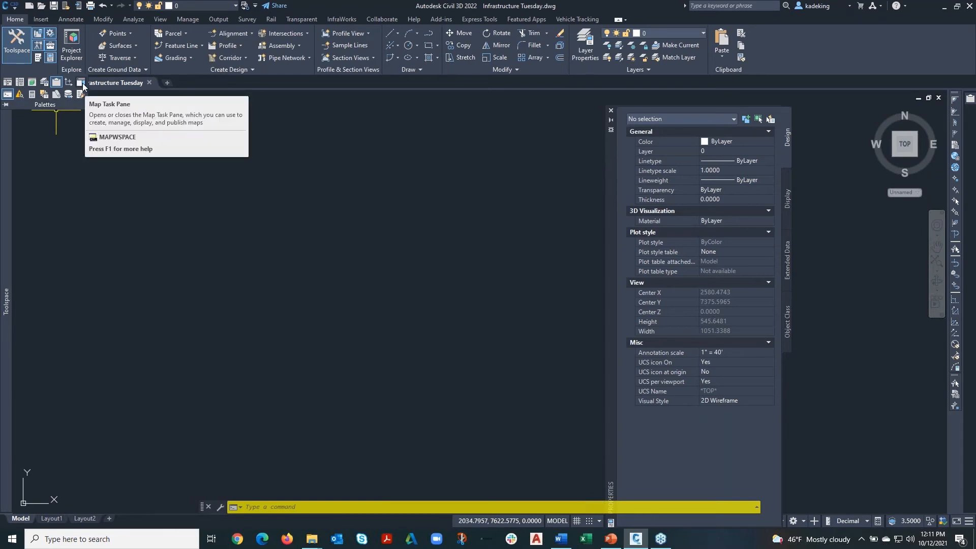
left_click(83, 87)
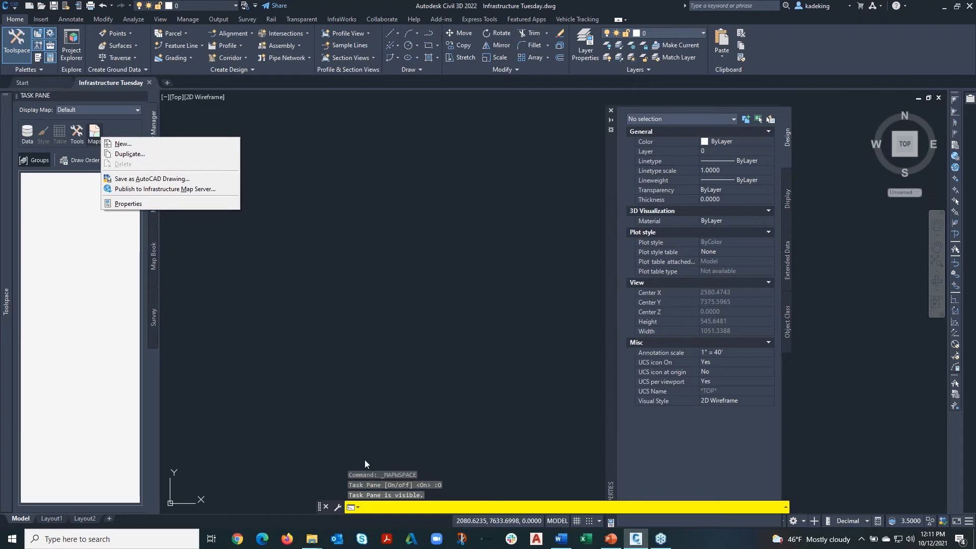
left_click(273, 189)
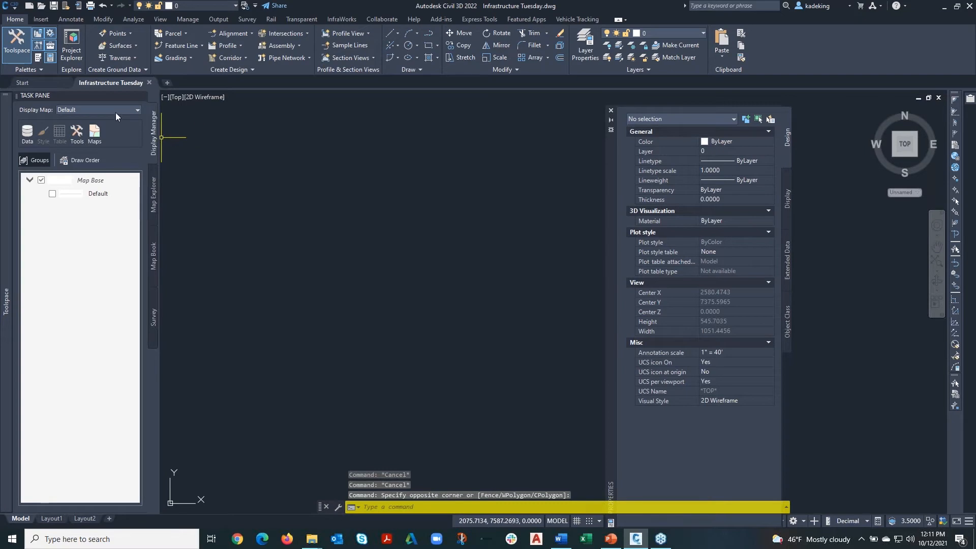
left_click(41, 70)
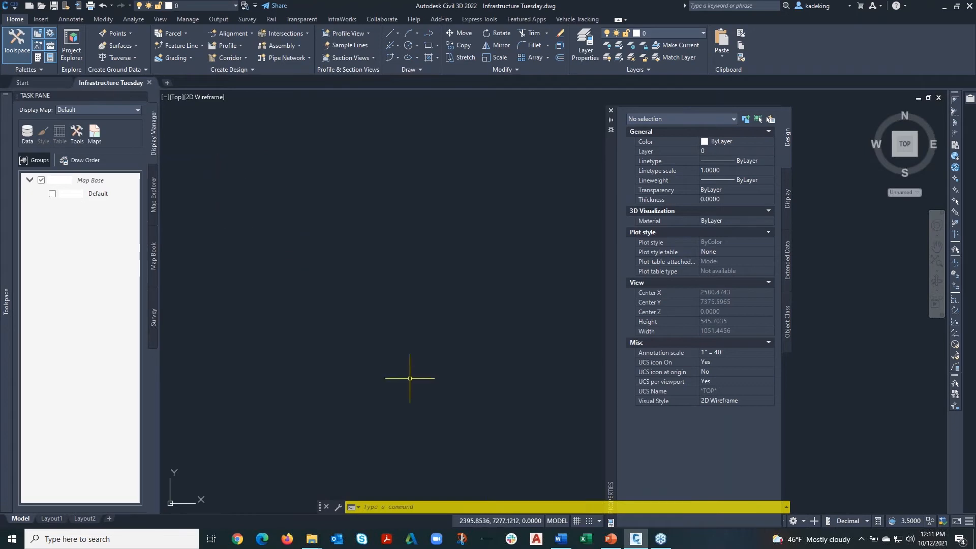
left_click(142, 96)
Switch to the Planning and Analysis workspace and anchor the floating Properties palette at the window edge.
left_click(794, 521)
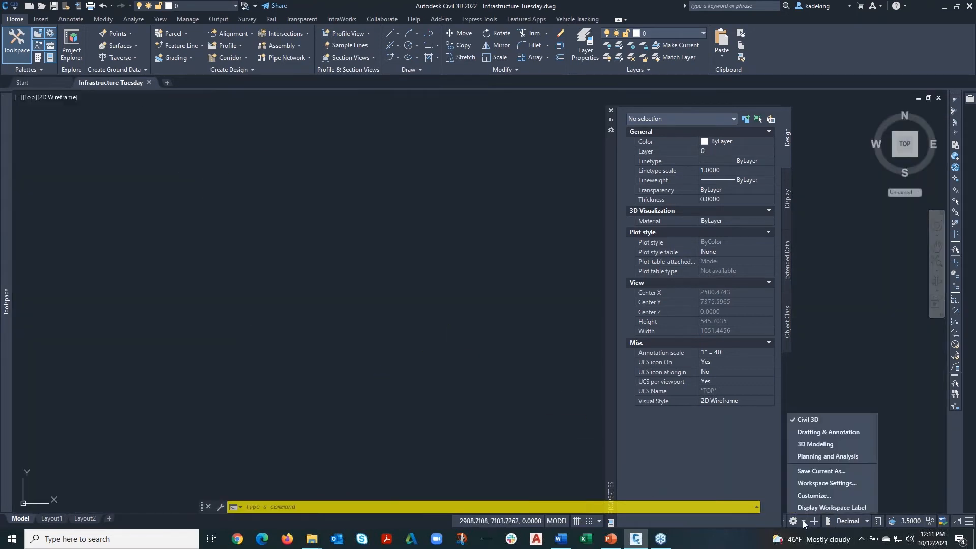
left_click(828, 457)
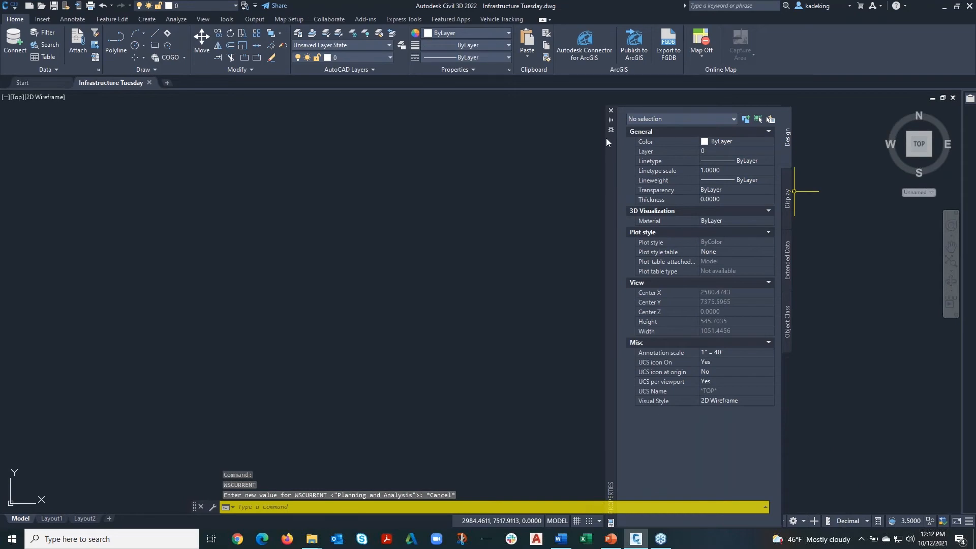
right_click(606, 142)
left_click(644, 215)
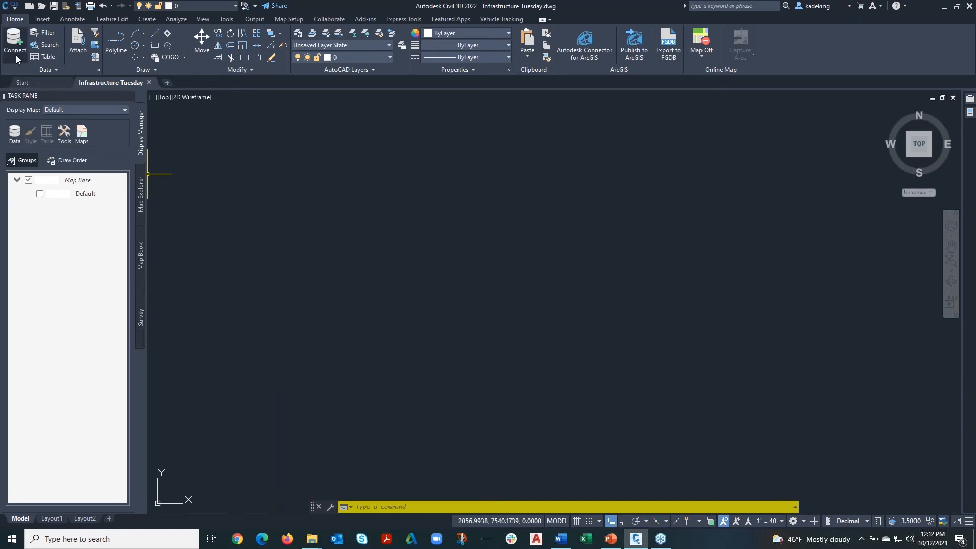
Open Data Connect, review the available data connection providers such as SHP, and close it.
left_click(15, 135)
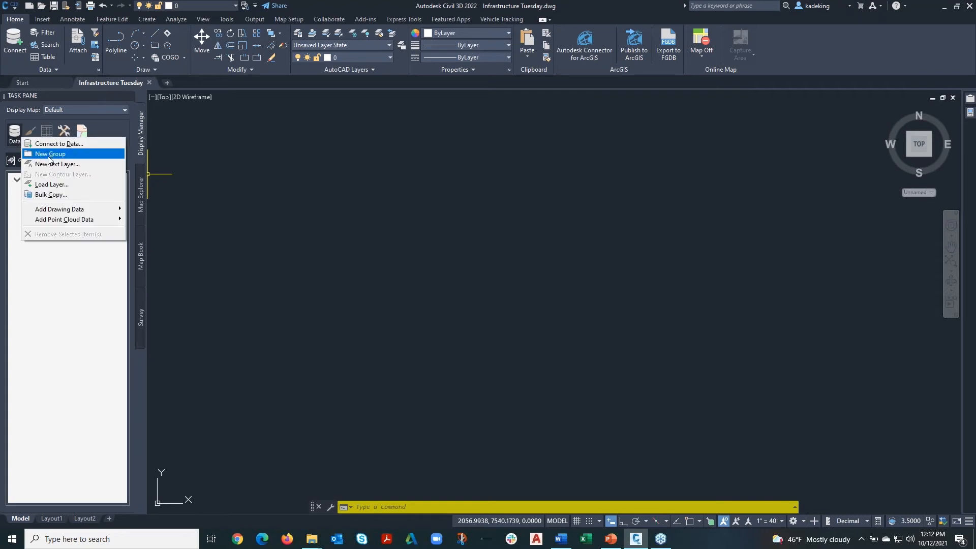
left_click(79, 144)
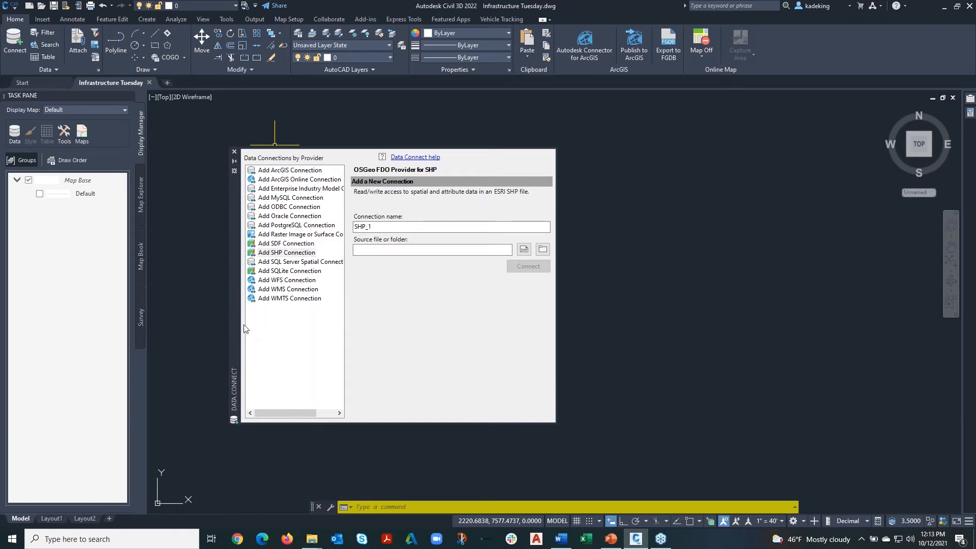
left_click_drag(233, 326, 216, 319)
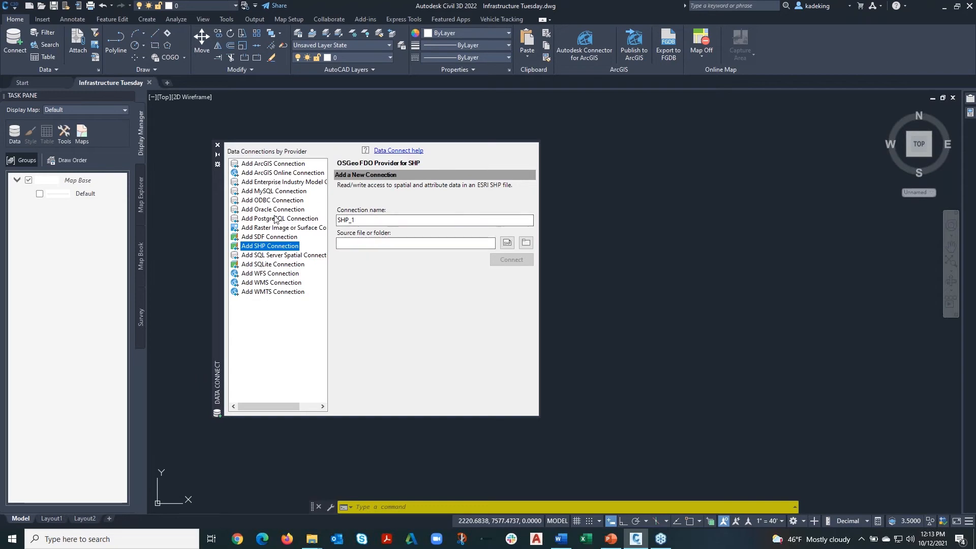
left_click(217, 146)
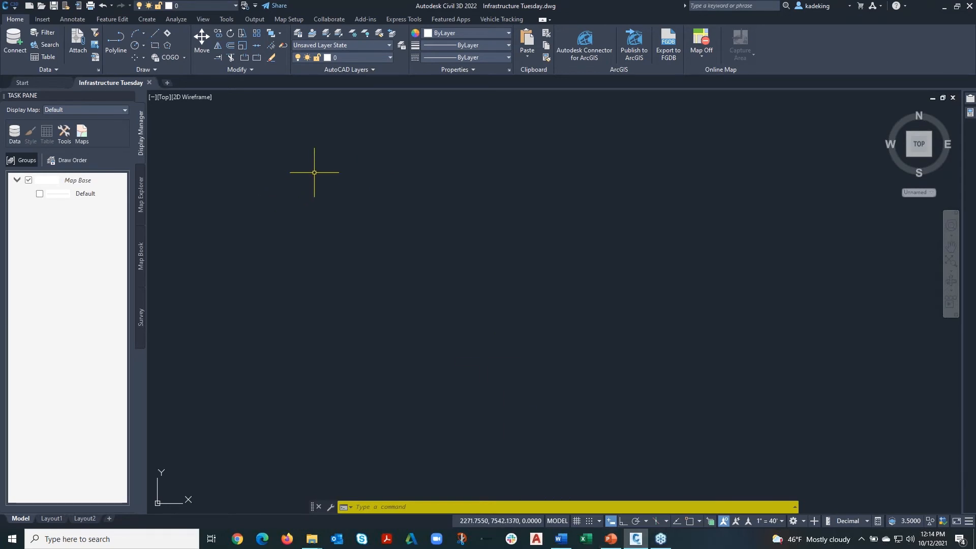
Assign the OR83-SF coordinate system to the drawing and look over the geolocation tools.
left_click(289, 19)
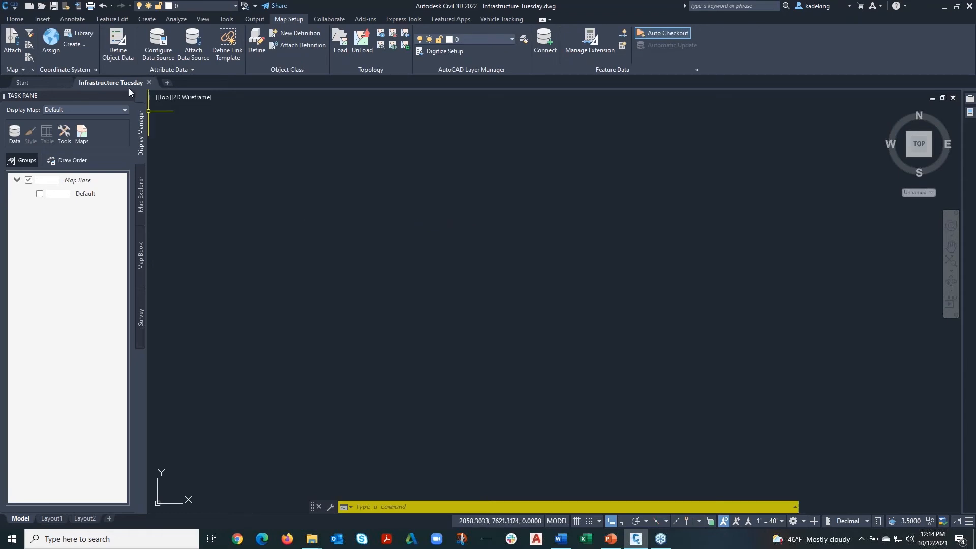
mouse_move(129, 85)
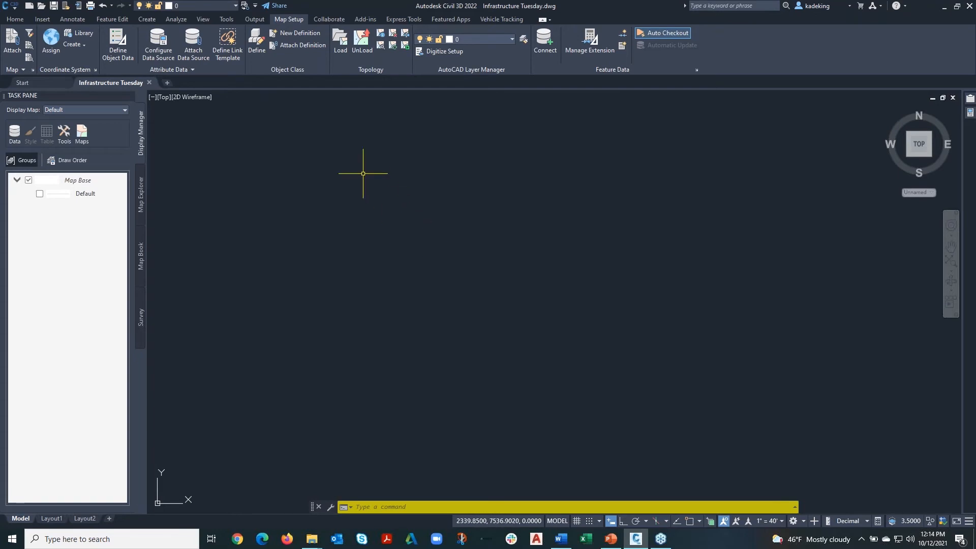
left_click(288, 18)
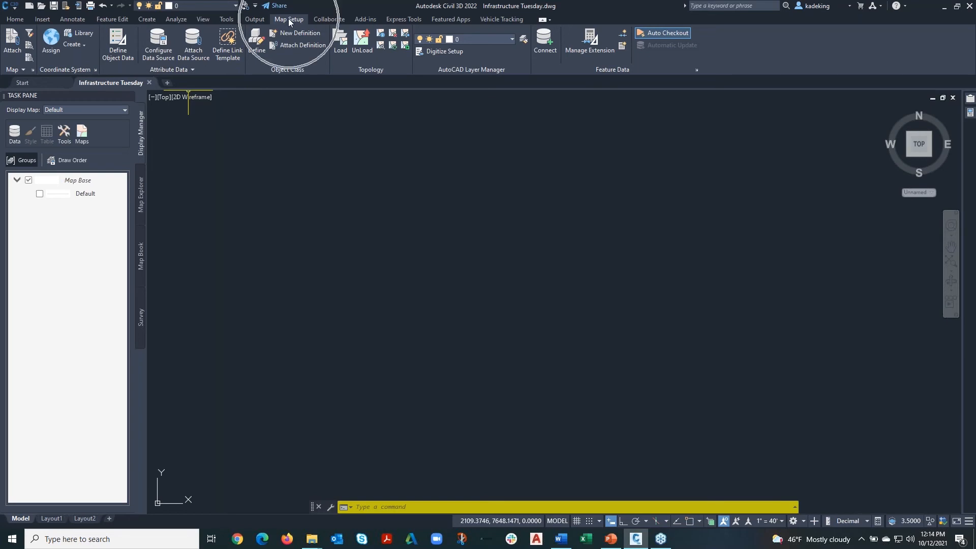
left_click(45, 51)
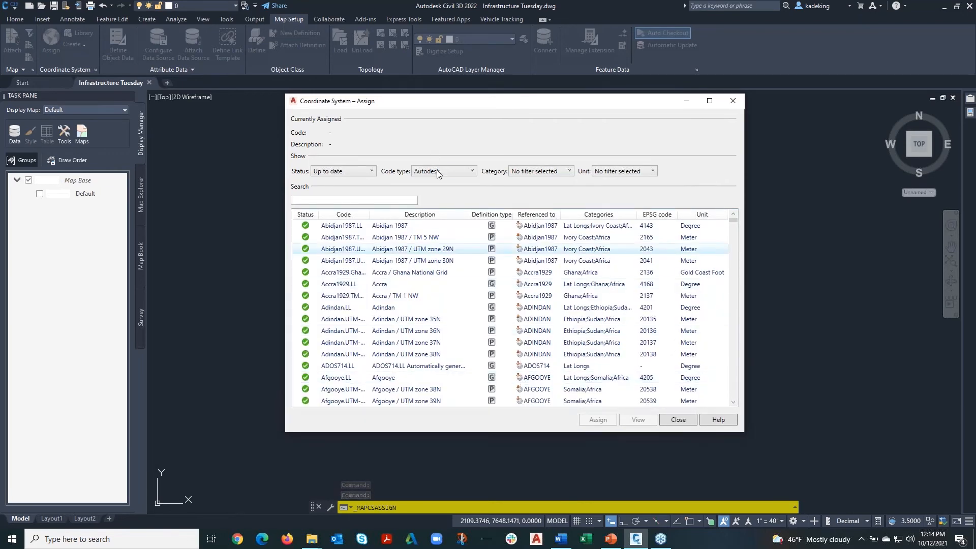
left_click_drag(462, 100, 436, 133)
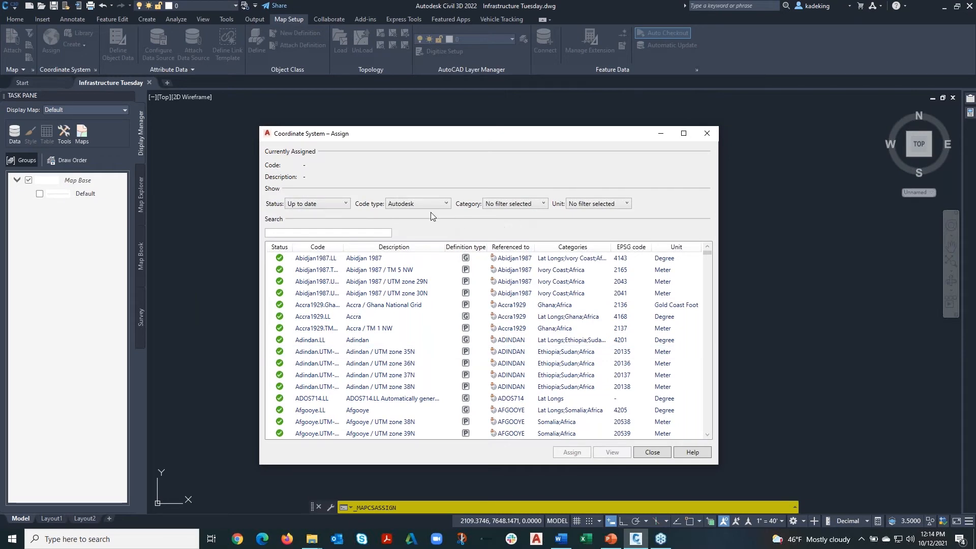
left_click(321, 233)
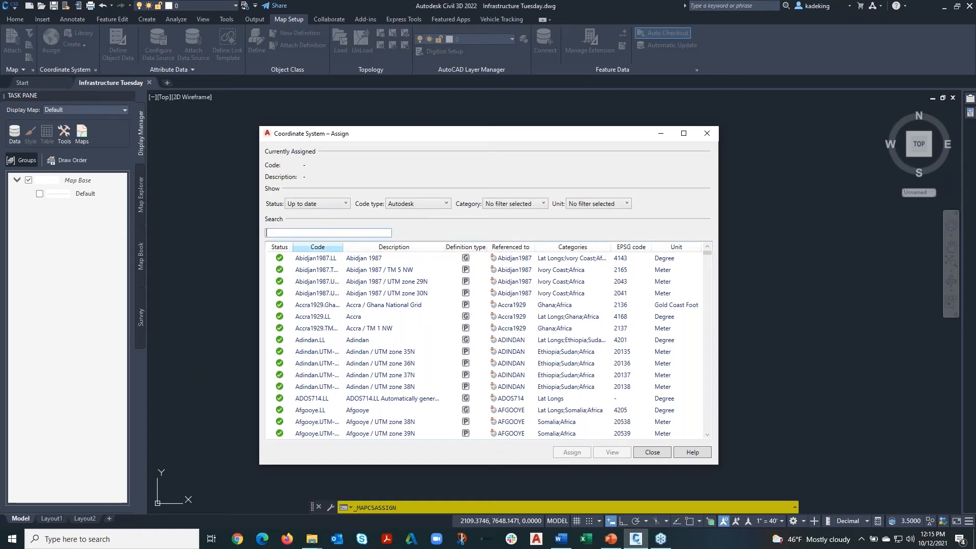
type("OR83-SF")
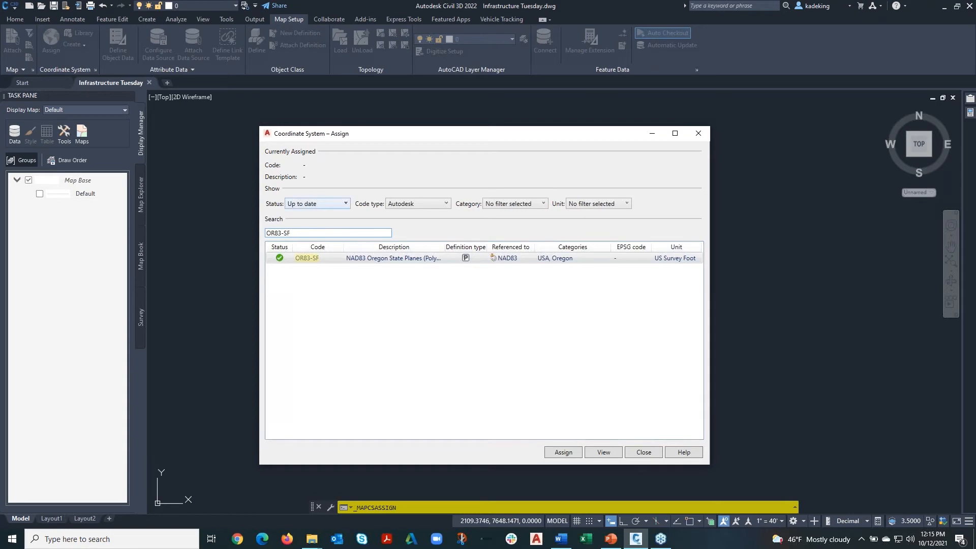
left_click(571, 453)
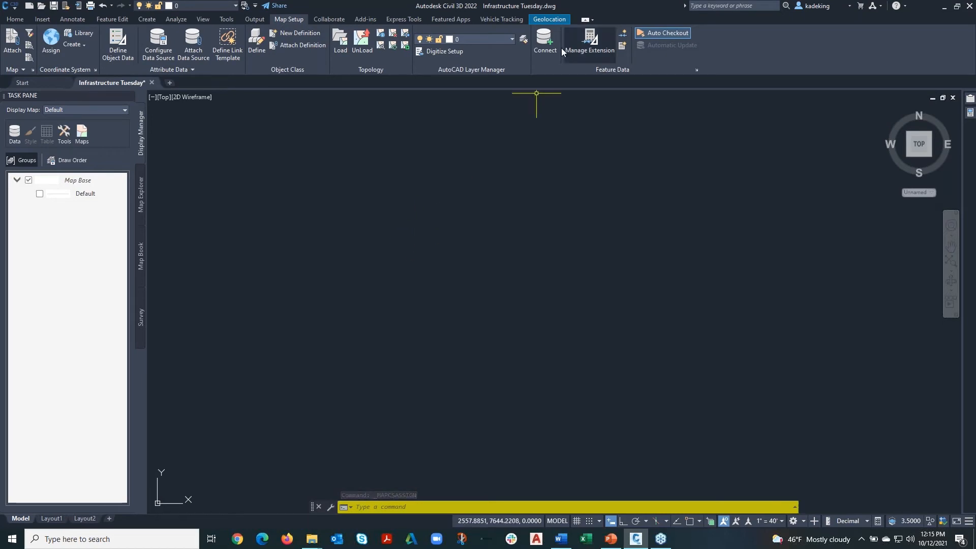
left_click(550, 20)
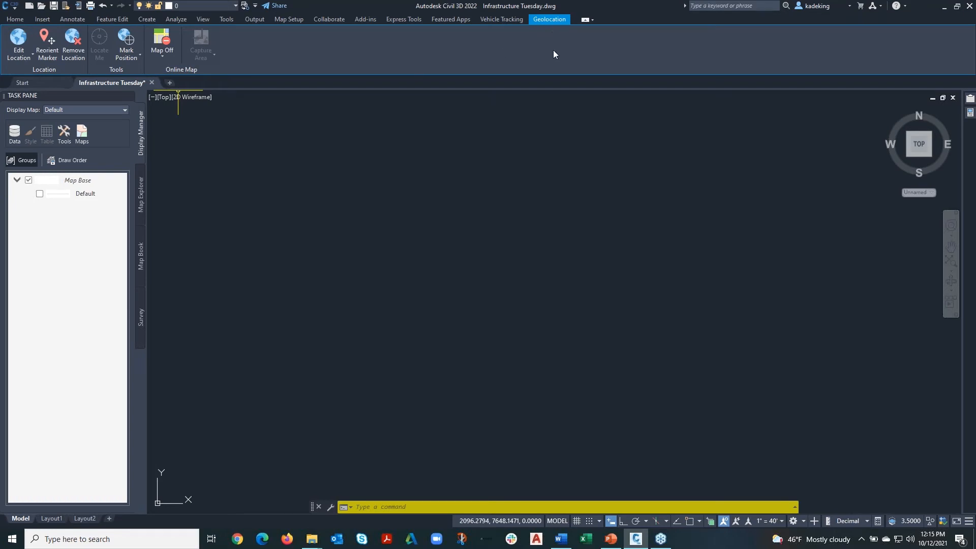
left_click(15, 21)
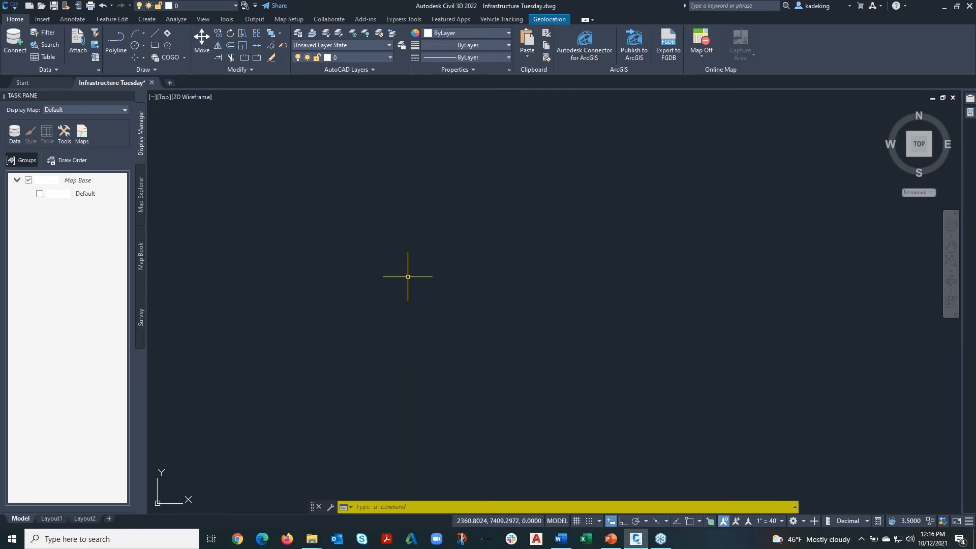
Bring Contours.shp from the Dataset folder in File Explorer into the drawing as a map layer and move the folder window aside.
left_click(312, 538)
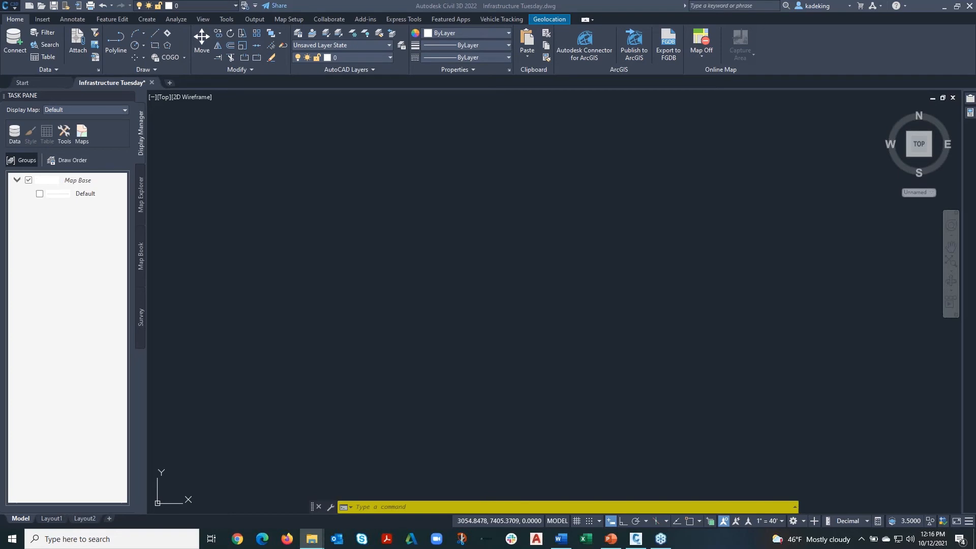
left_click_drag(975, 193, 581, 157)
double_click(514, 265)
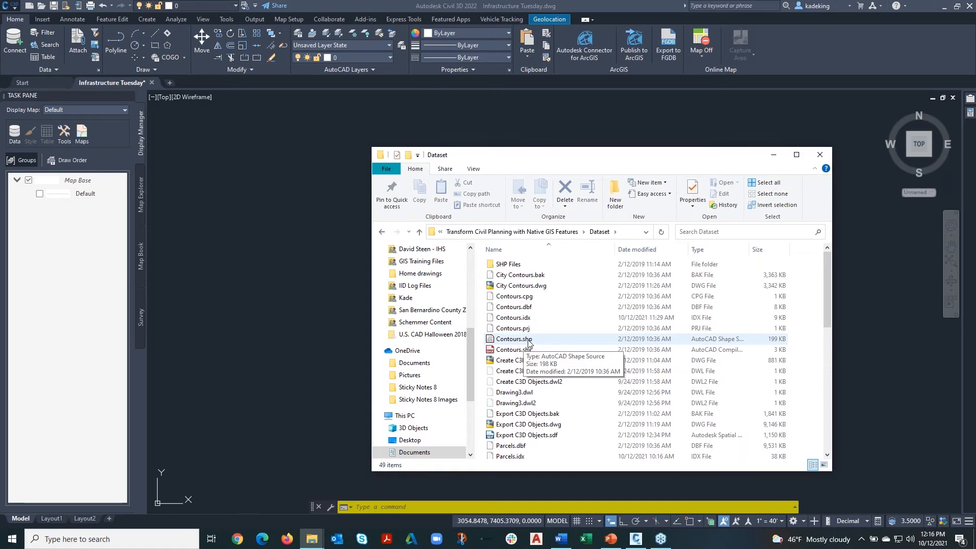
mouse_move(529, 343)
left_mouse_down()
mouse_move(508, 325)
mouse_move(278, 337)
left_mouse_up()
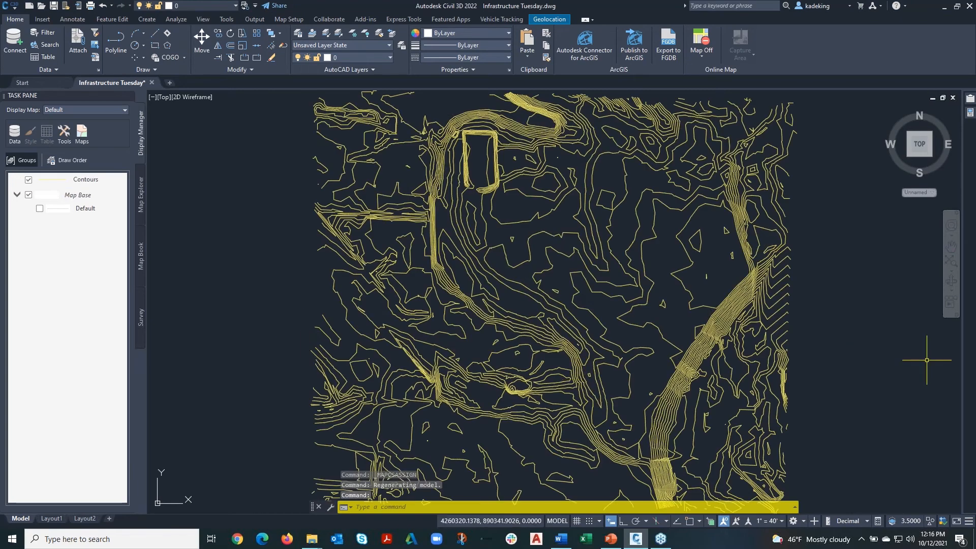
key("alt+Tab")
left_click_drag(805, 161, 975, 166)
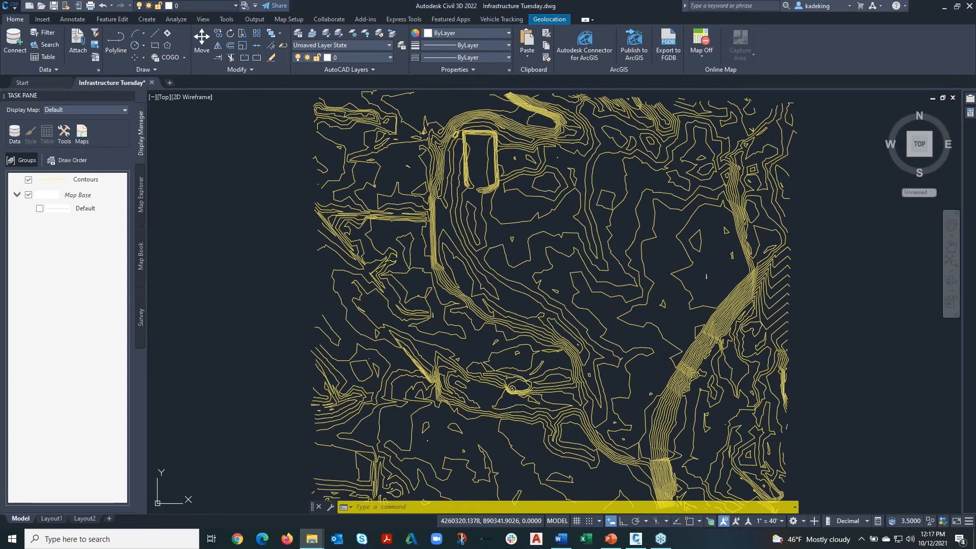
type("gisimport")
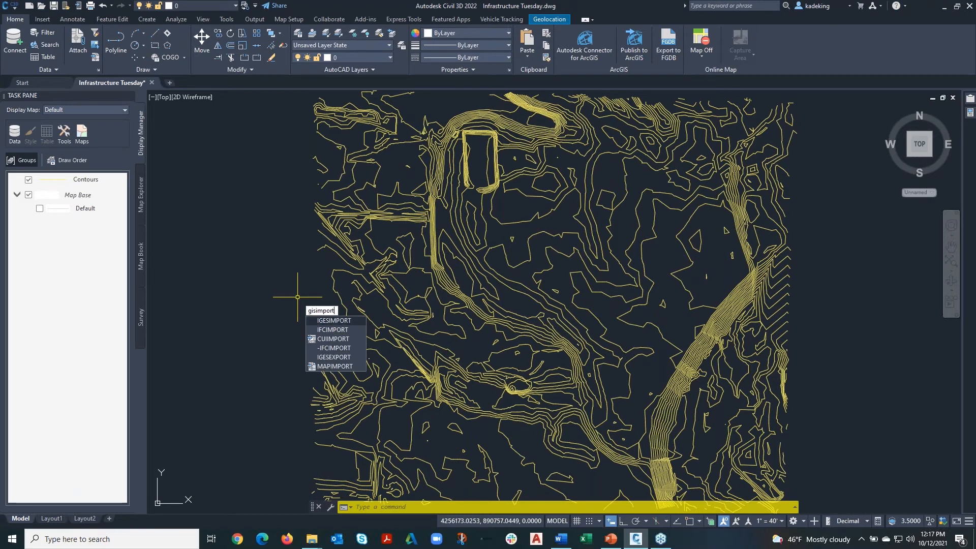
key("BackSpace")
key("BackSpace")
key("BackSpace")
key("BackSpace")
key("BackSpace")
key("BackSpace")
key("BackSpace")
key("BackSpace")
key("BackSpace")
type("mapimport")
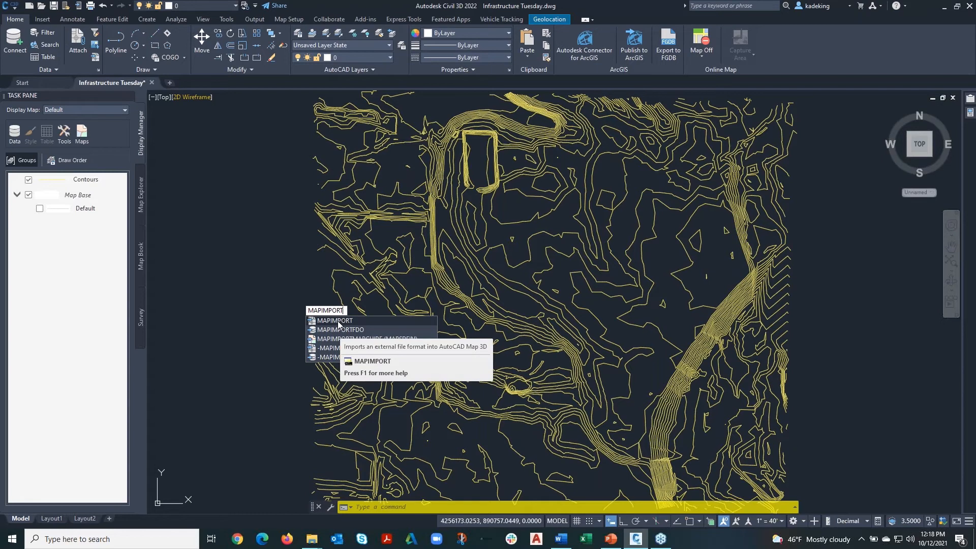
key("Escape")
key("Escape")
key("Escape")
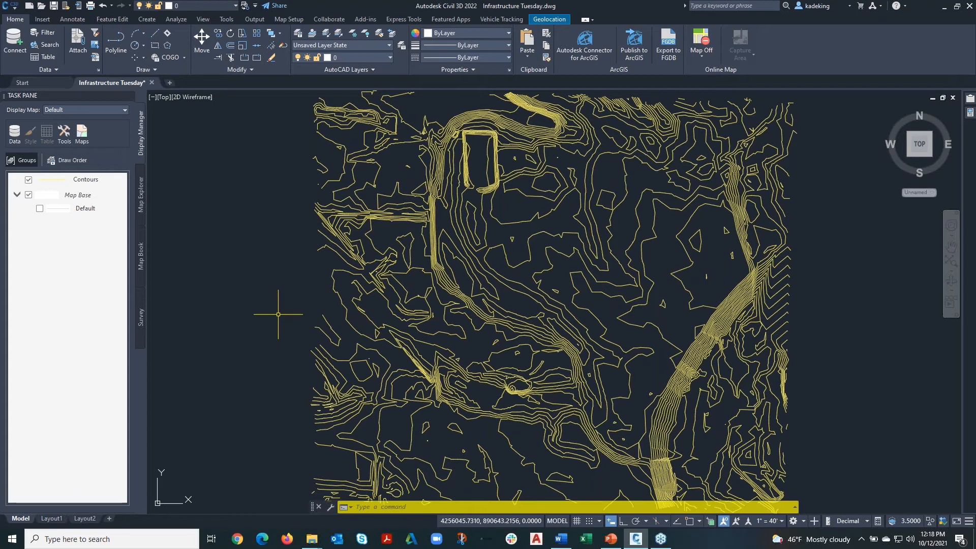
Create an SHP data connection named Parcels with Parcels.shp from the Dataset folder as its source, and connect it.
left_click(15, 136)
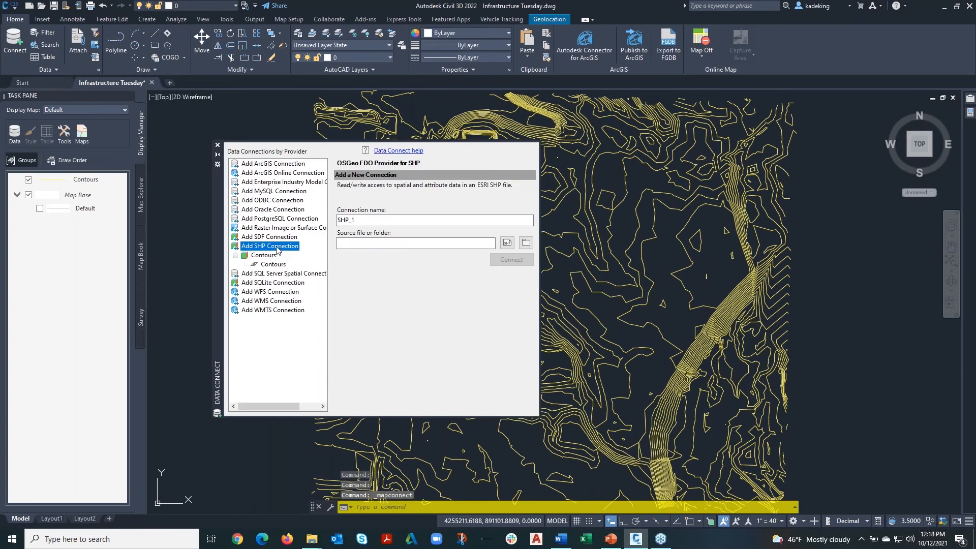
left_click(389, 220)
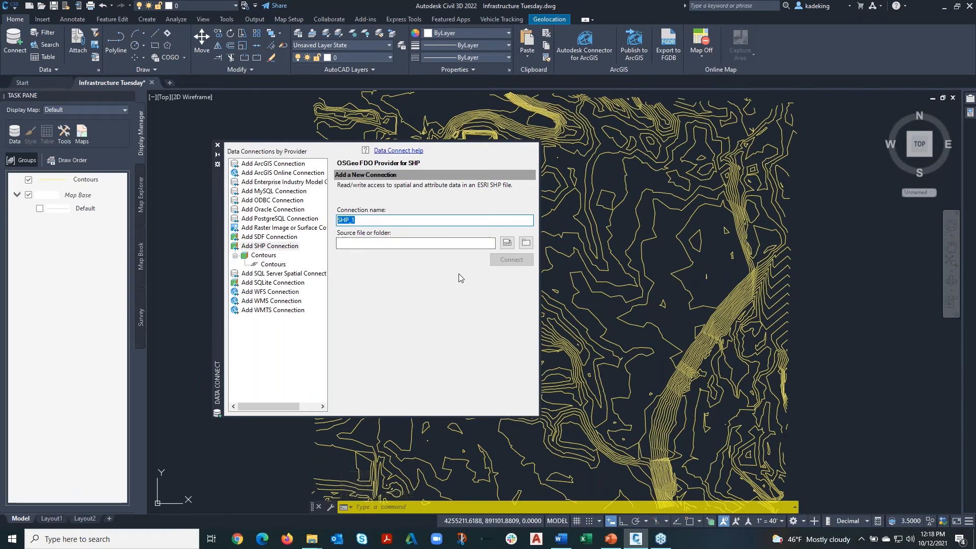
type("Parcels")
left_click(477, 245)
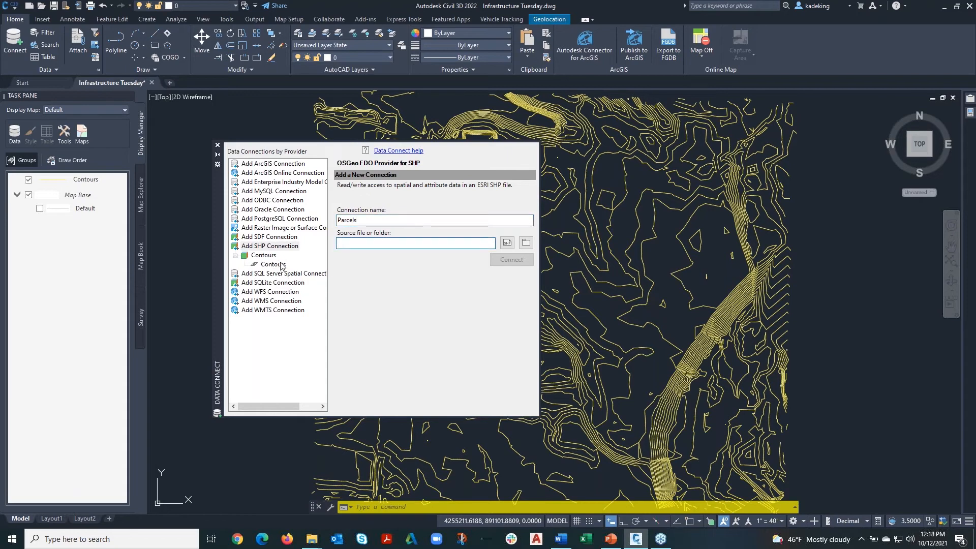
left_click(508, 243)
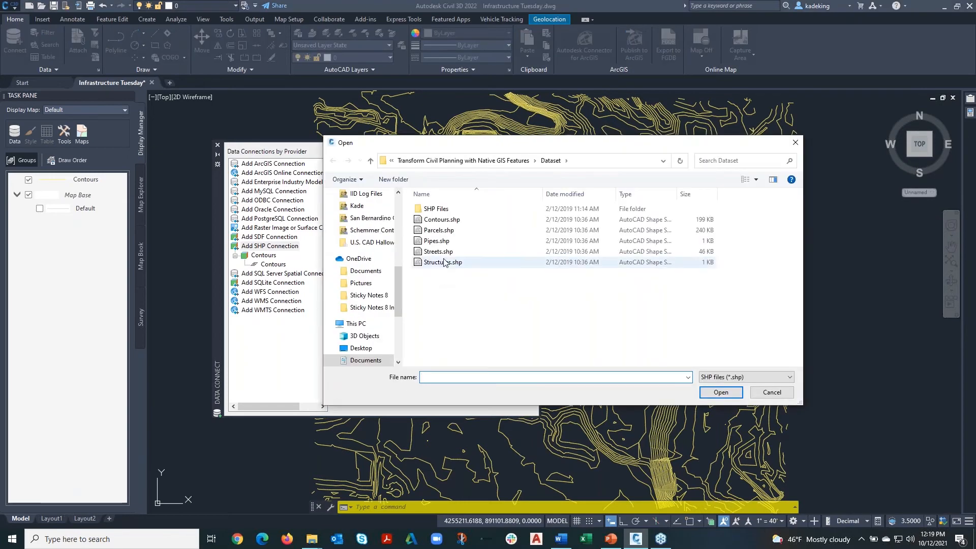
left_click(444, 231)
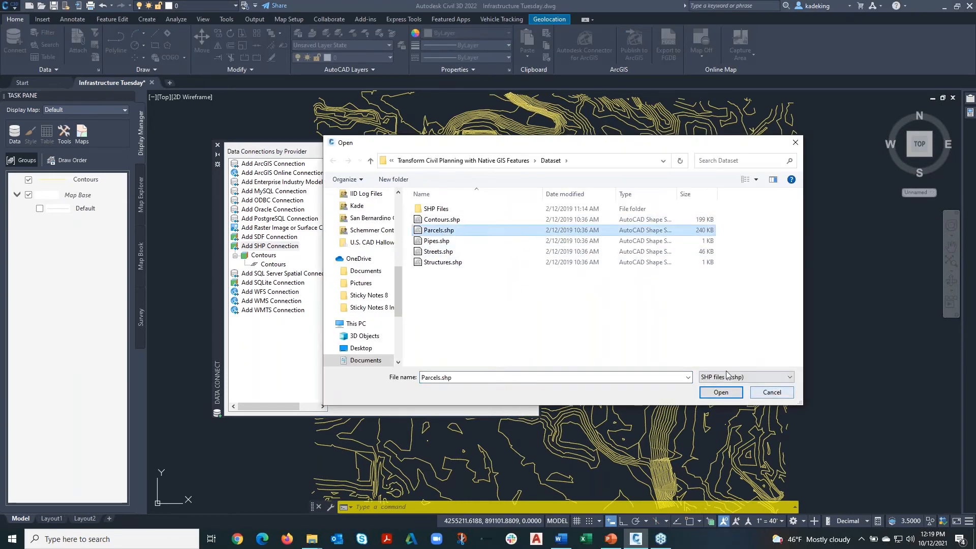
left_click(721, 392)
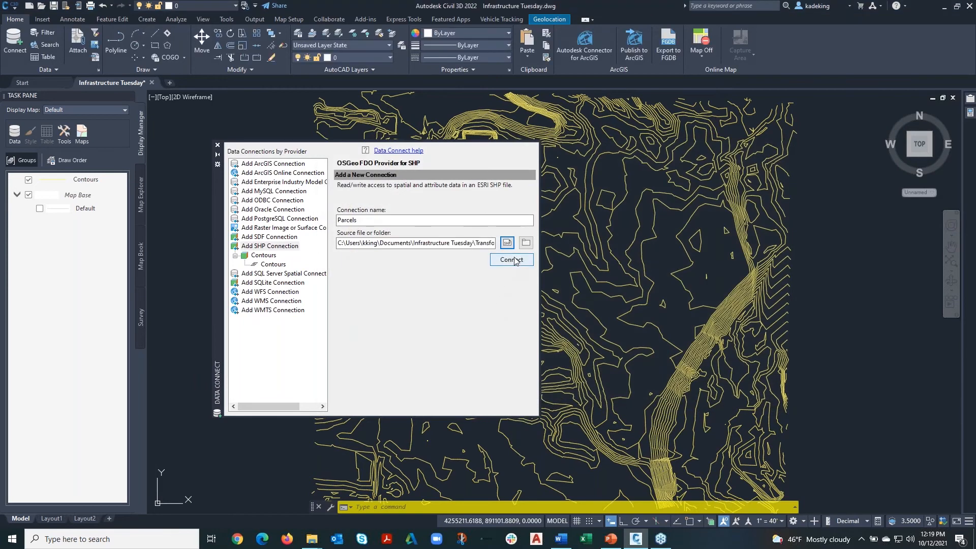
left_click(511, 260)
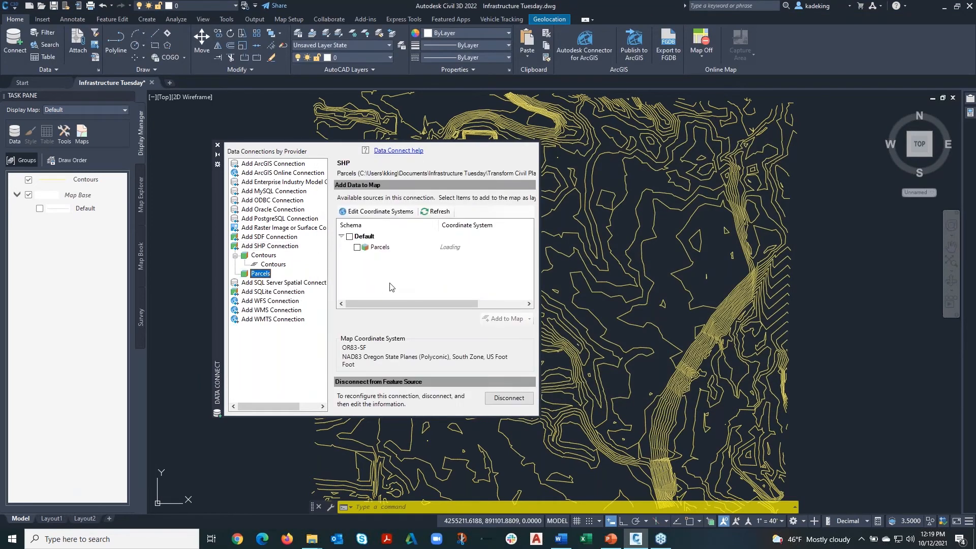
Add the Parcels schema to the map as a layer without a query, inspect the parcels, and close Data Connect.
left_click(350, 236)
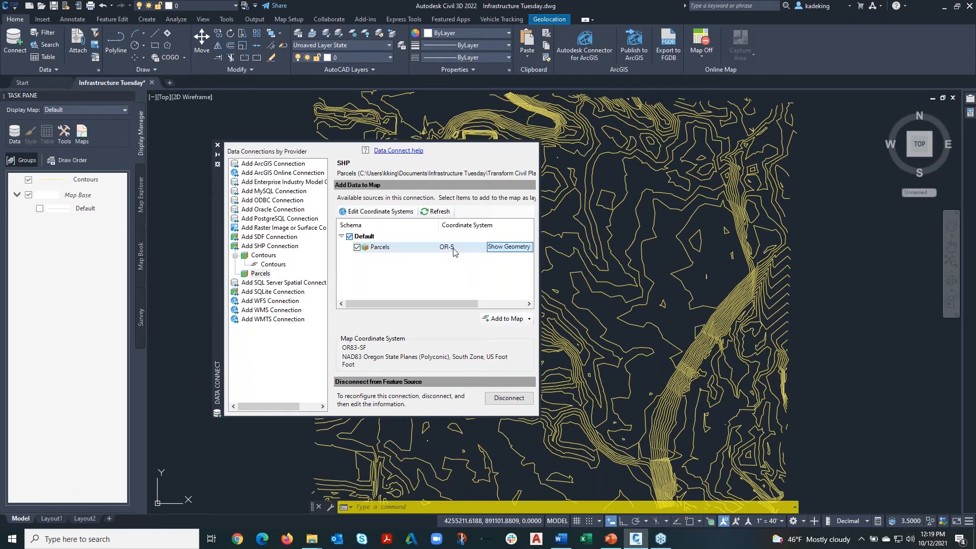
left_click(531, 320)
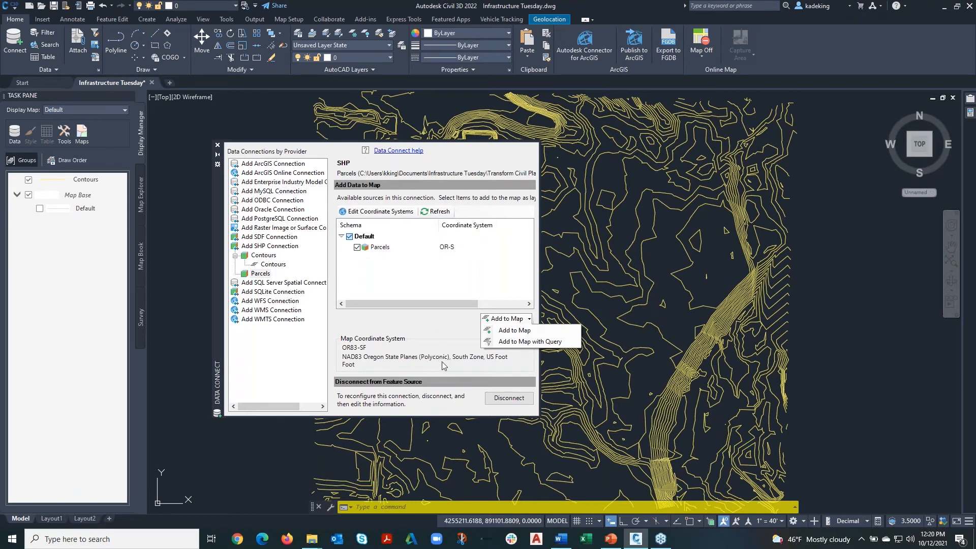
left_click(459, 332)
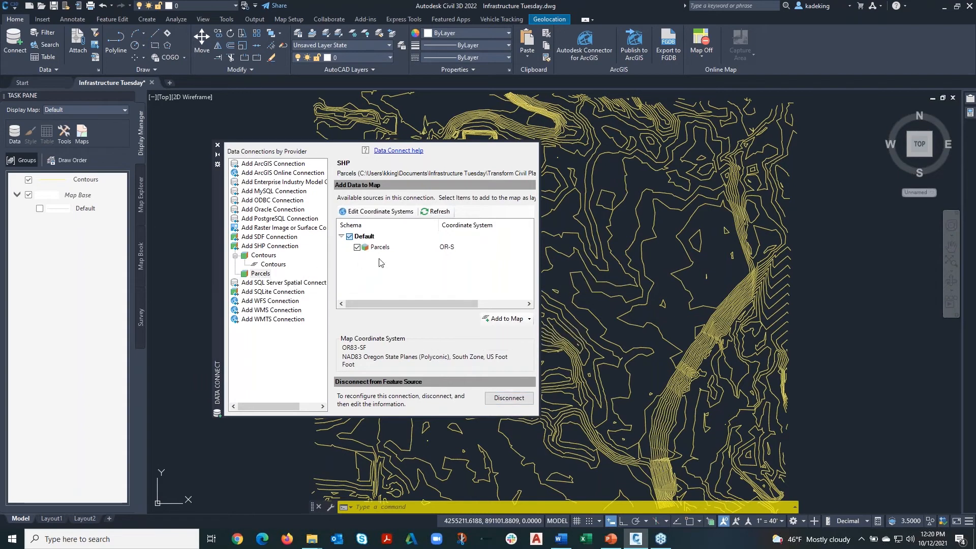
left_click(492, 319)
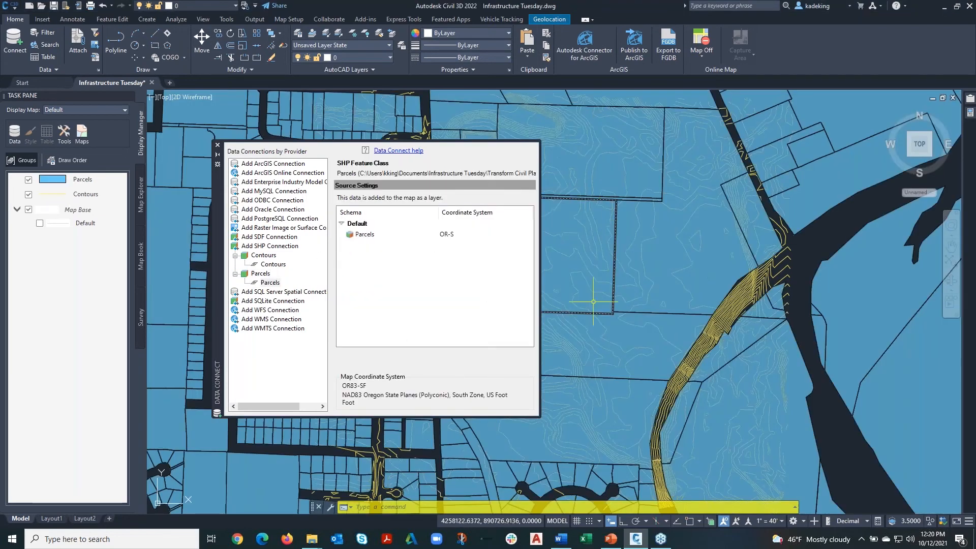
scroll(590, 316, "down", 5)
scroll(598, 319, "up", 6)
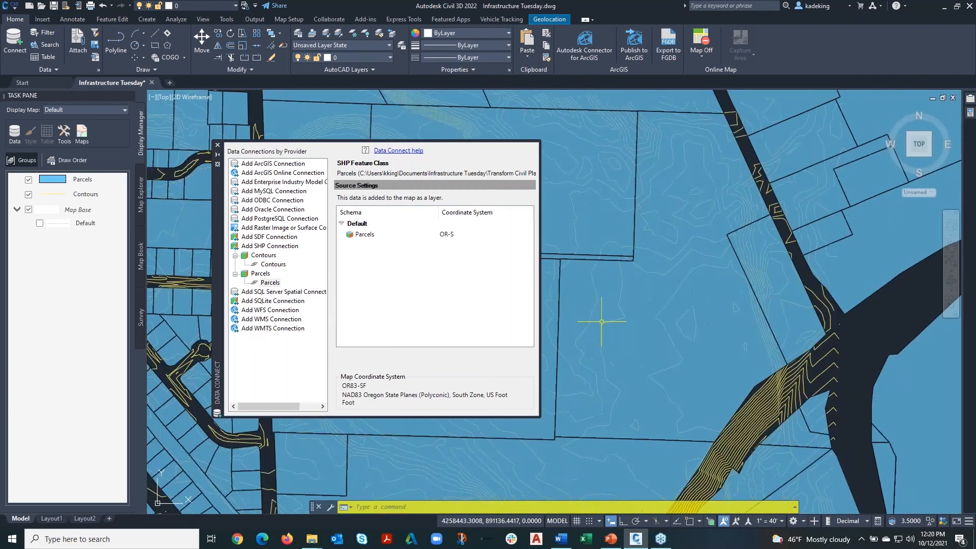
scroll(597, 320, "up", 3)
scroll(605, 322, "down", 3)
scroll(602, 322, "down", 3)
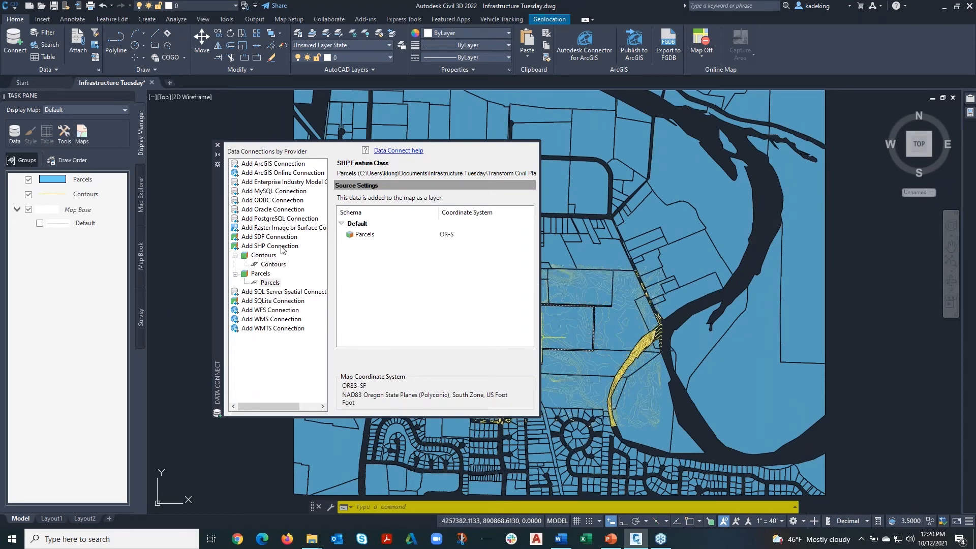
left_click(218, 146)
Bring Streets.shp from the Dataset folder in File Explorer into the drawing as a map layer and hide the Parcels layer.
left_click_drag(975, 209, 682, 156)
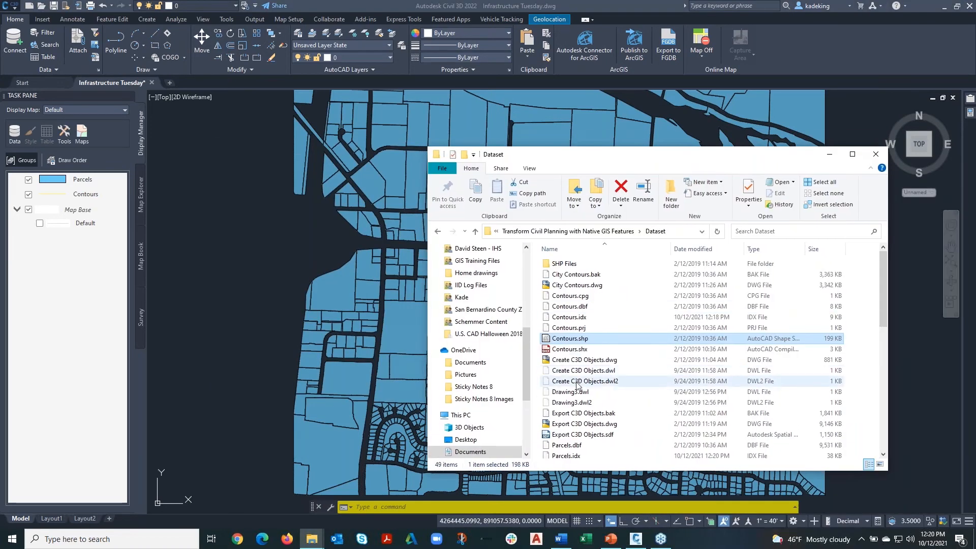
scroll(589, 414, "down", 5)
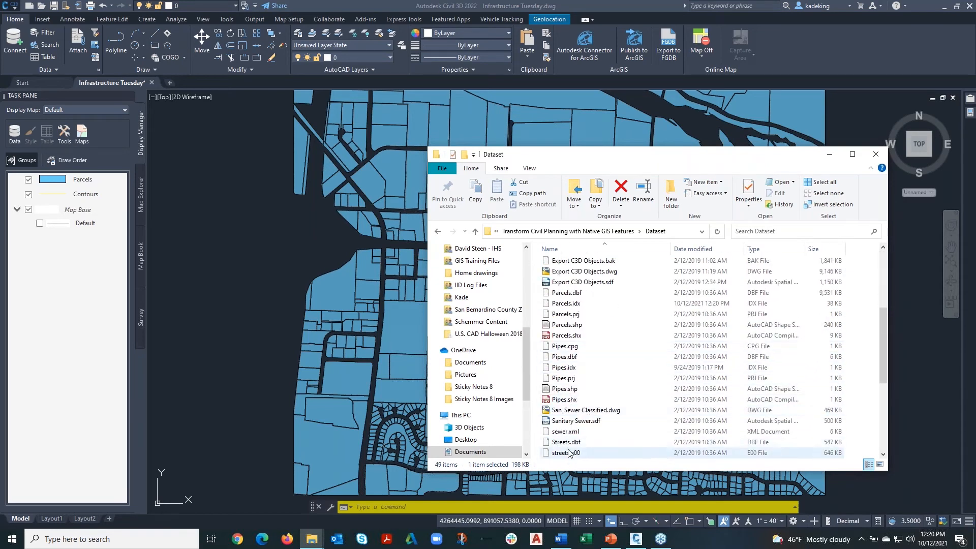
scroll(577, 455, "down", 2)
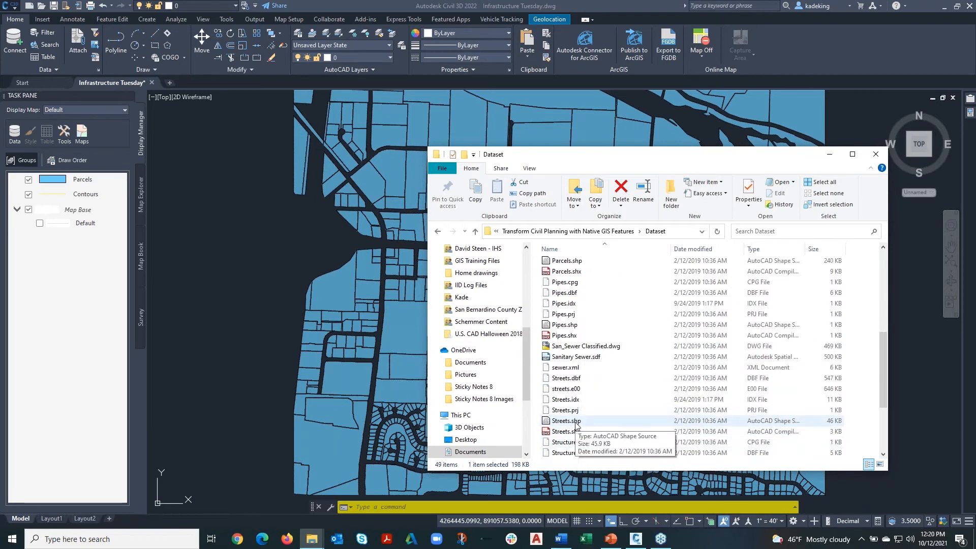
mouse_move(573, 424)
left_mouse_down()
mouse_move(280, 339)
mouse_move(260, 308)
left_mouse_up()
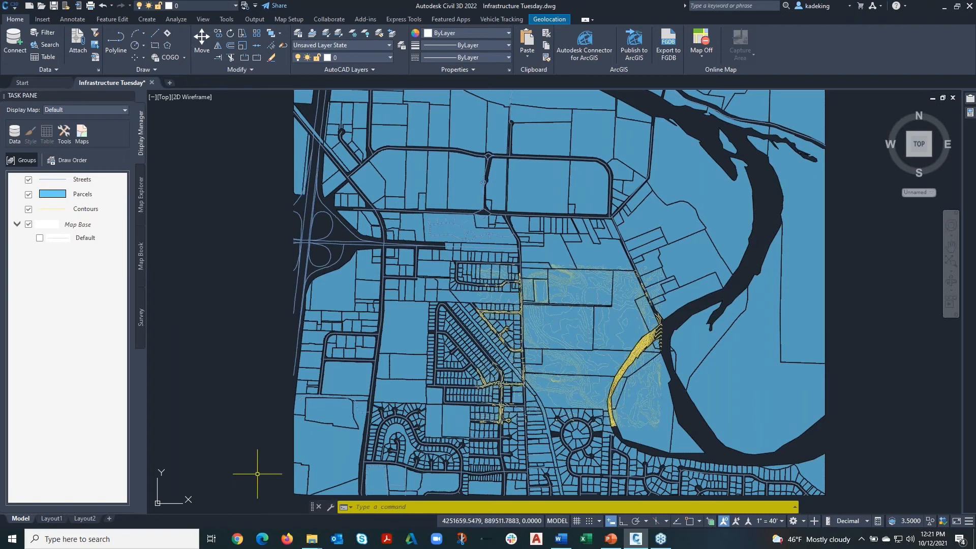
left_click(29, 196)
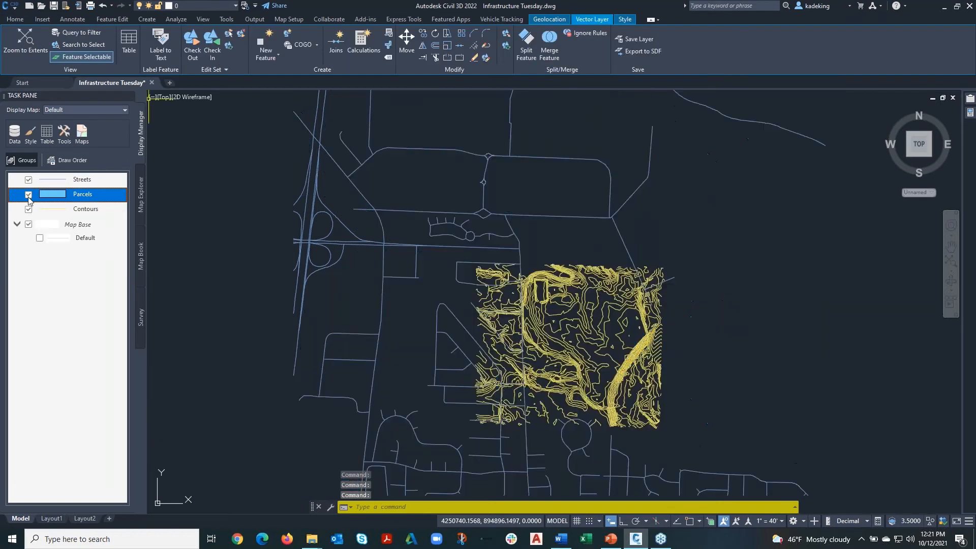
Toggle the Parcels and Contours layers to compare their display, leaving both switched on together with Streets.
left_click(28, 195)
left_click(28, 195)
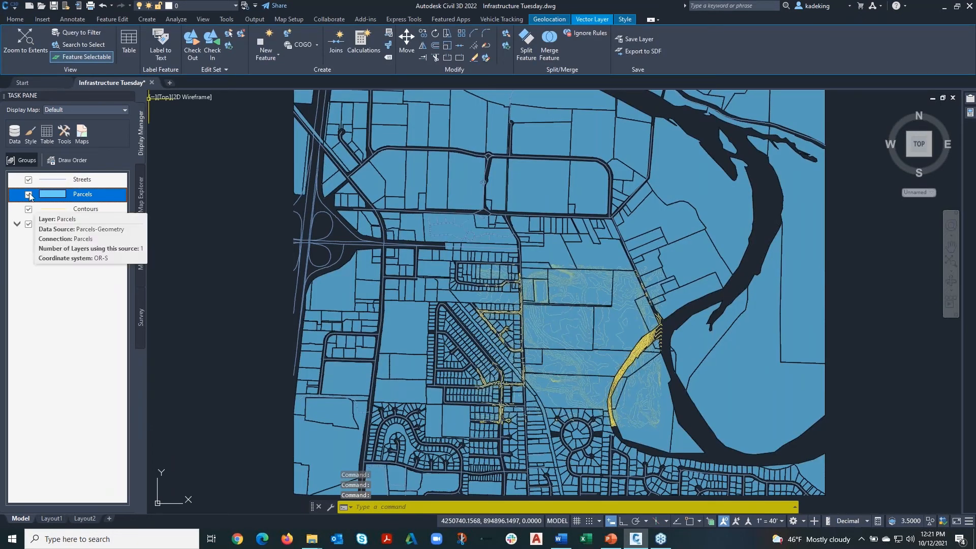
left_click(29, 194)
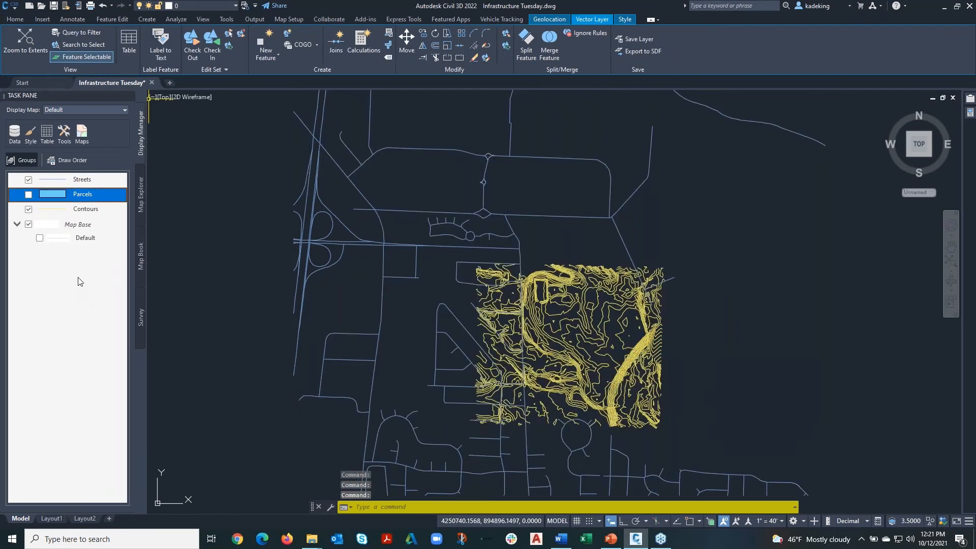
left_click(28, 209)
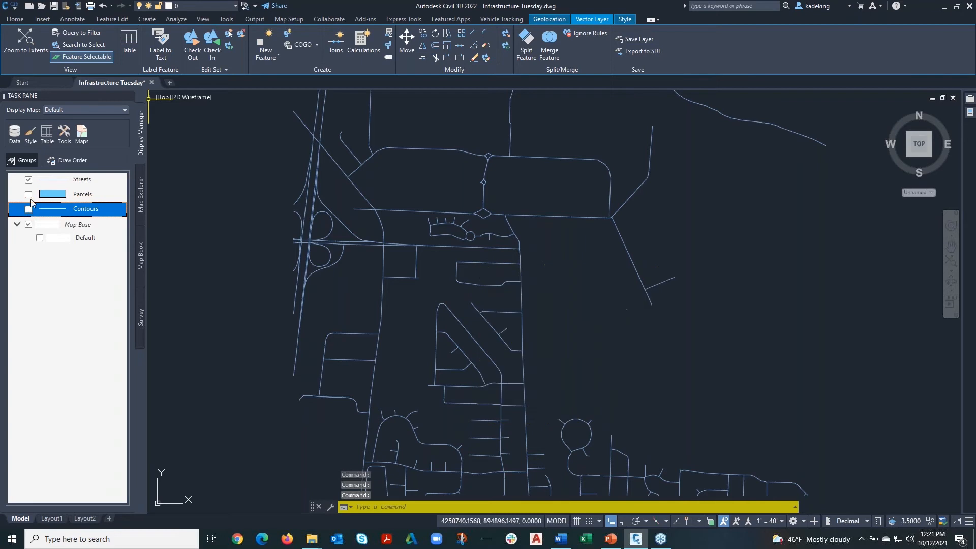
left_click(29, 195)
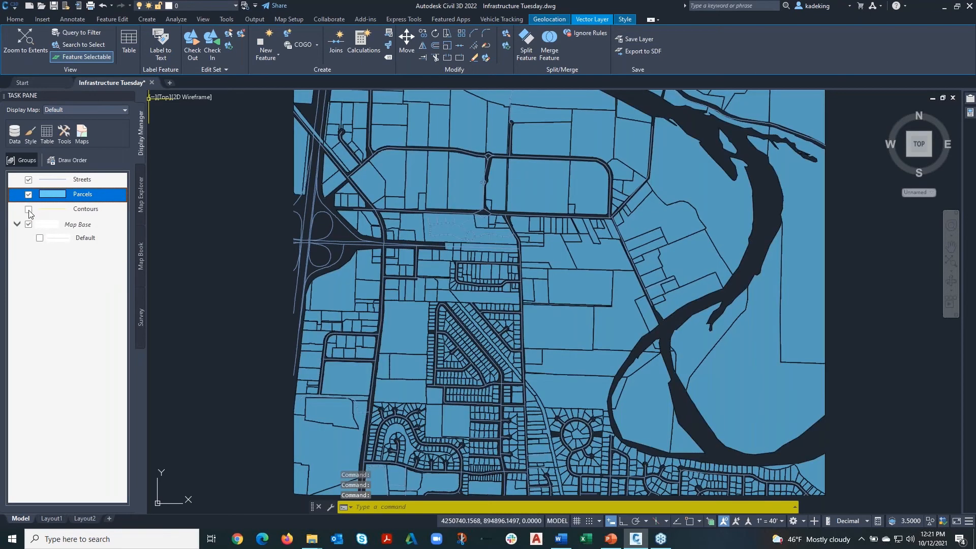
left_click(28, 210)
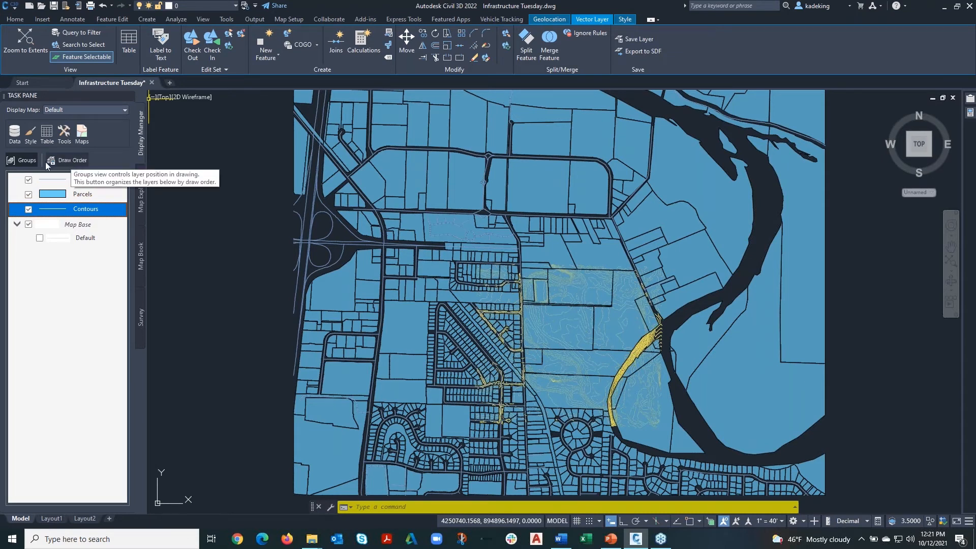
Move the Parcels layer above Streets in the draw order and allow Draw Order to control layer position from now on.
left_click(71, 160)
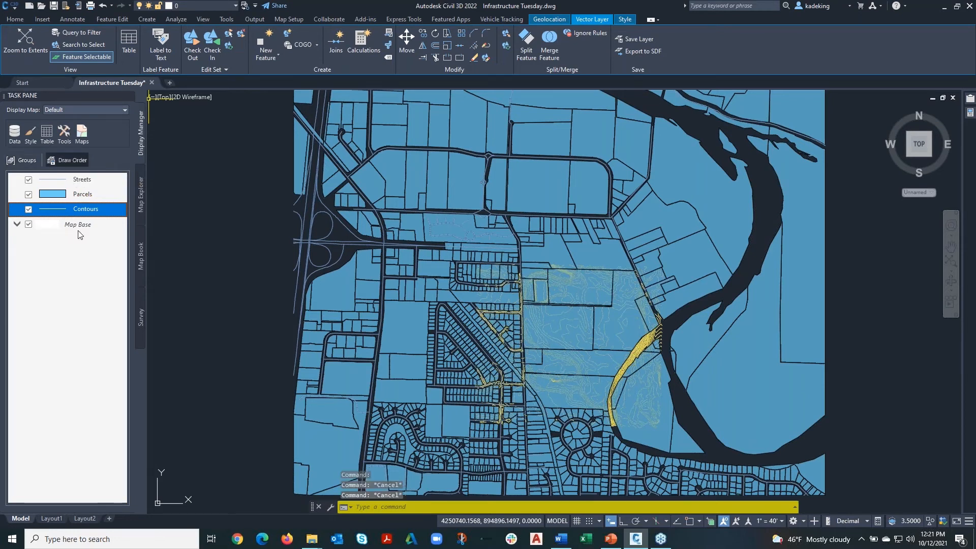
left_click(86, 196)
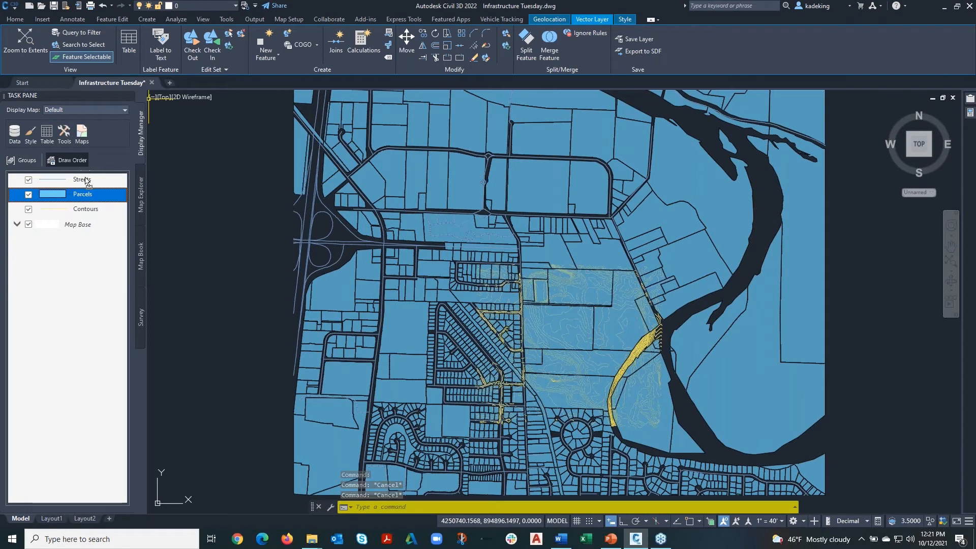
left_click_drag(85, 195, 85, 176)
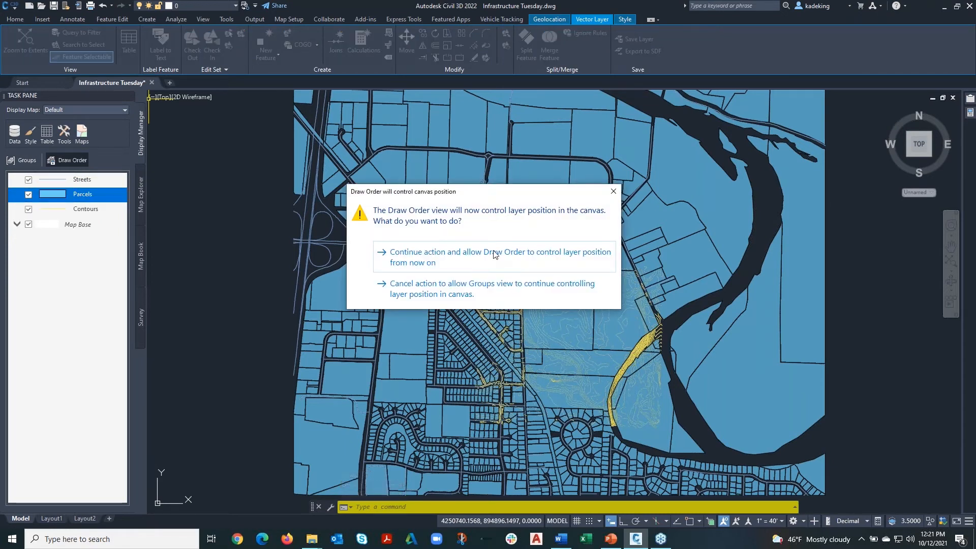
left_click(466, 259)
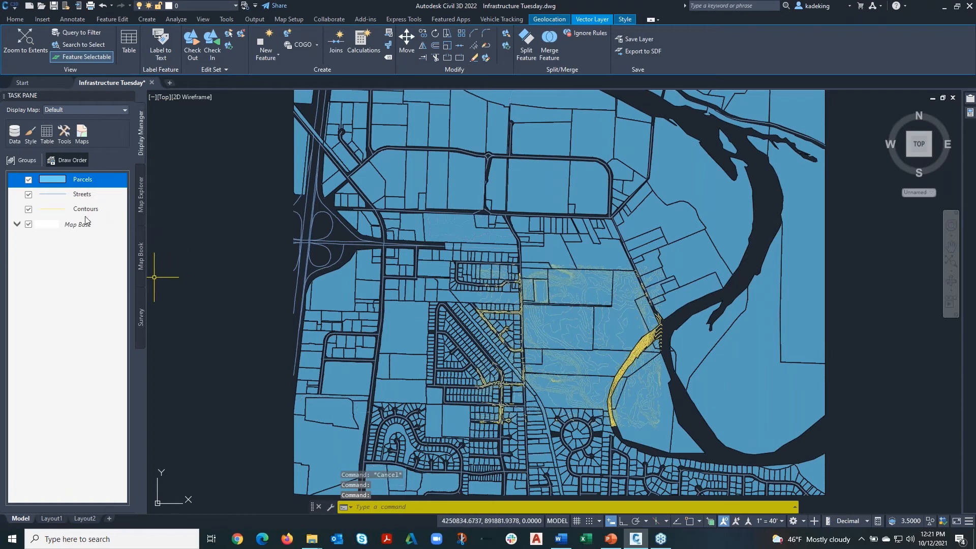
Compare the layer order in Groups and Draw Order, and examine how the parcels, streets and contours overlap on the map.
left_click(20, 160)
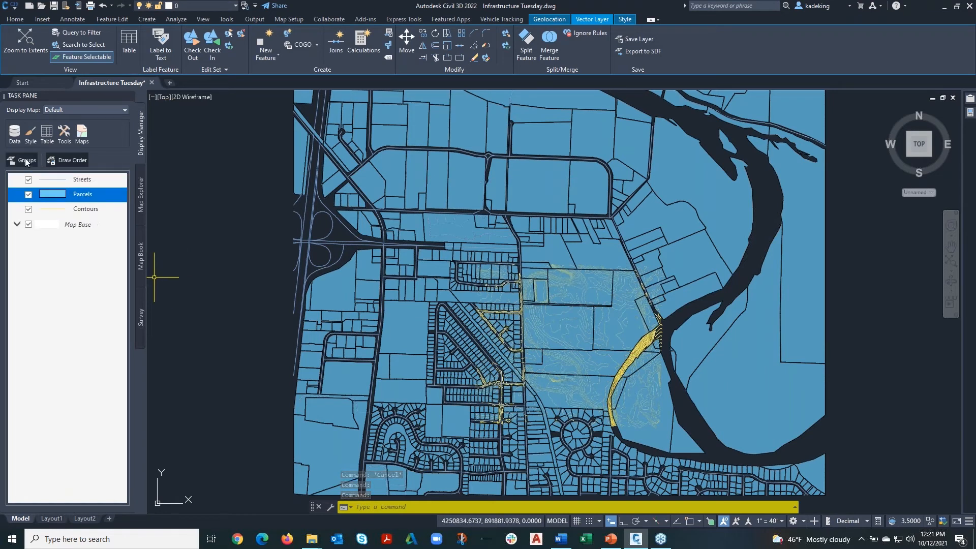
left_click(66, 160)
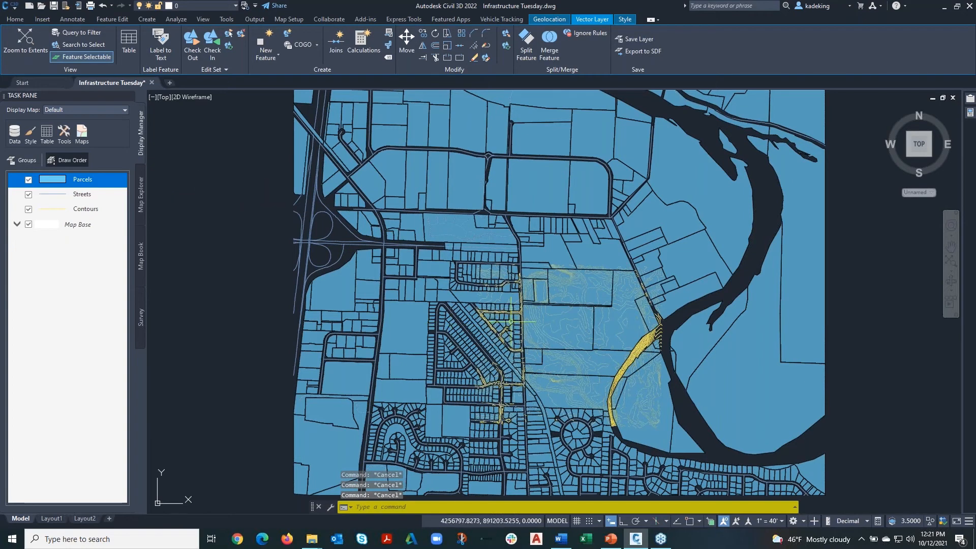
scroll(513, 321, "up", 2)
scroll(556, 316, "up", 4)
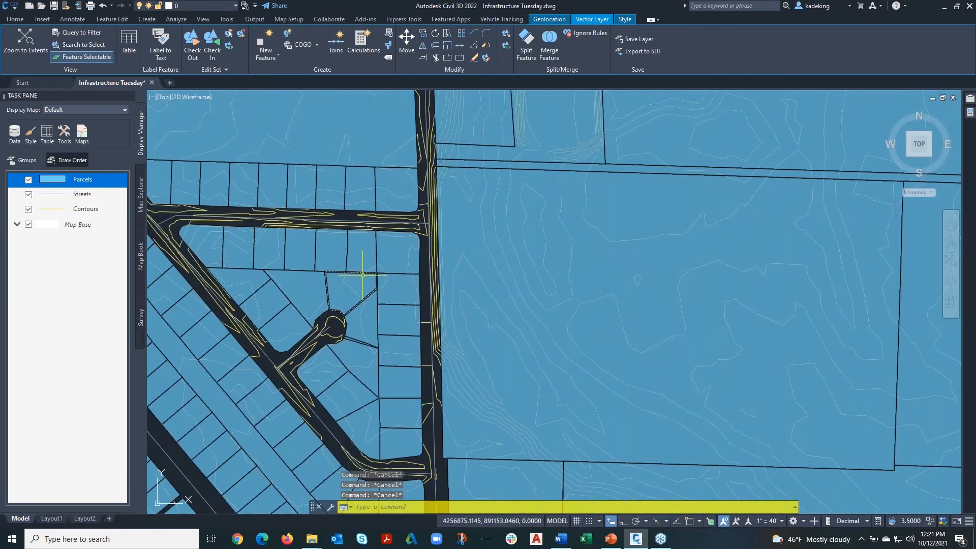
scroll(428, 261, "down", 4)
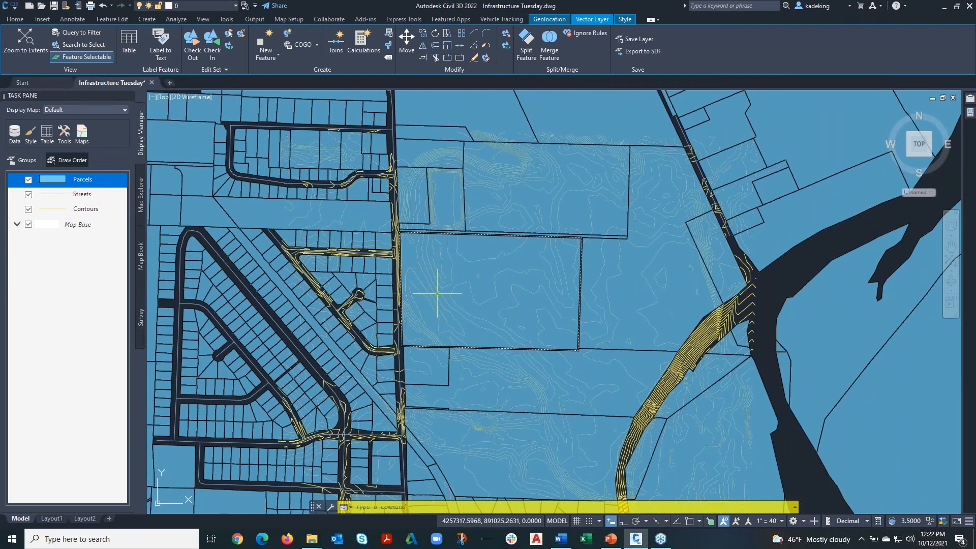
scroll(436, 283, "down", 6)
scroll(448, 294, "up", 3)
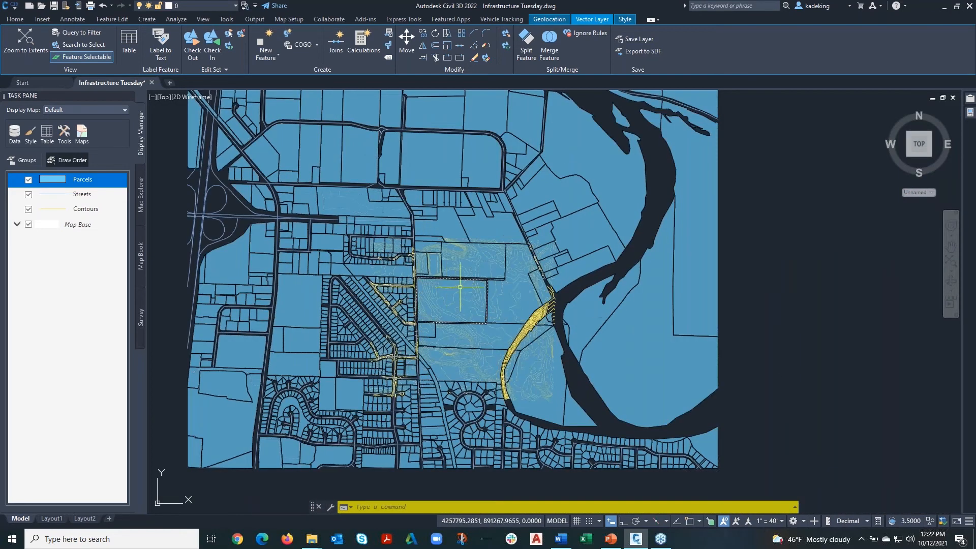
middle_click_drag(480, 278, 513, 312)
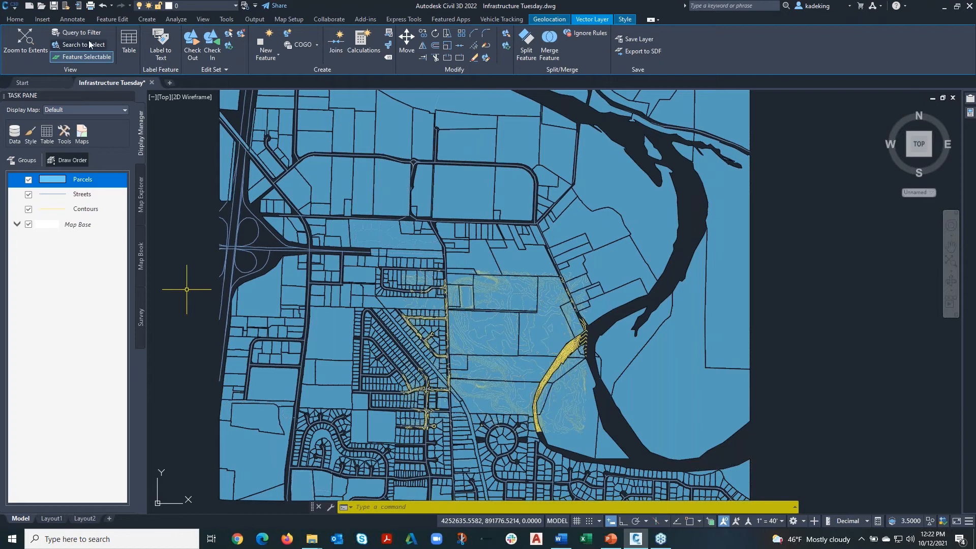
Open Data Connect and review the ArcGIS geodatabase, ArcSDE Enterprise and ArcGIS Online connection options.
left_click(21, 19)
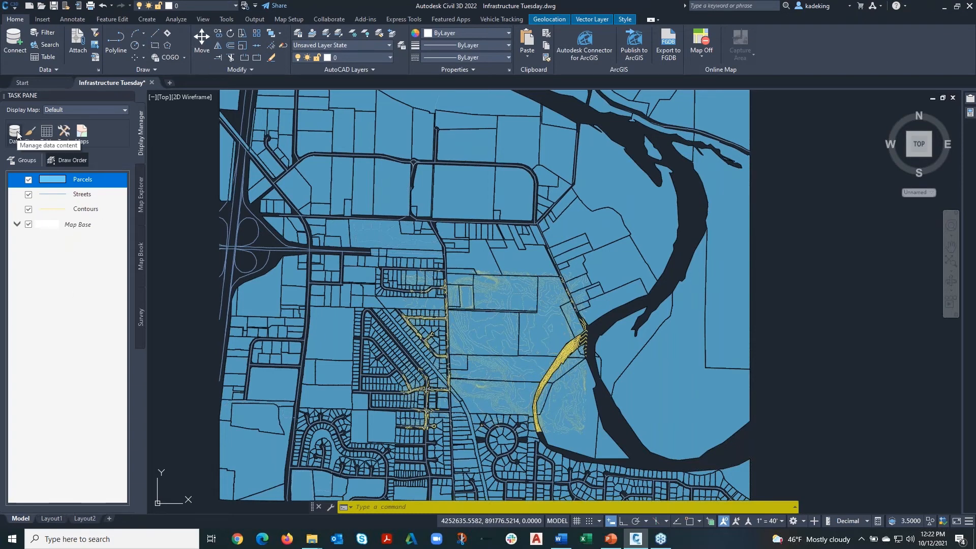
left_click(15, 44)
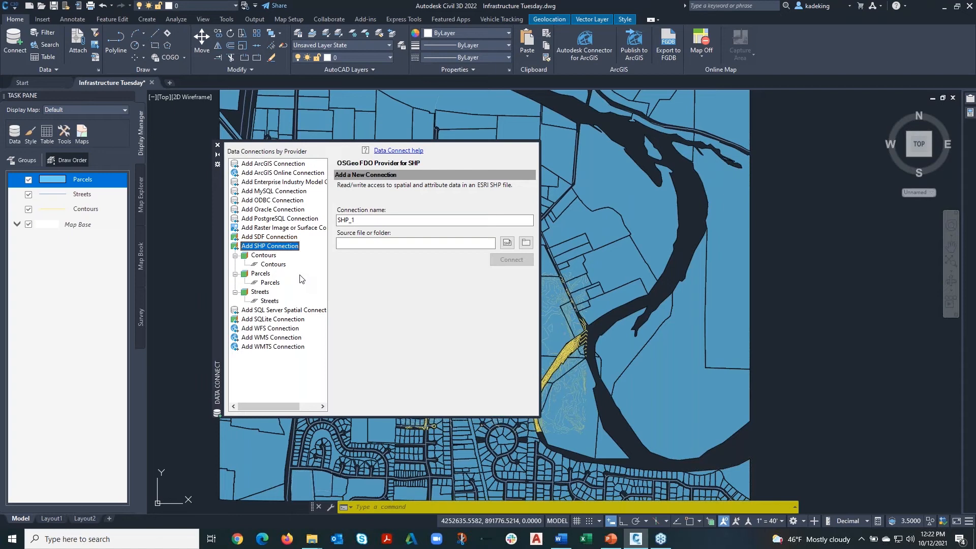
left_click(285, 165)
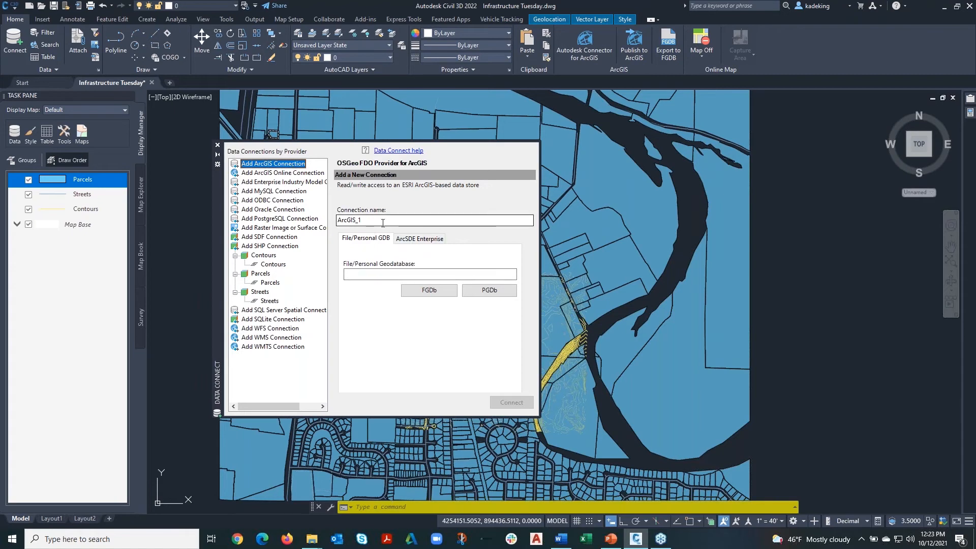
left_click(417, 239)
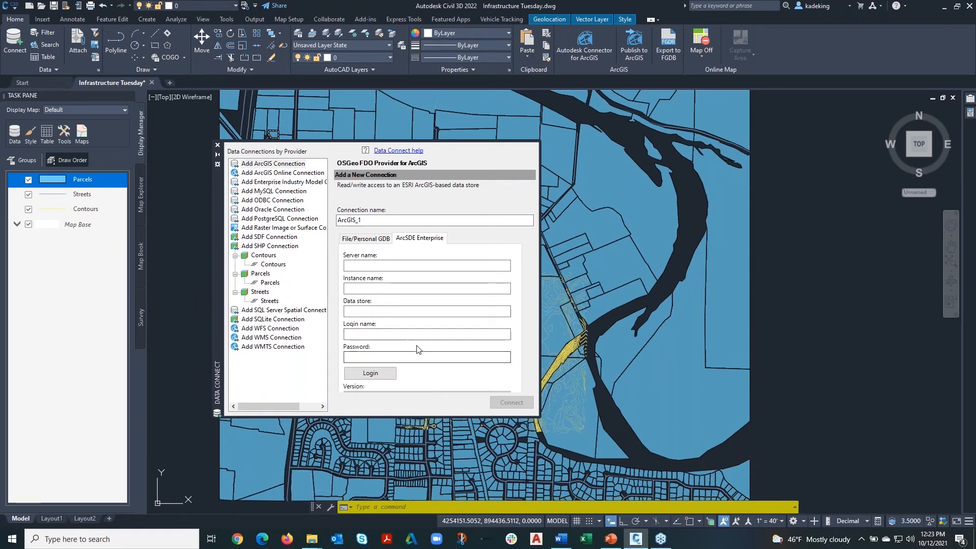
left_click(356, 244)
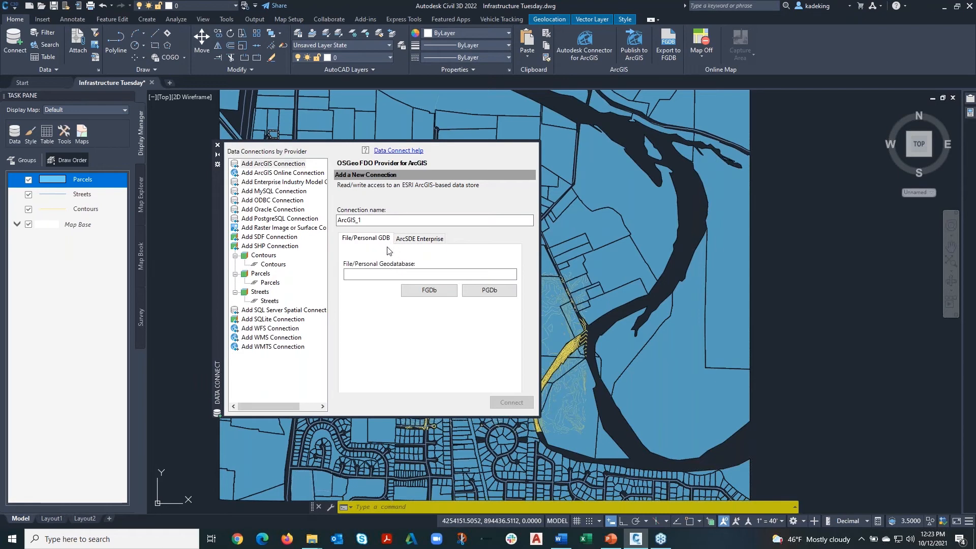
left_click(406, 240)
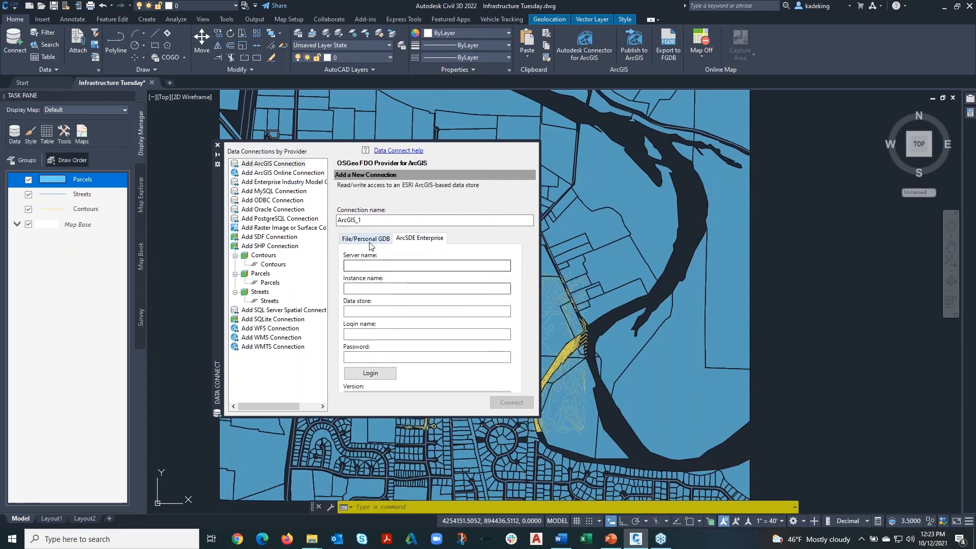
left_click(283, 173)
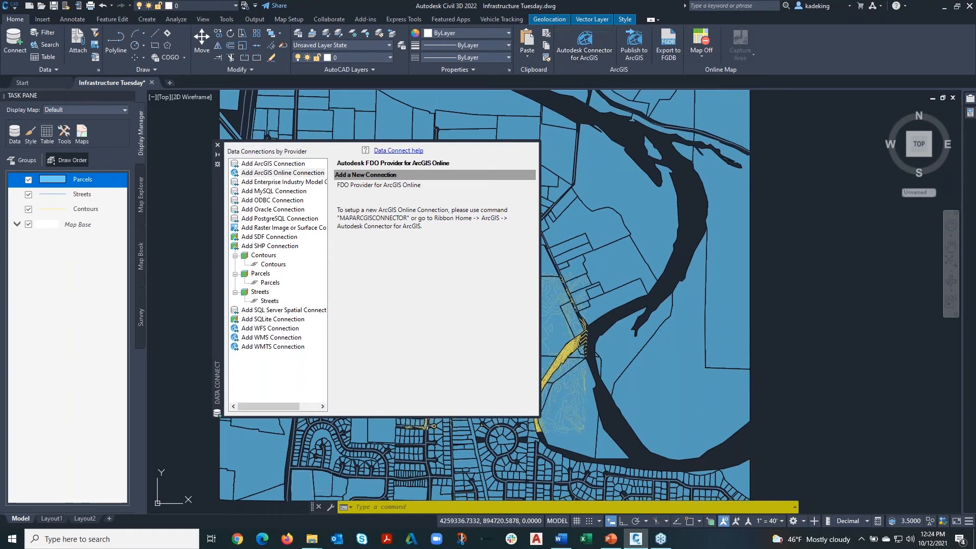
Open Autodesk Connector for ArcGIS with guest access and find Disneyland, Anaheim, CA, USA on the map.
left_click(585, 51)
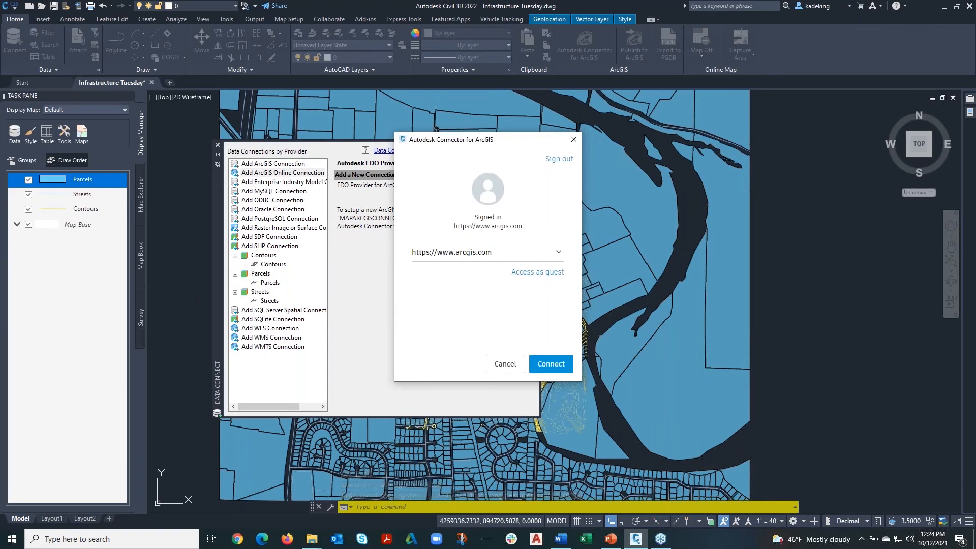
left_click(530, 274)
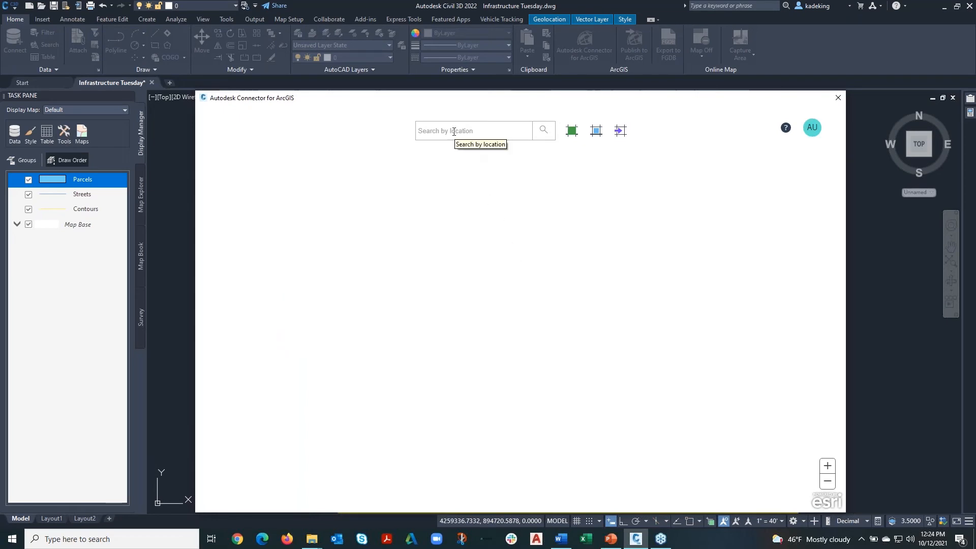
left_click(454, 132)
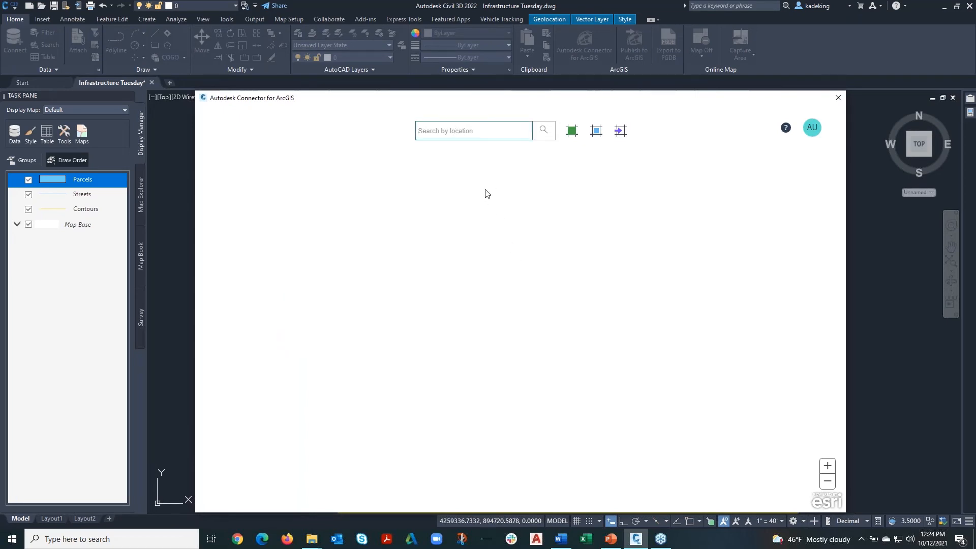
type("Disneyland")
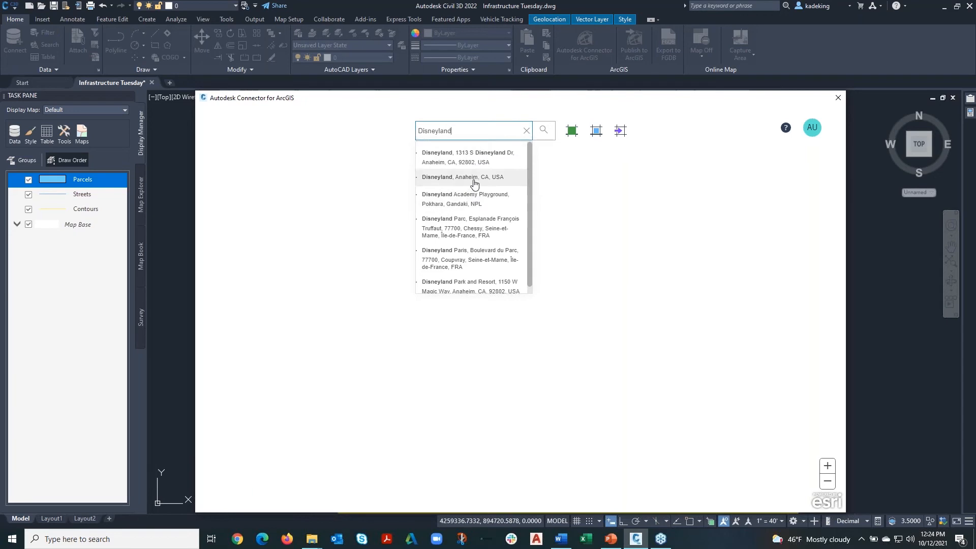
left_click(475, 179)
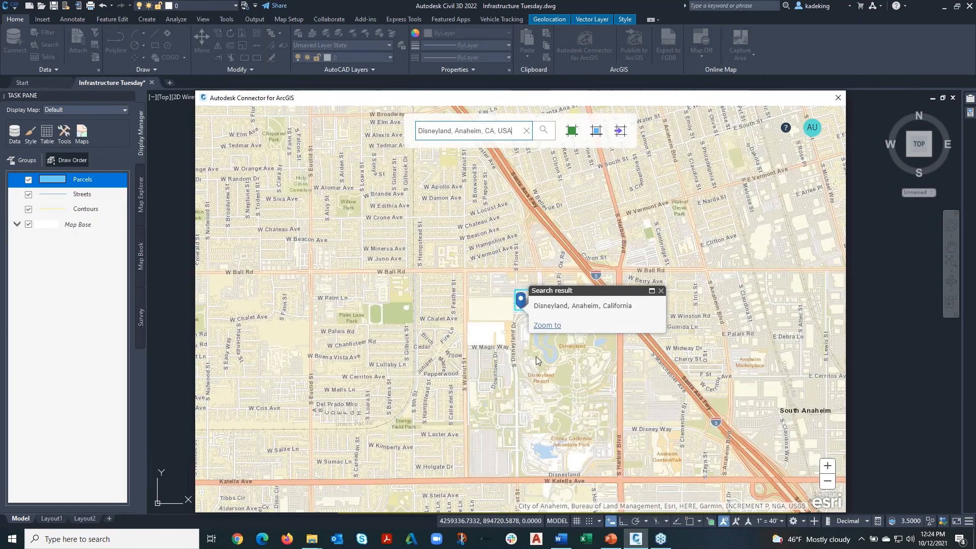
scroll(537, 350, "up", 2)
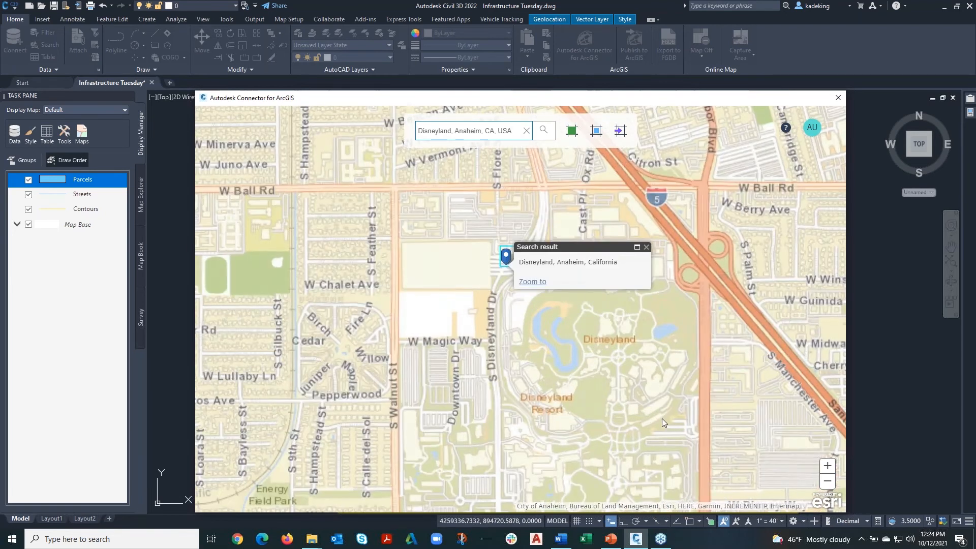
left_click_drag(662, 410, 603, 362)
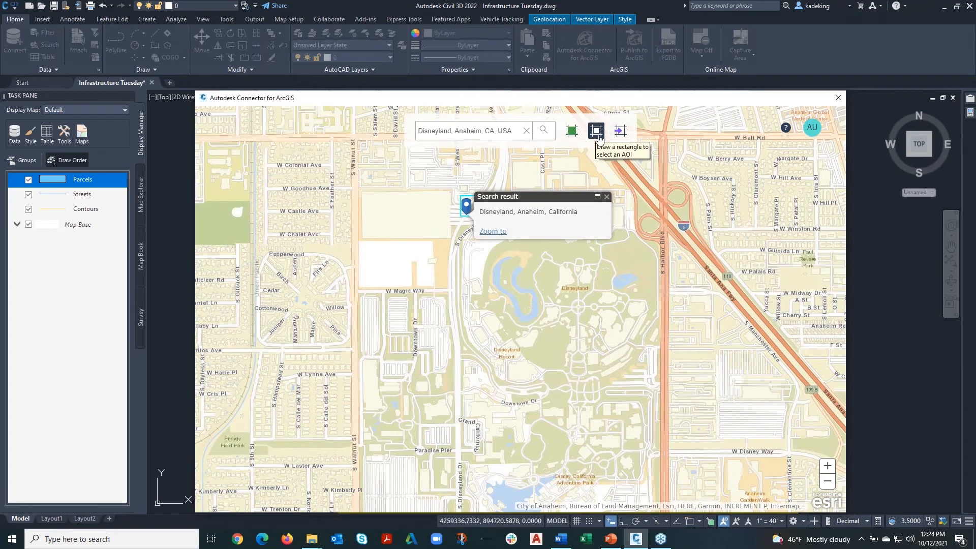
Try the current map extent as the area of interest and rerun the Disneyland location search.
left_click(572, 131)
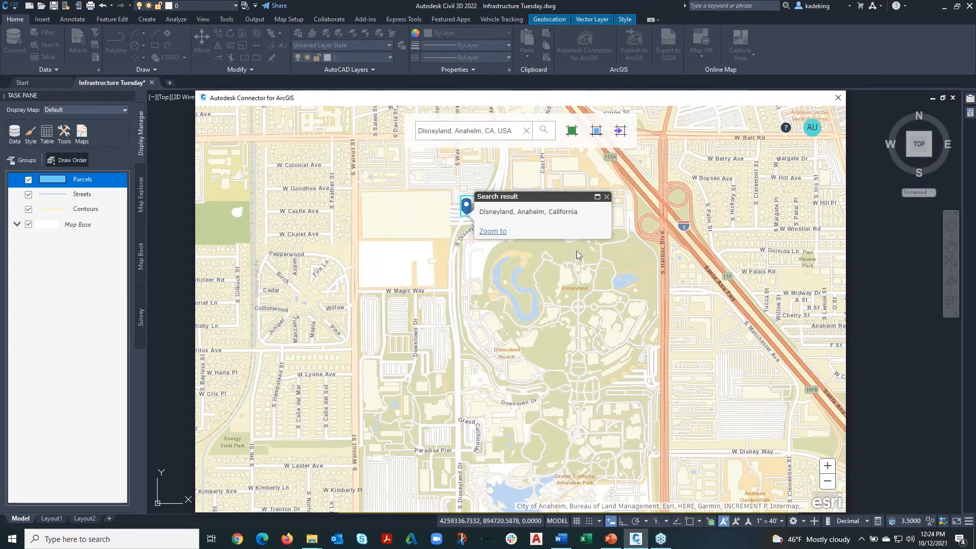
left_click(572, 131)
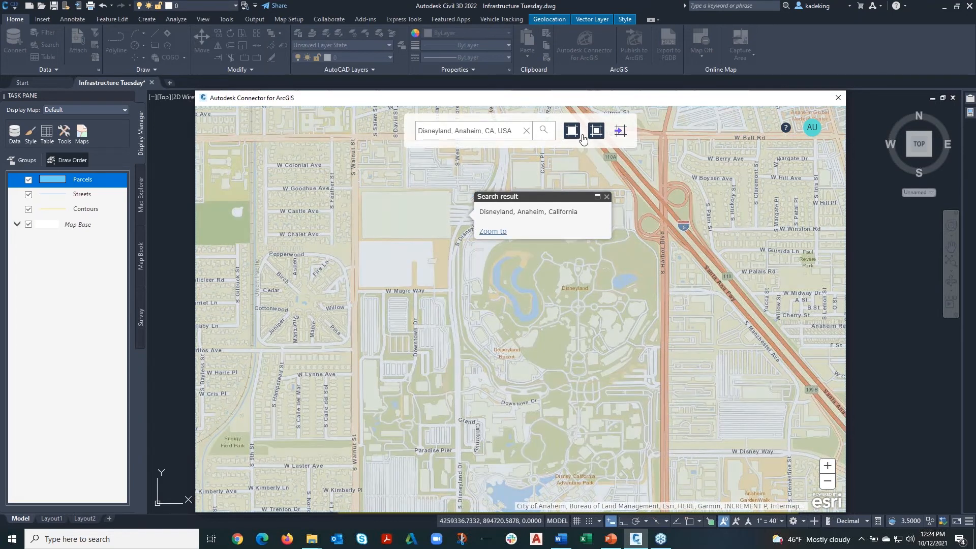
left_click(543, 131)
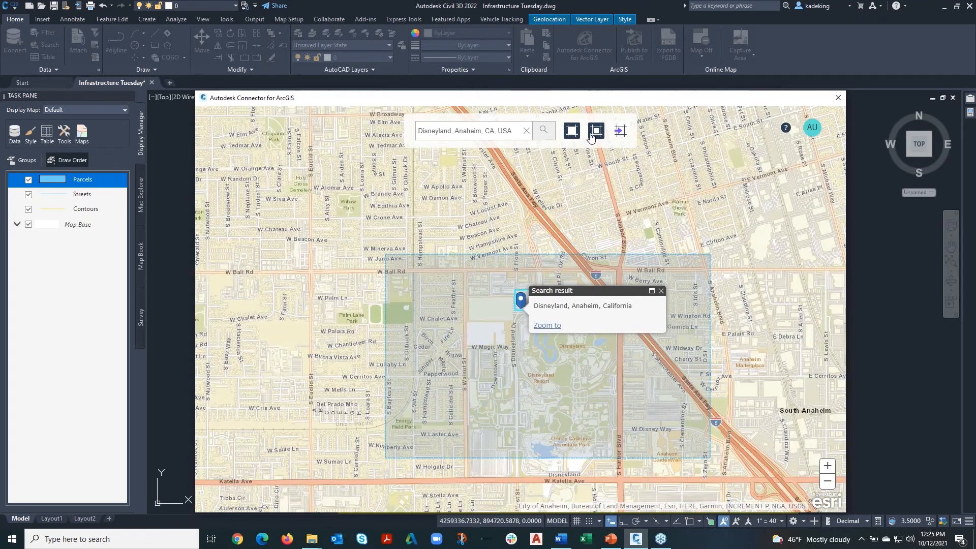
Draw a rectangular area of interest around Disneyland and browse the public ArcGIS datasets offered for it.
left_click(596, 130)
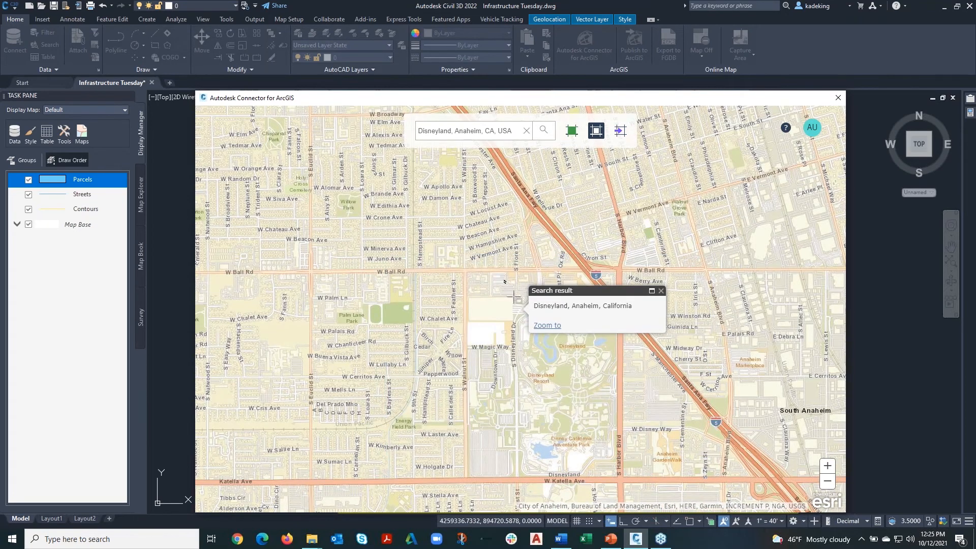
left_click_drag(505, 281, 617, 388)
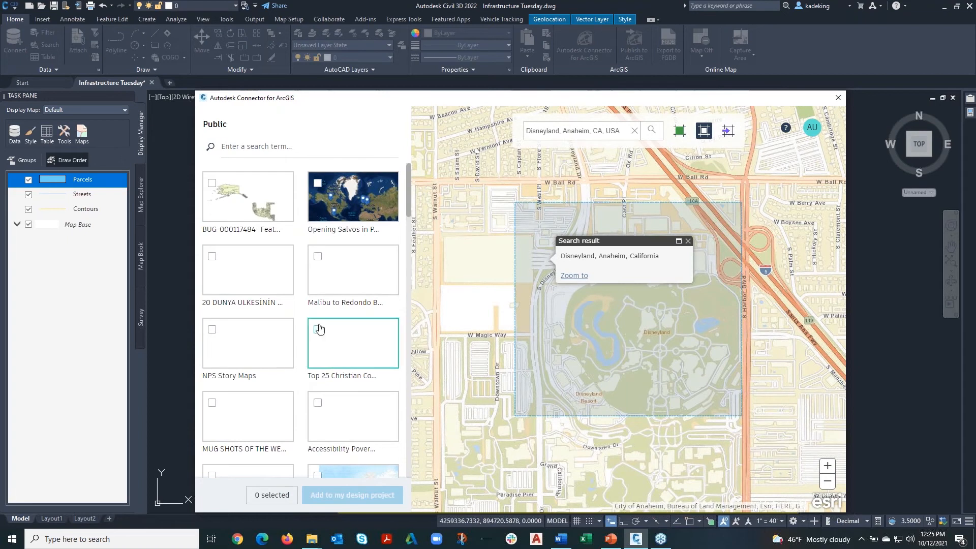
scroll(369, 376, "down", 5)
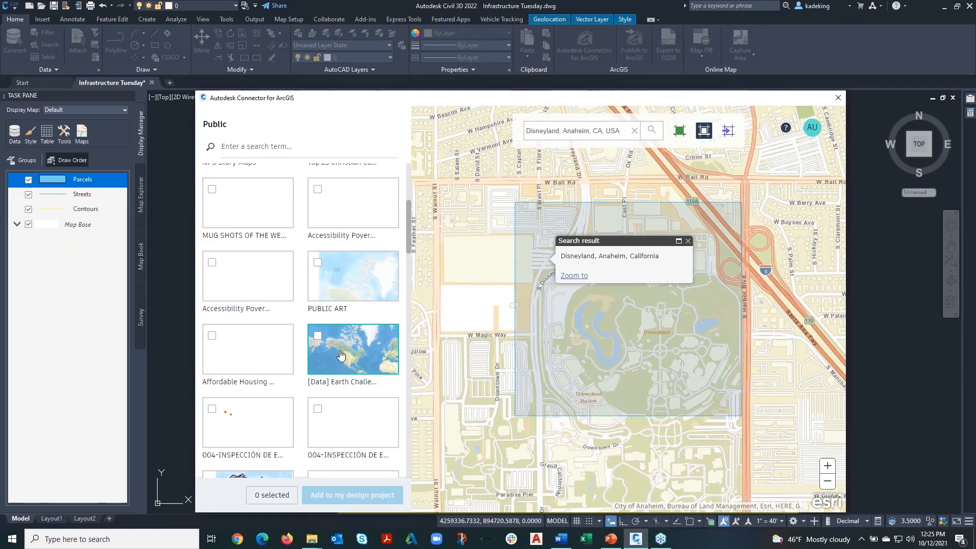
Look through the public ArcGIS datasets for the Disneyland area, then close the connector and Data Connect without adding any.
scroll(655, 267, "down", 1)
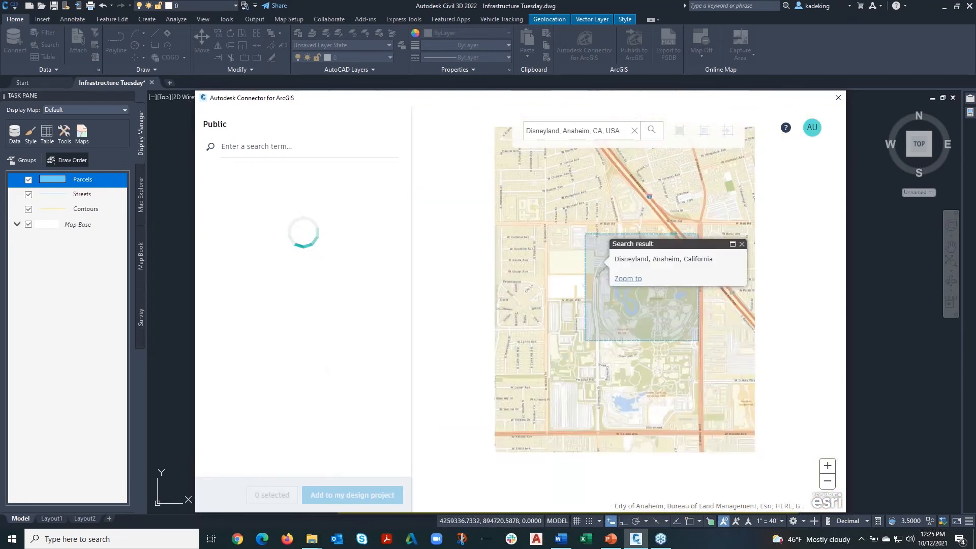
scroll(353, 416, "down", 5)
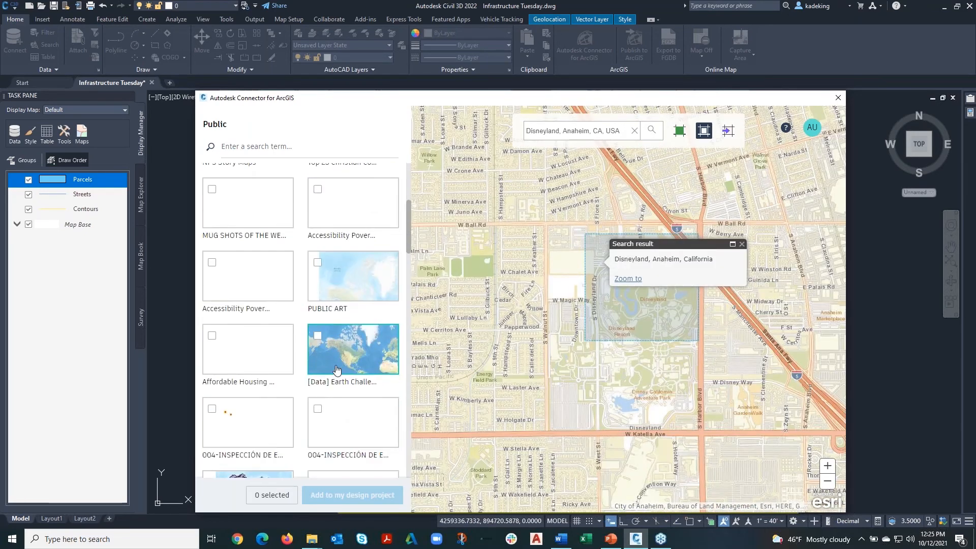
scroll(359, 415, "down", 7)
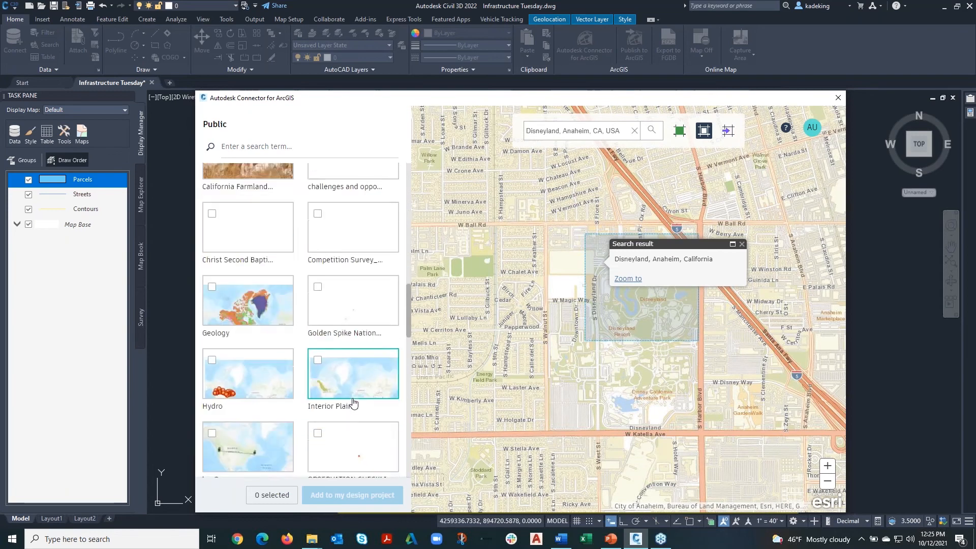
scroll(362, 415, "down", 3)
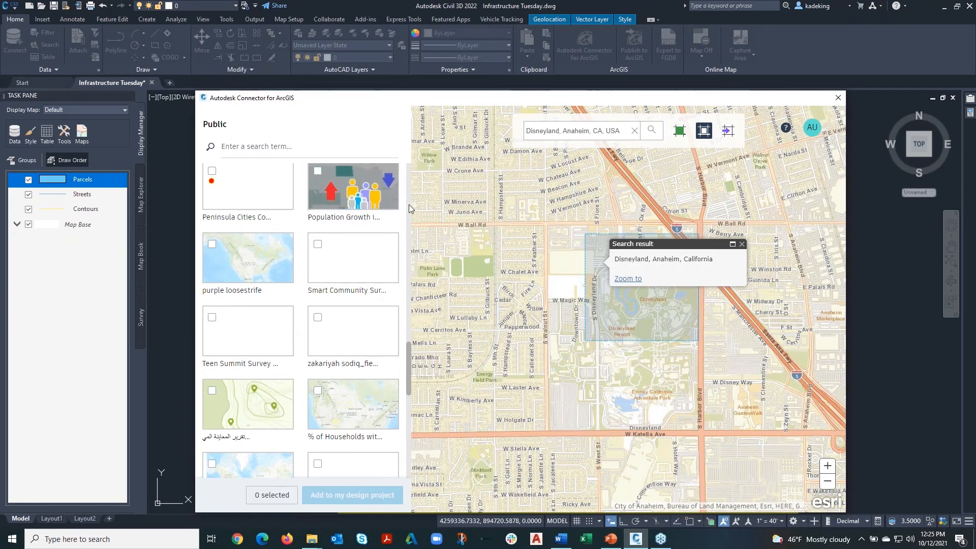
scroll(365, 356, "up", 10)
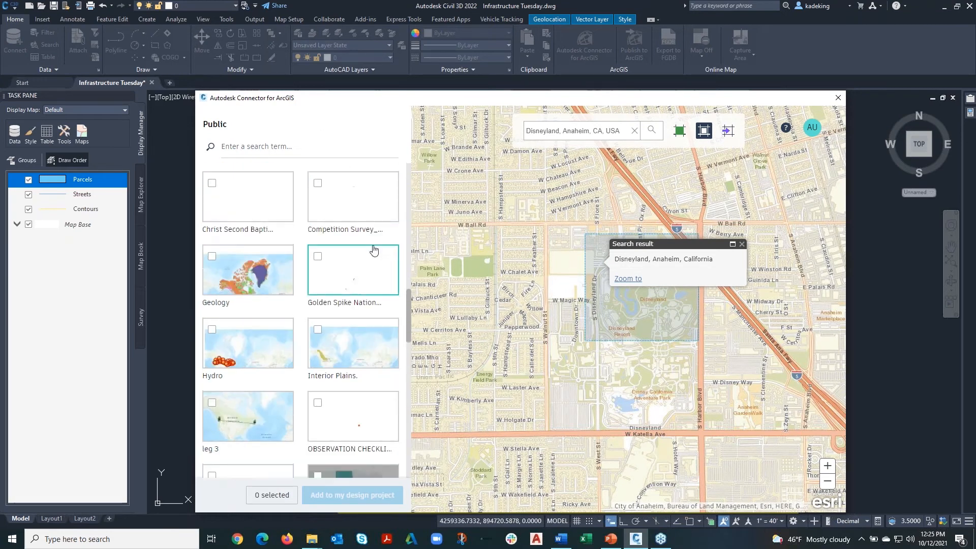
scroll(371, 219, "up", 6)
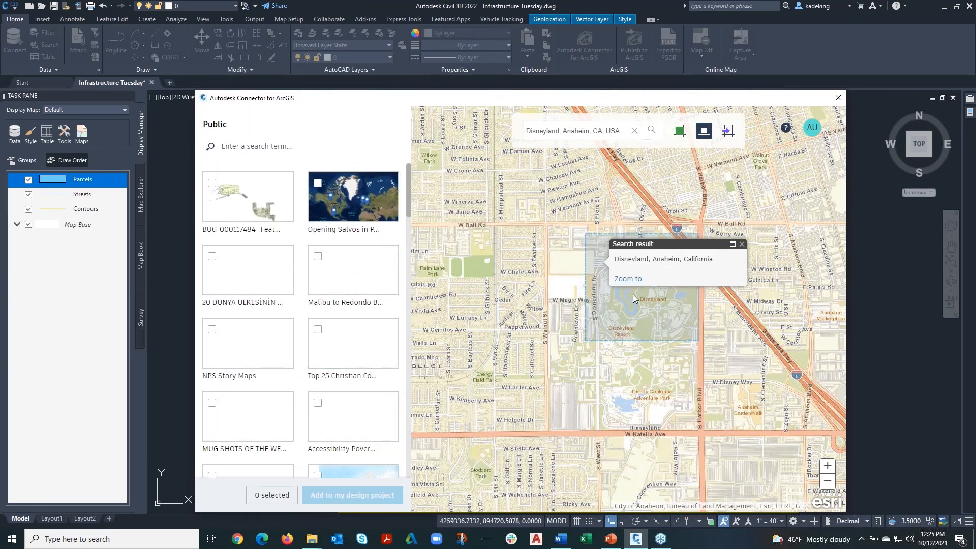
left_click(838, 100)
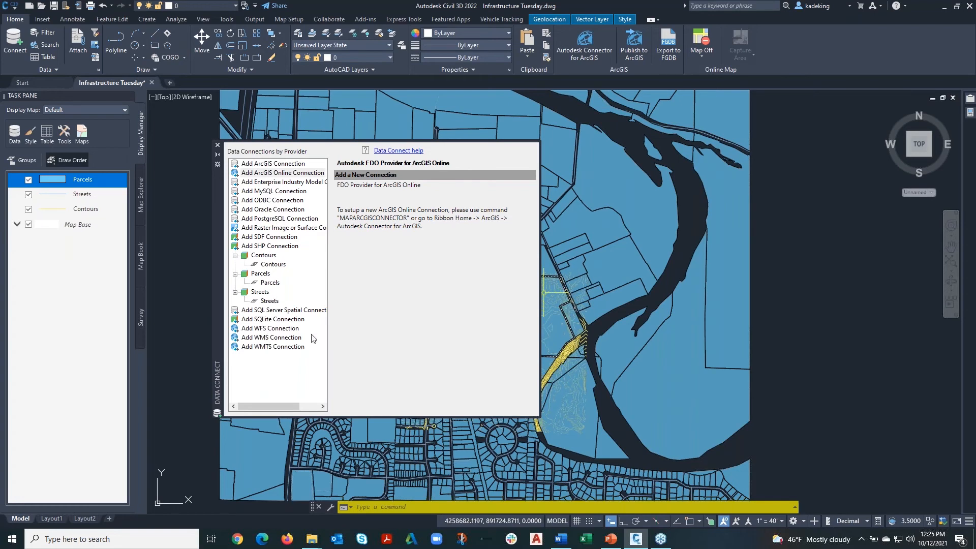
left_click(217, 148)
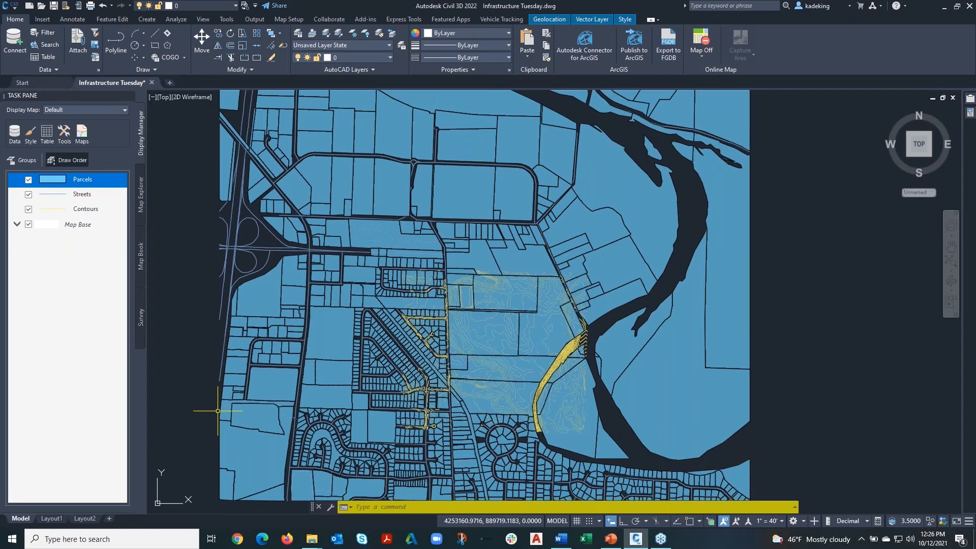
Compare the layer list by draw order and by groups, leaving it organized by groups.
key("alt+Tab")
left_click_drag(359, 8, 975, 57)
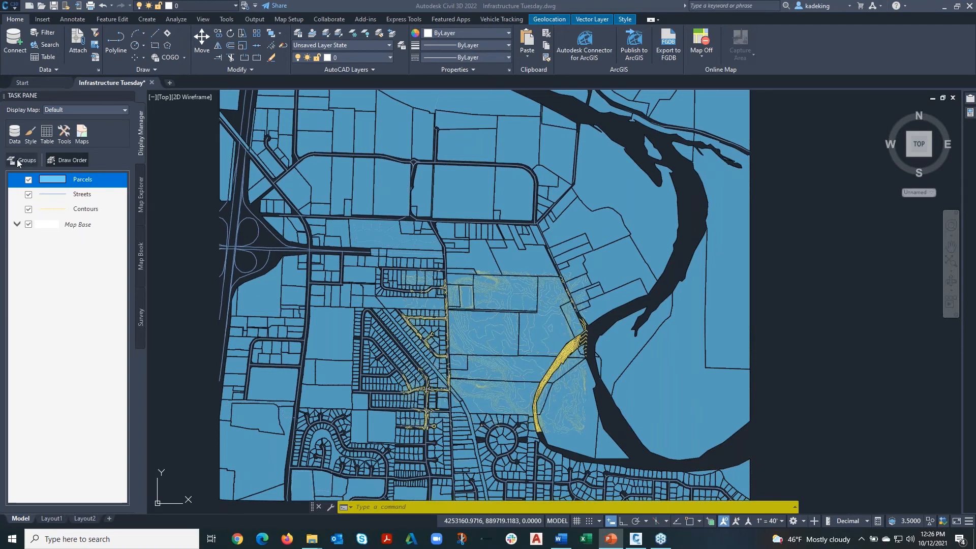
left_click(70, 160)
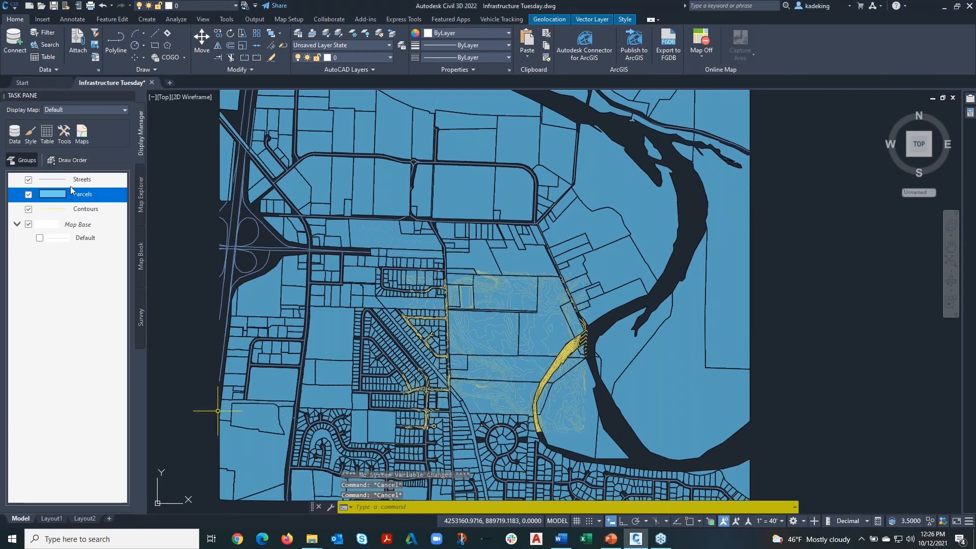
left_click(67, 159)
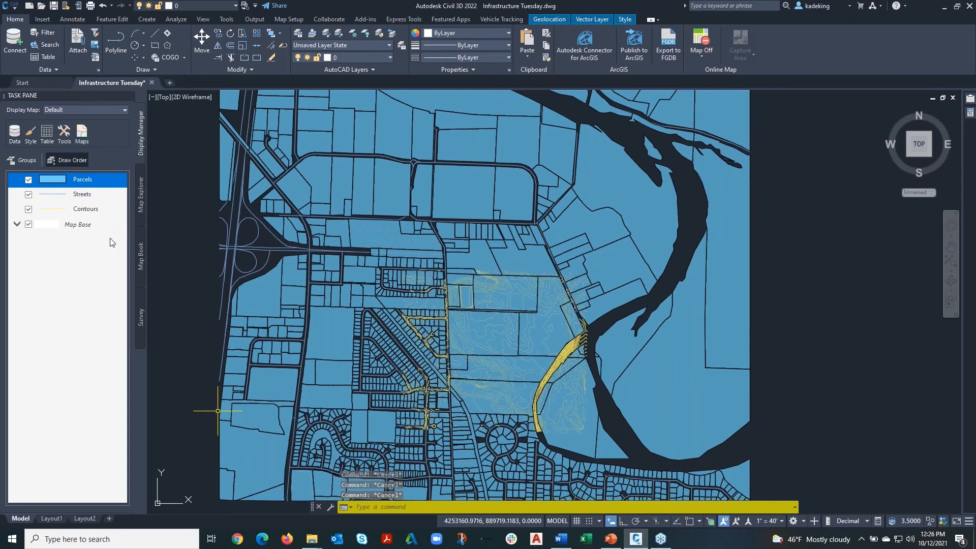
left_click(24, 165)
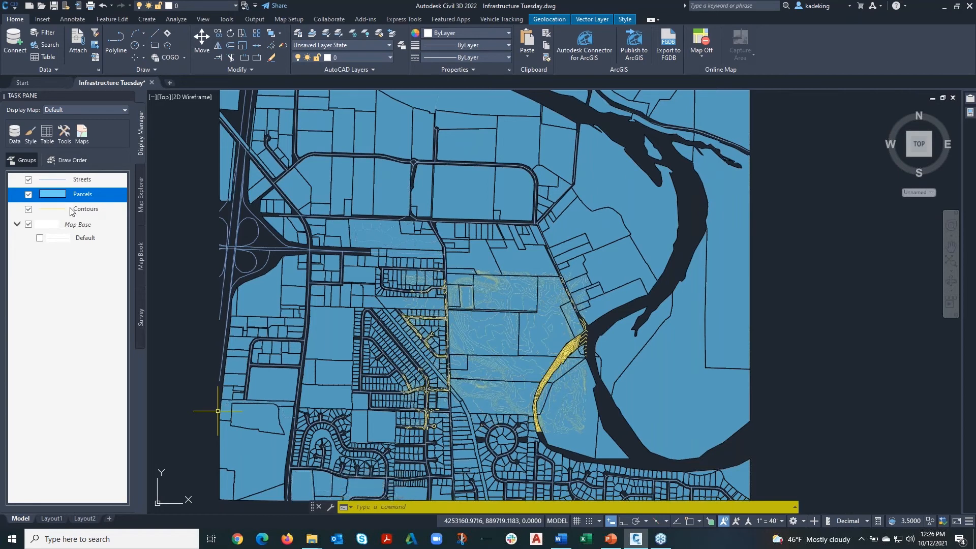
Review the operations available for the Streets and Parcels layers and open the data table of the Parcels layer.
left_click(80, 182)
right_click(79, 181)
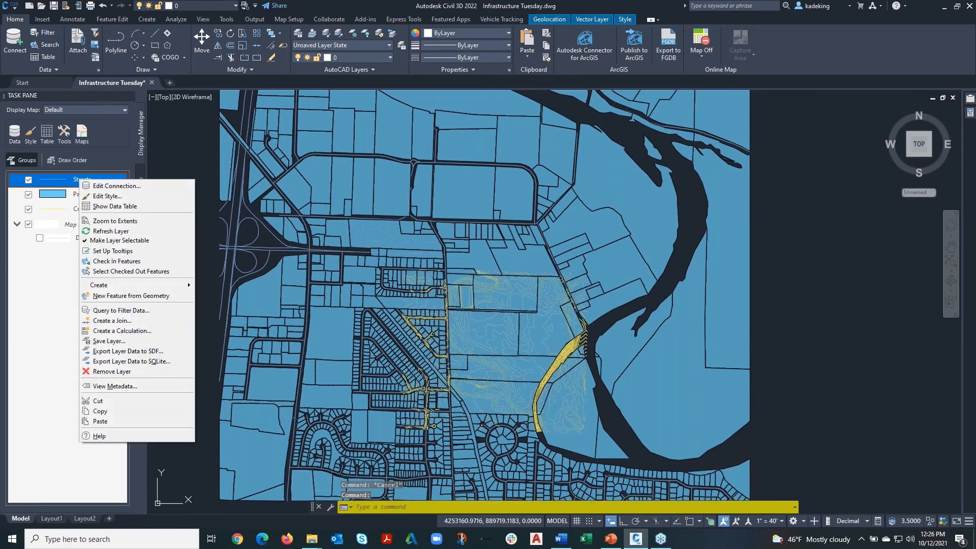
right_click(65, 196)
mouse_move(53, 202)
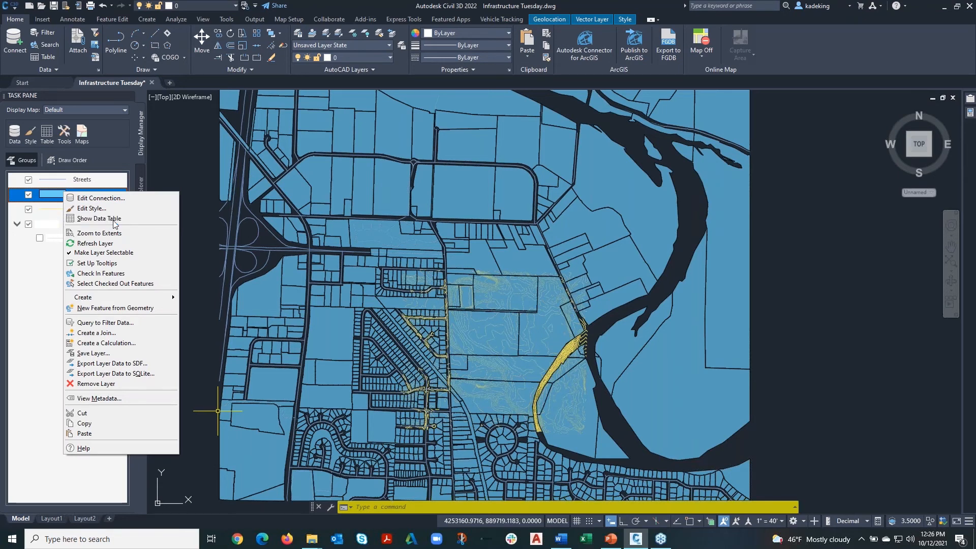
left_click(113, 218)
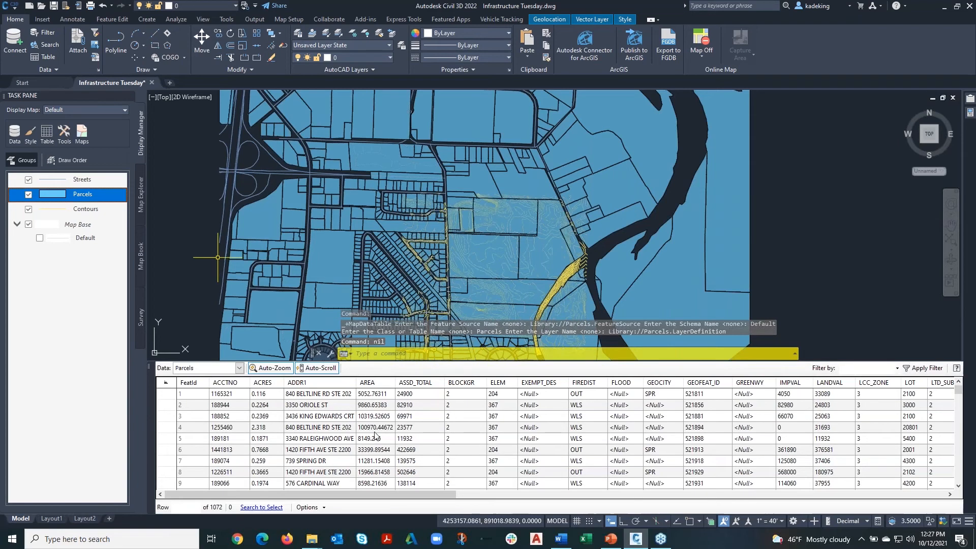
Select individual parcels on the map to examine their attribute records, clear the selection and close the data table.
left_click(383, 130)
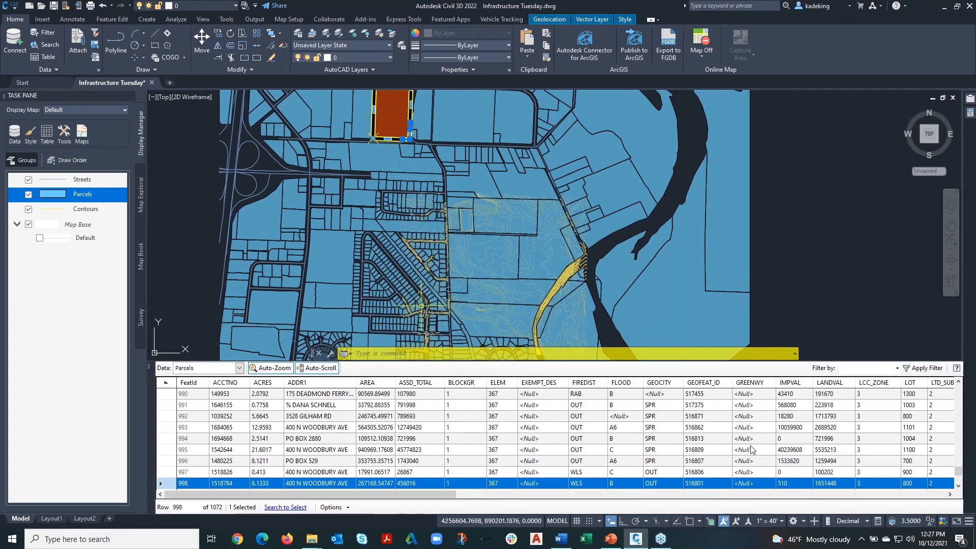
left_click_drag(403, 494, 330, 509)
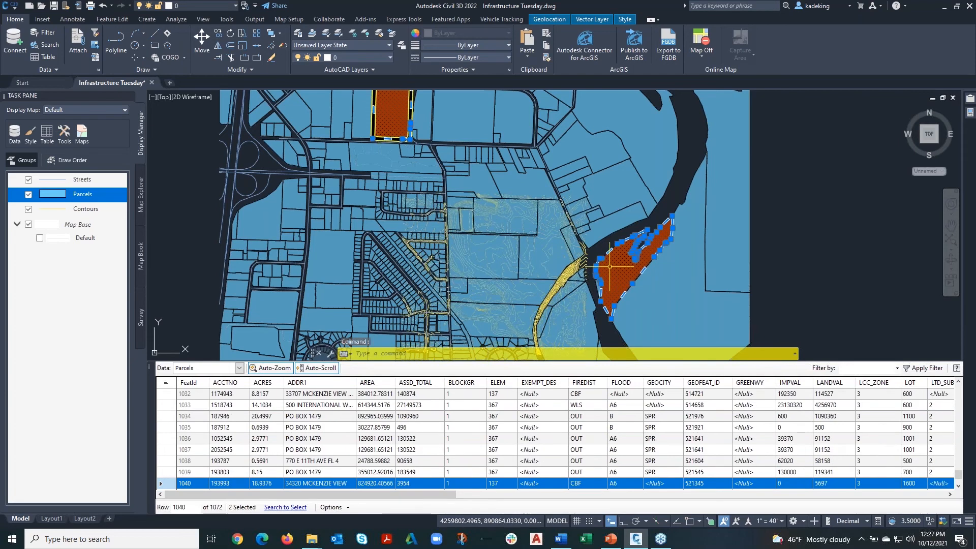
key("Escape")
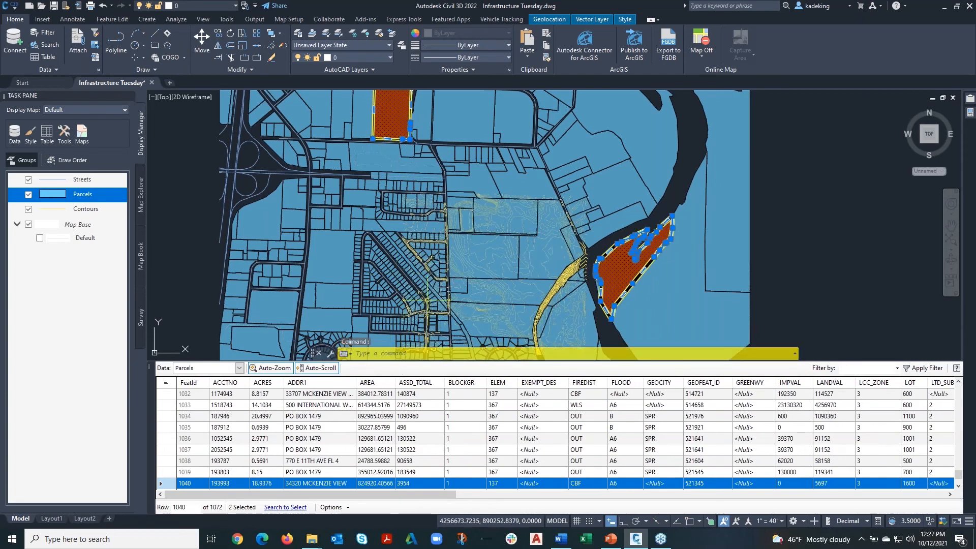
left_click(613, 287)
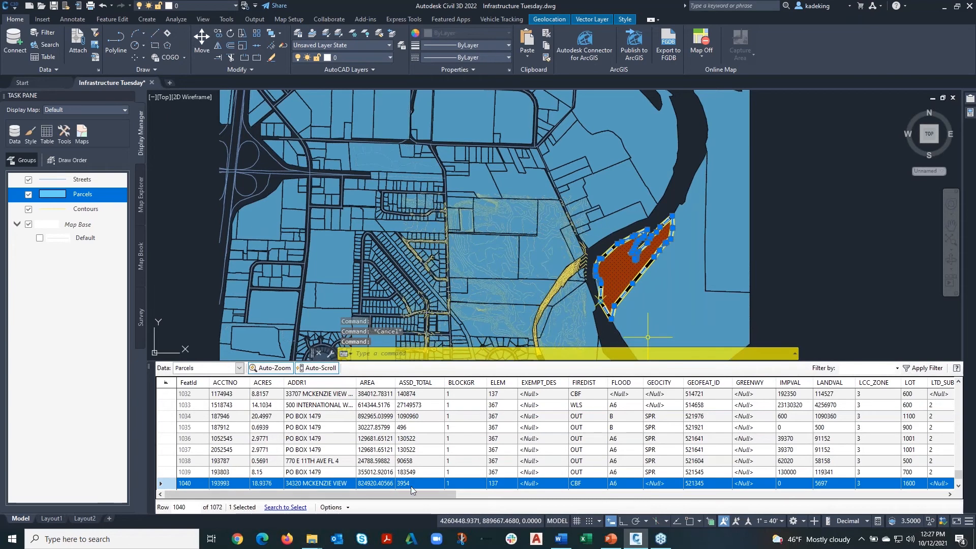
key("Escape")
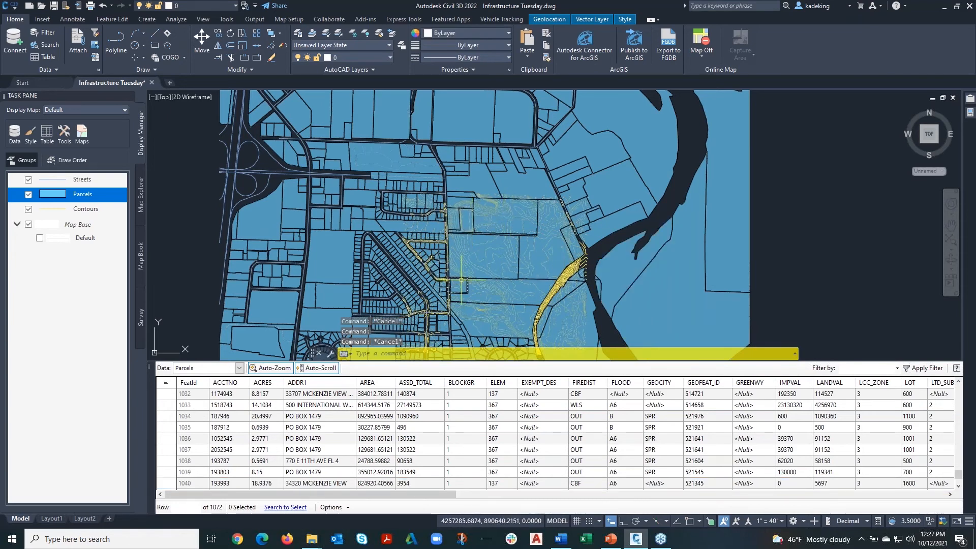
mouse_move(461, 279)
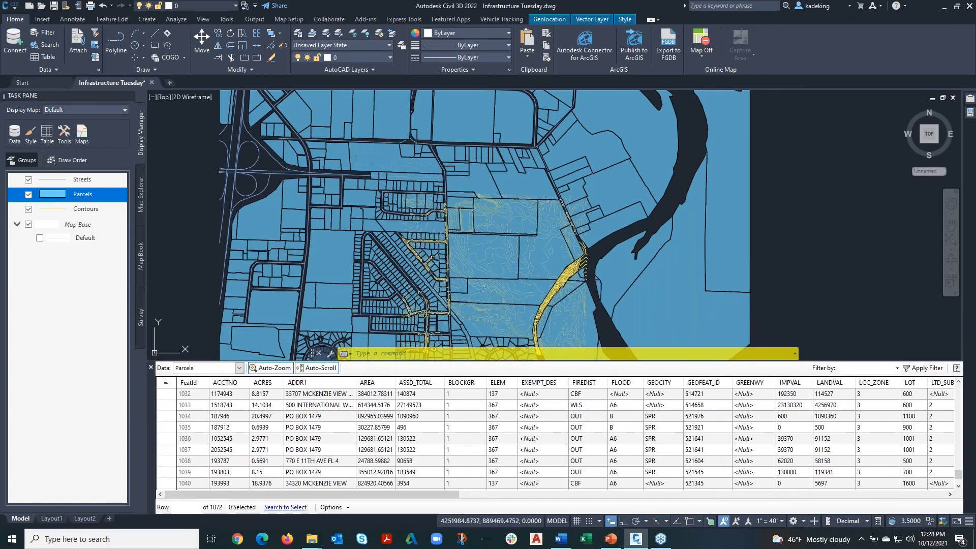
left_click(150, 367)
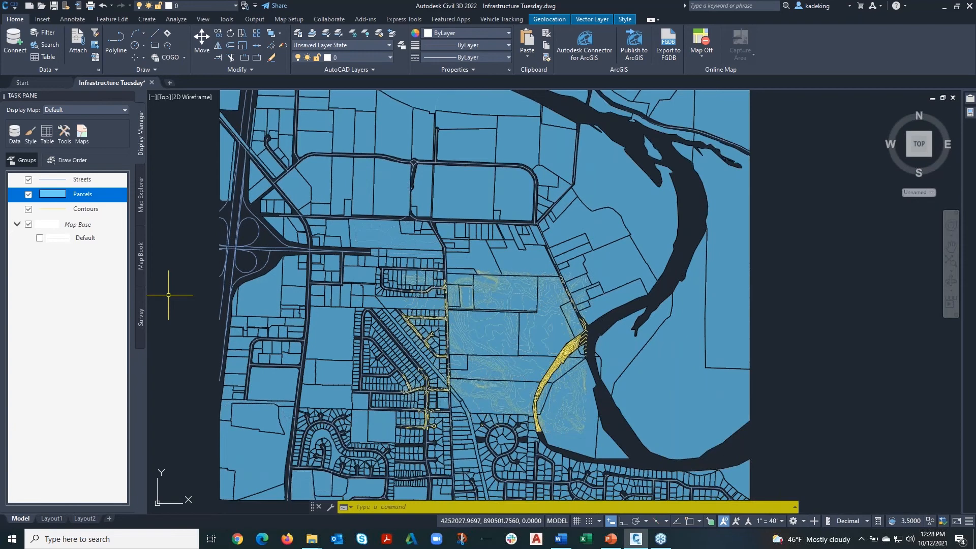
Review the Parcels layer's check-in and editing options and the available feature editing and creation tools.
right_click(79, 196)
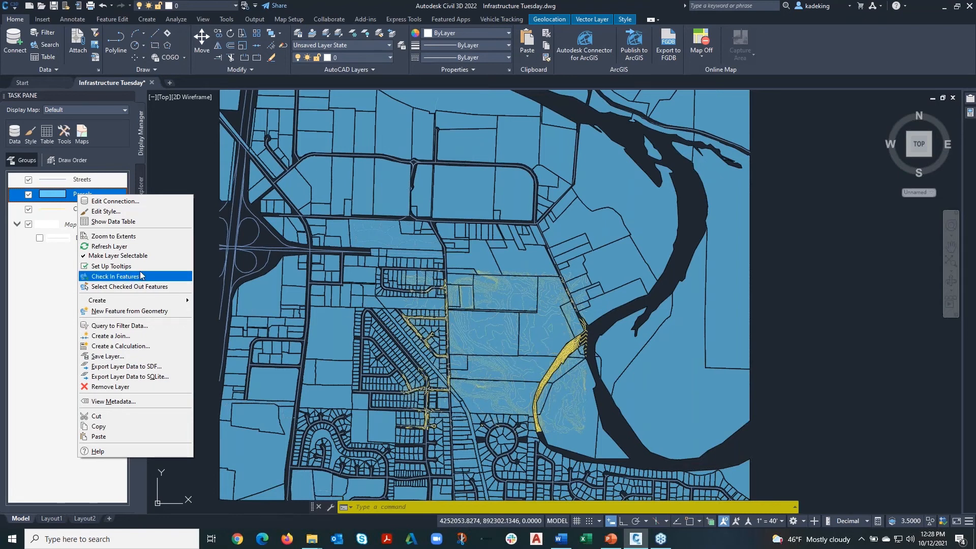
left_click(181, 151)
left_click(197, 120)
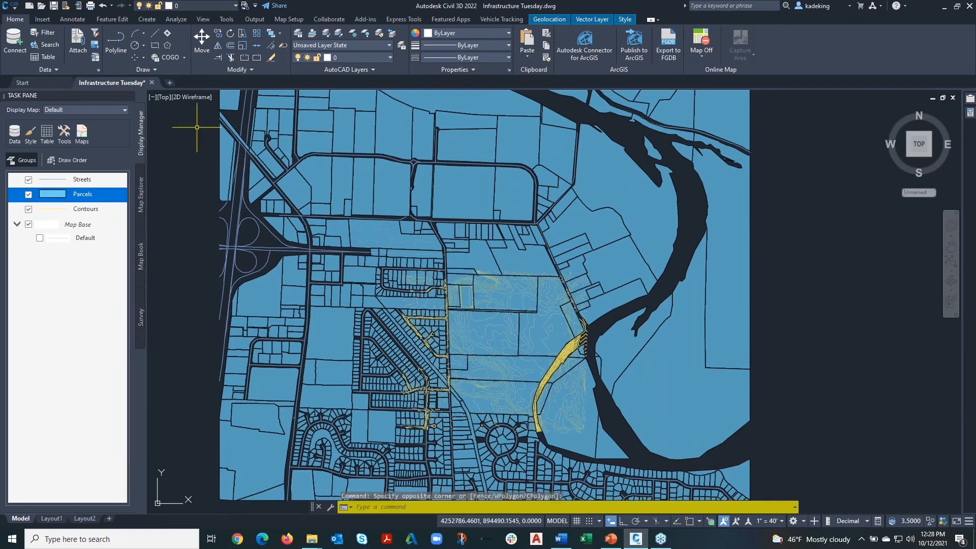
left_click(112, 19)
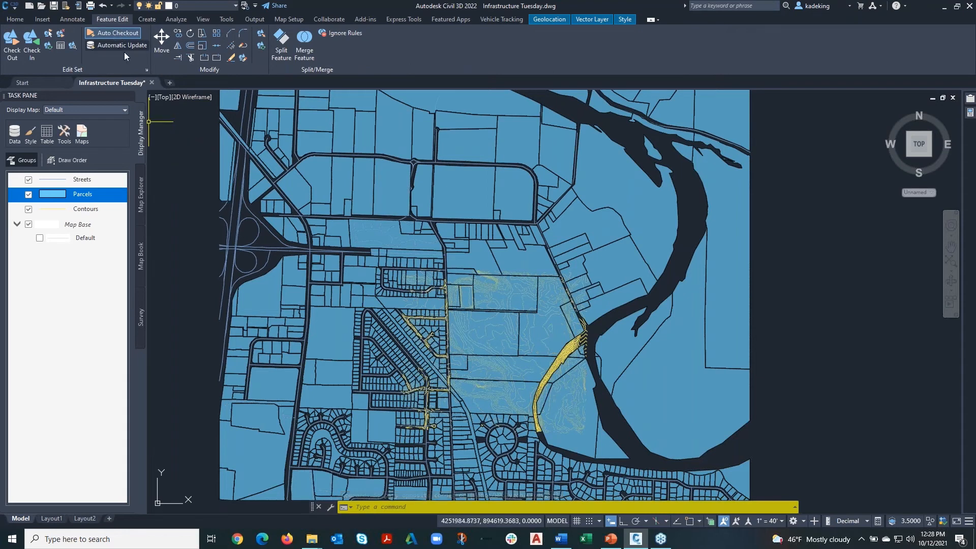
left_click(391, 198)
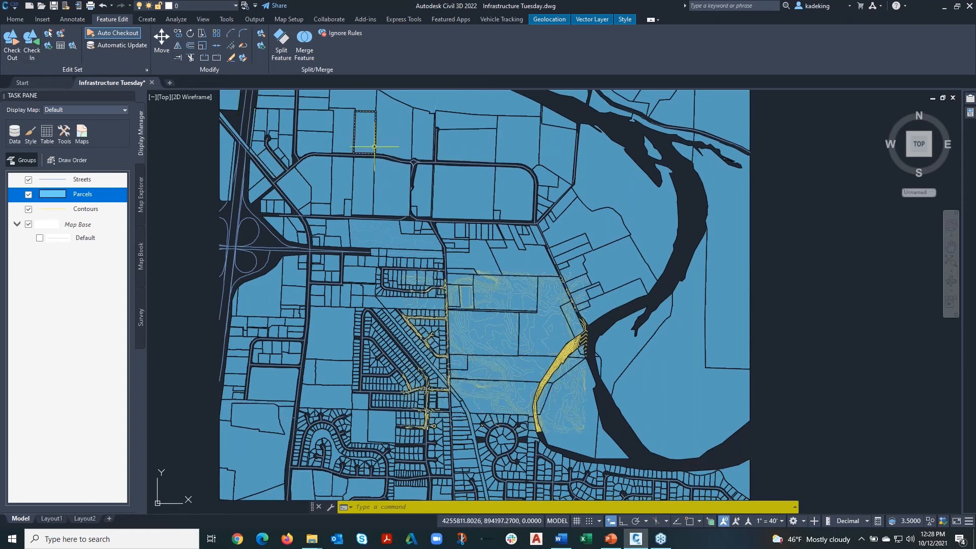
mouse_move(375, 147)
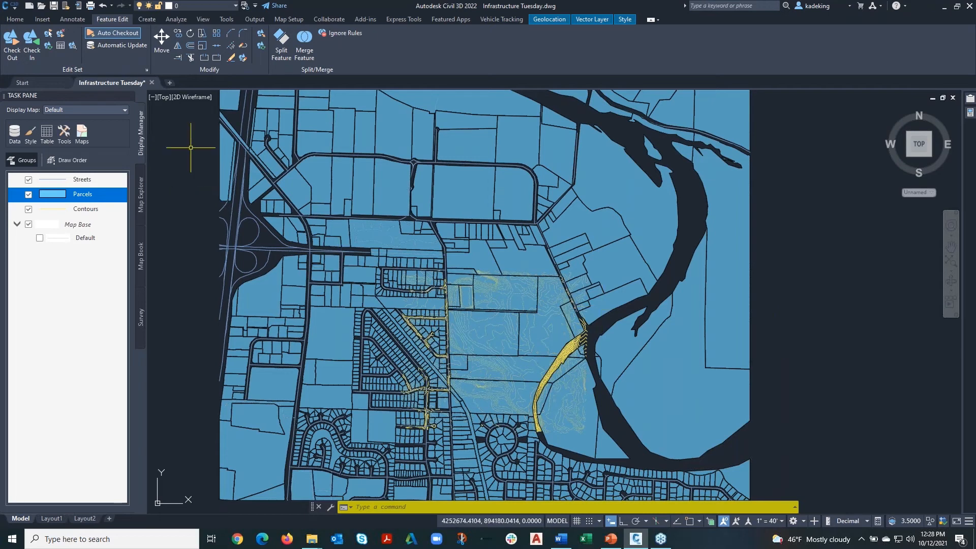
left_click(147, 19)
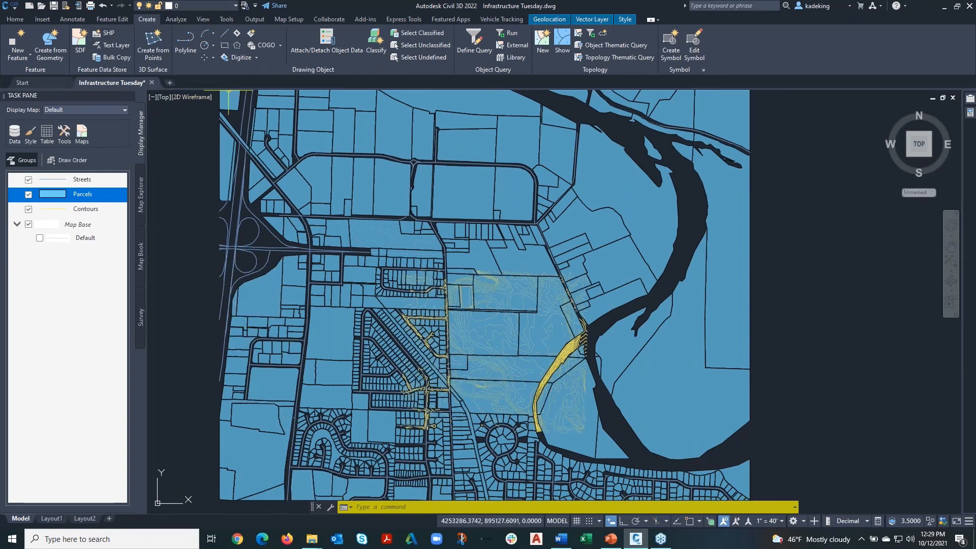
left_click(16, 19)
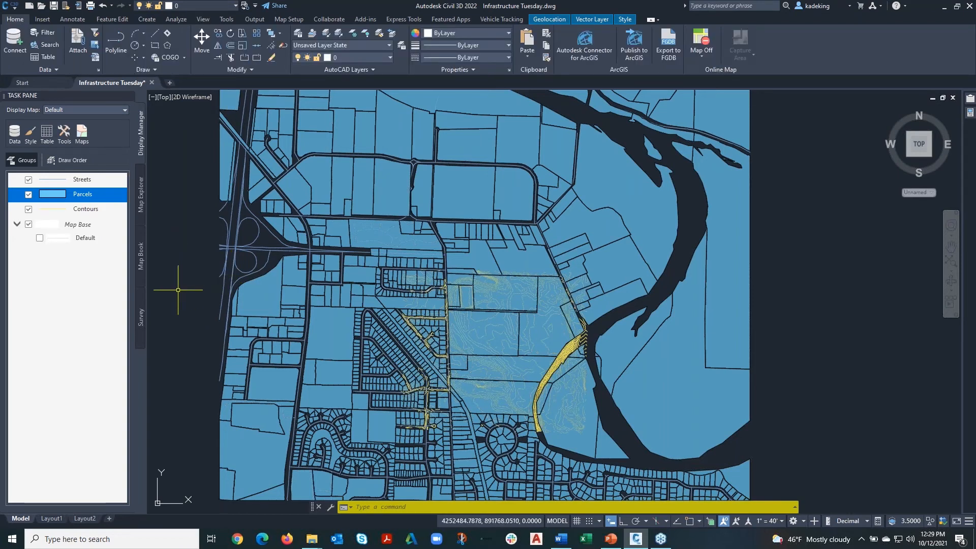
Open the style editor for the Parcels layer and select the fill in its polygon style.
right_click(76, 198)
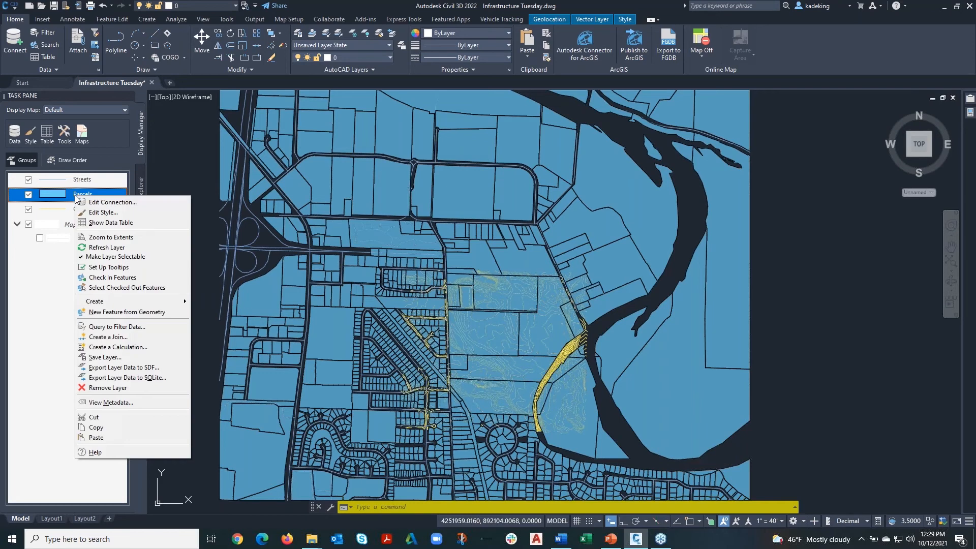
left_click(114, 214)
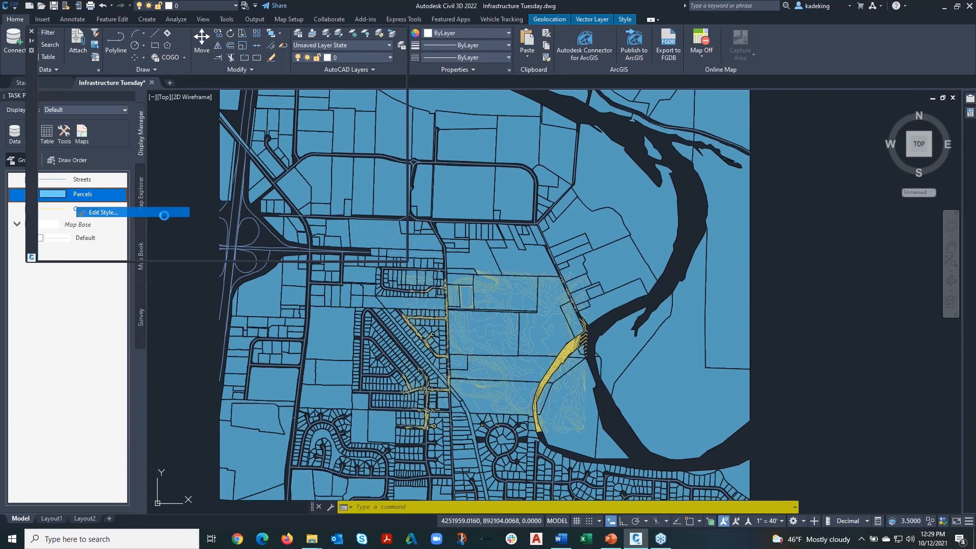
mouse_move(35, 131)
left_mouse_down()
mouse_move(249, 257)
mouse_move(298, 275)
left_mouse_up()
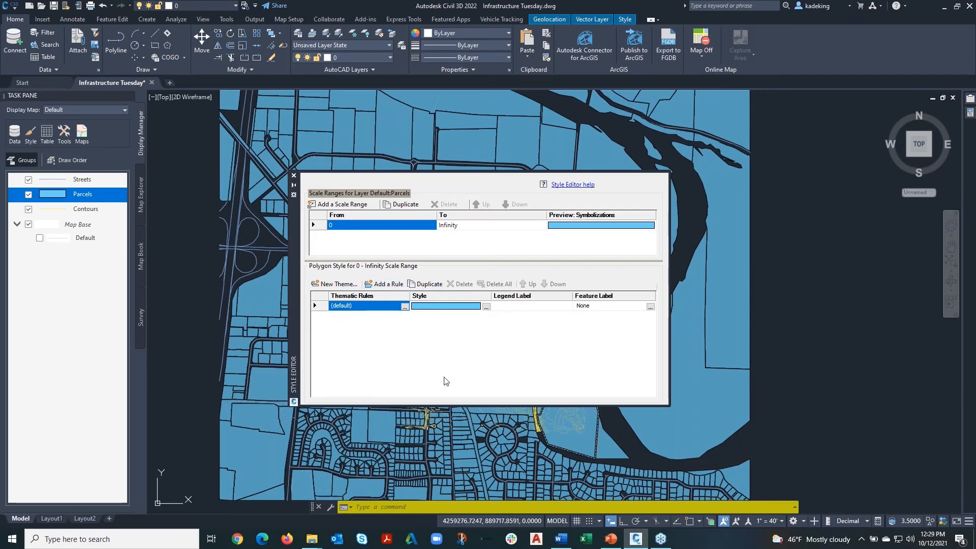
left_click(486, 307)
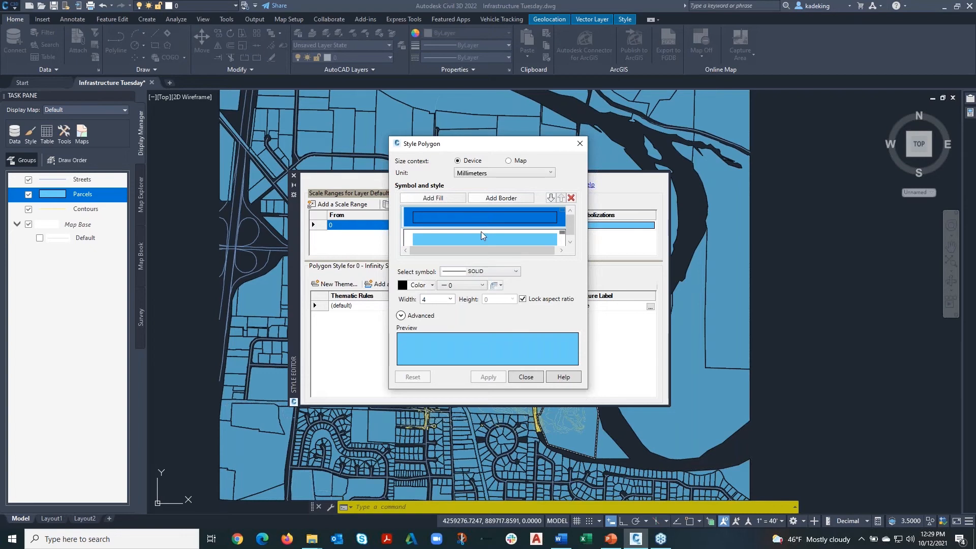
left_click(477, 240)
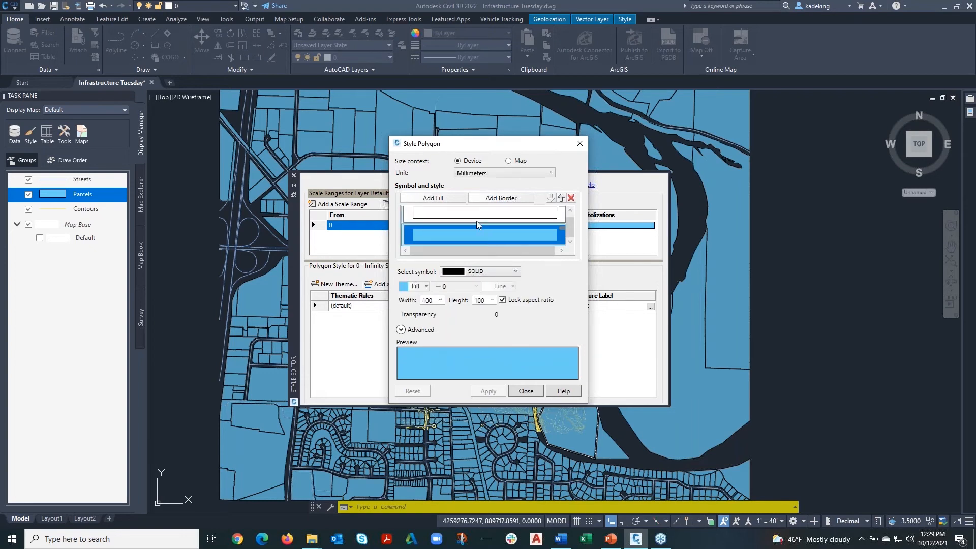
left_click(477, 225)
left_click(479, 240)
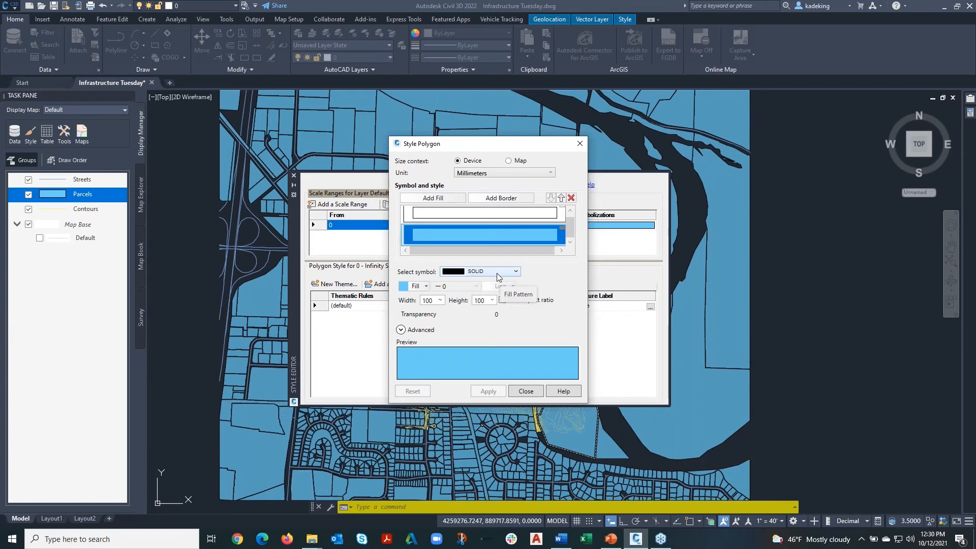
Review the fill patterns, advanced origin and angle options, and fill colors available for the parcel polygons.
left_click(489, 274)
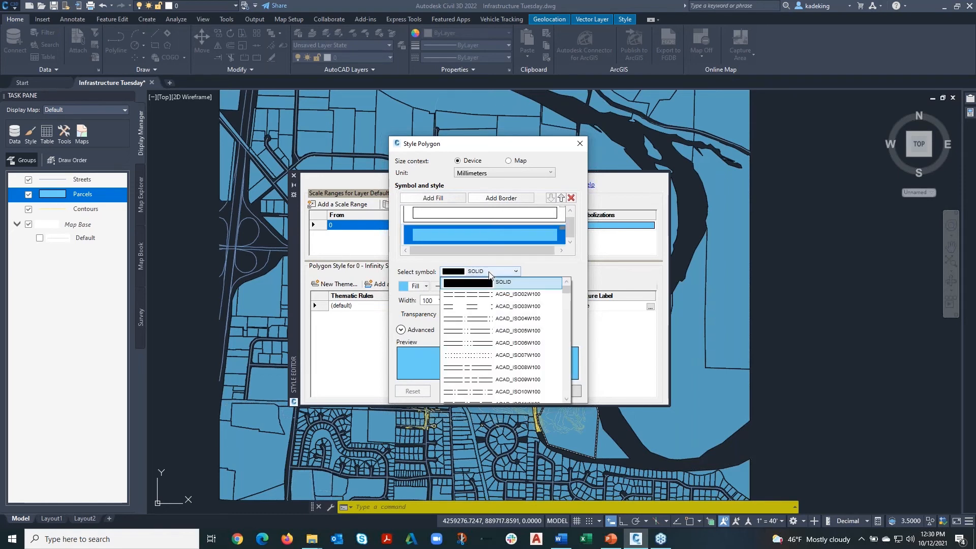
left_click(483, 282)
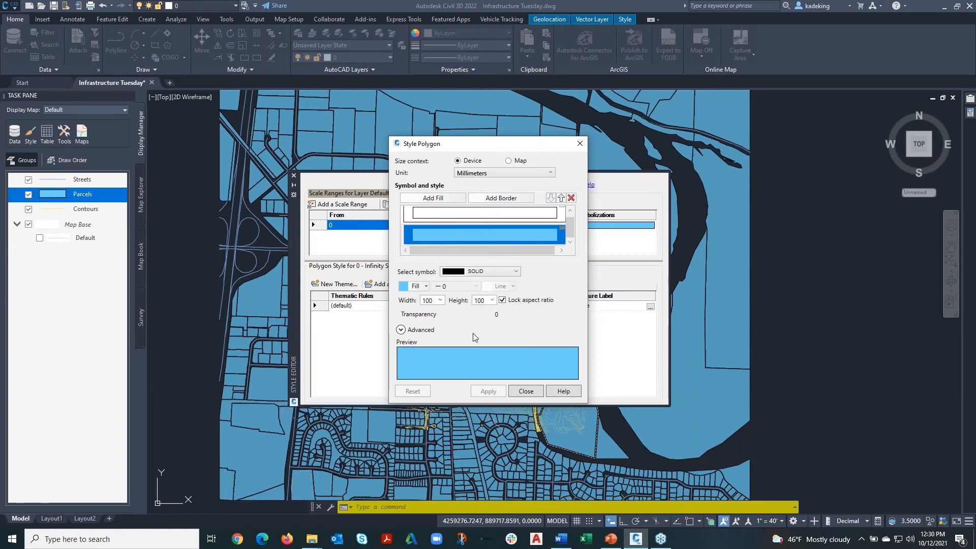
left_click(483, 273)
left_click(548, 270)
left_click(401, 330)
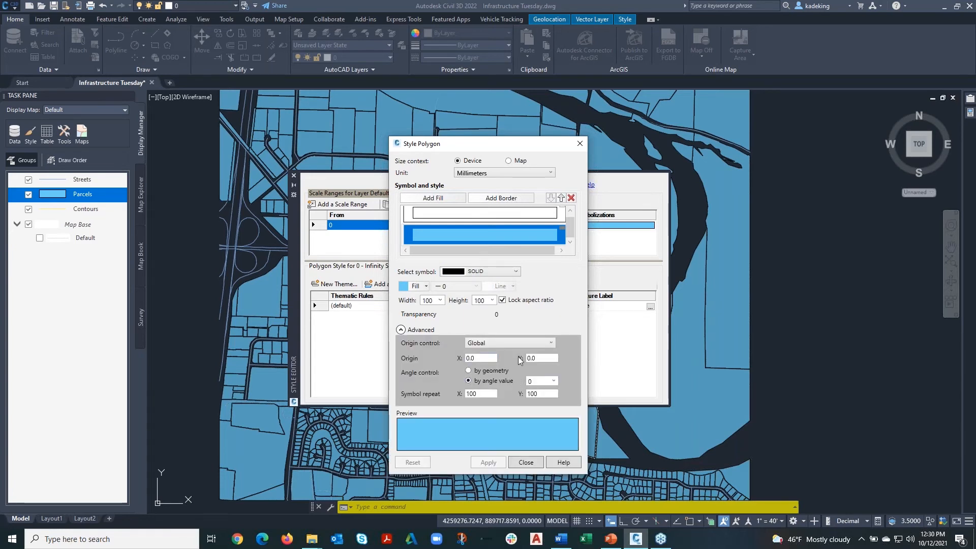
left_click(426, 287)
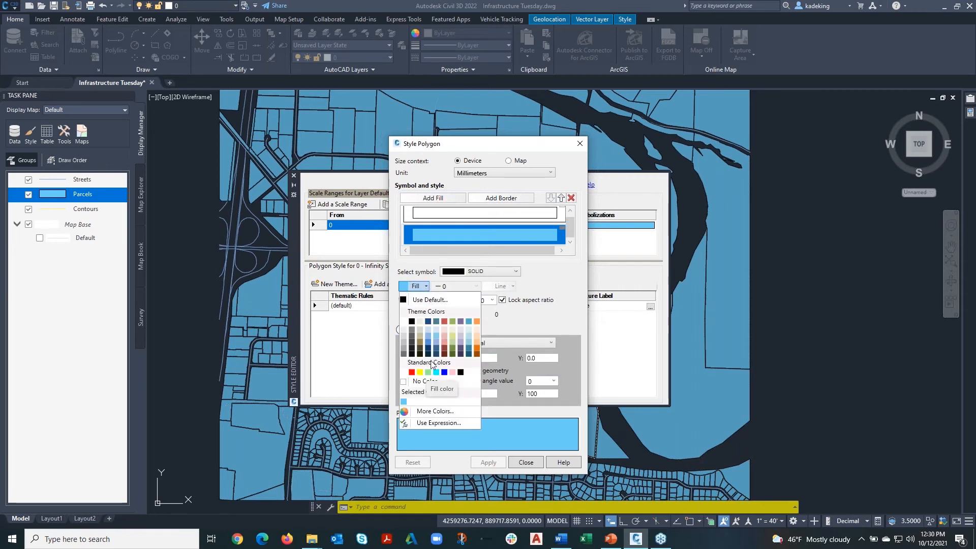
Set the parcel fill transparency to 50, apply it and close the style editor to check the contours through the parcels.
left_click(529, 316)
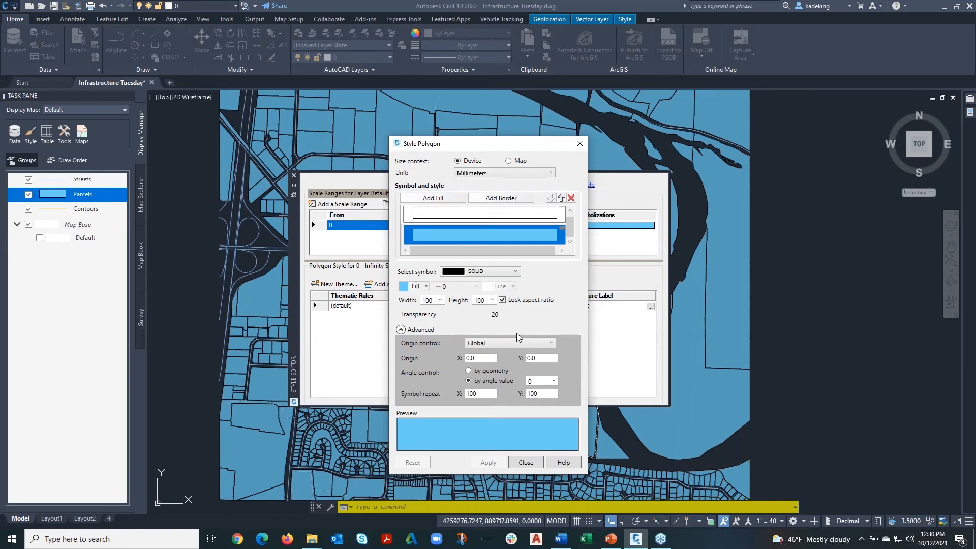
key("BackSpace")
key("BackSpace")
type("80")
key("BackSpace")
key("BackSpace")
type("50")
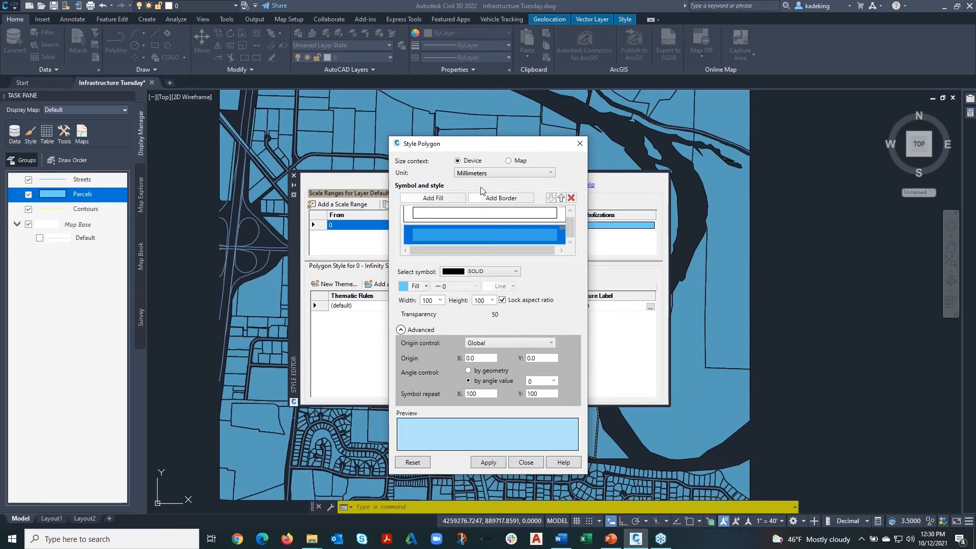
left_click(492, 463)
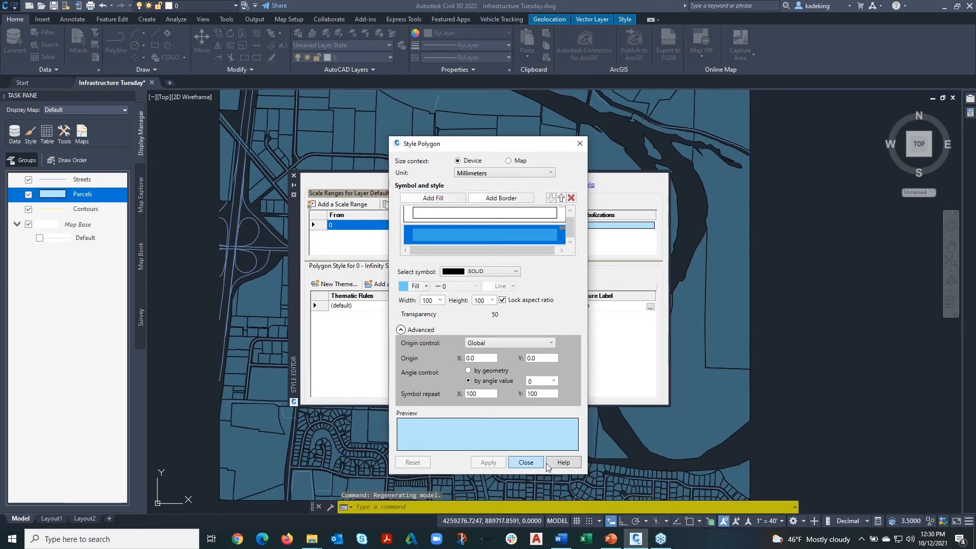
left_click(525, 462)
left_click(295, 176)
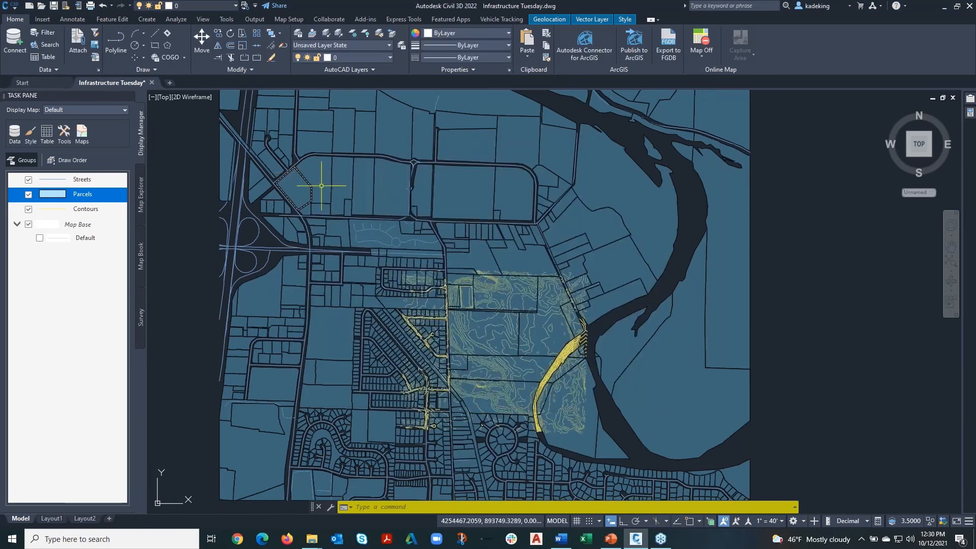
scroll(508, 386, "up", 3)
scroll(511, 389, "up", 2)
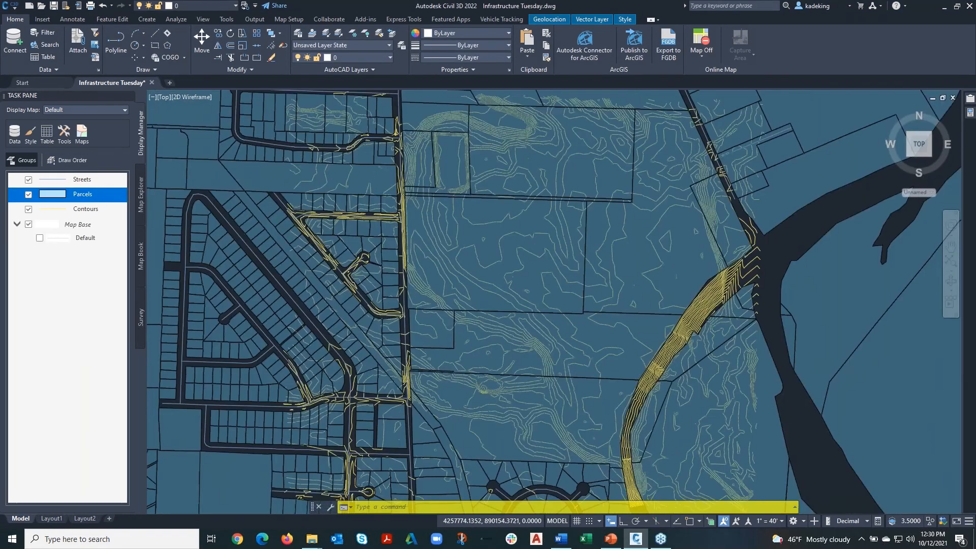
scroll(477, 392, "down", 2)
scroll(473, 381, "down", 1)
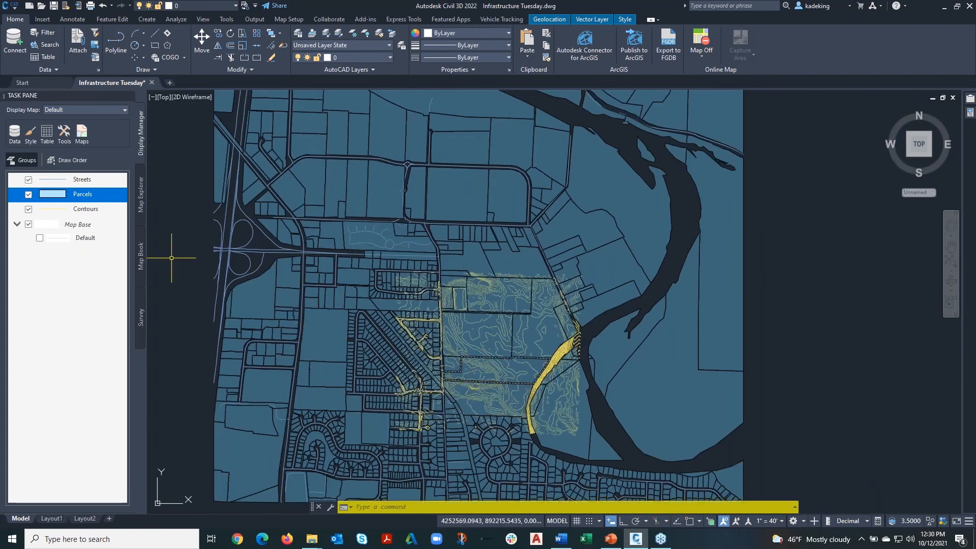
Start a new theme in the Parcels layer style based on the LANDVAL property.
right_click(79, 195)
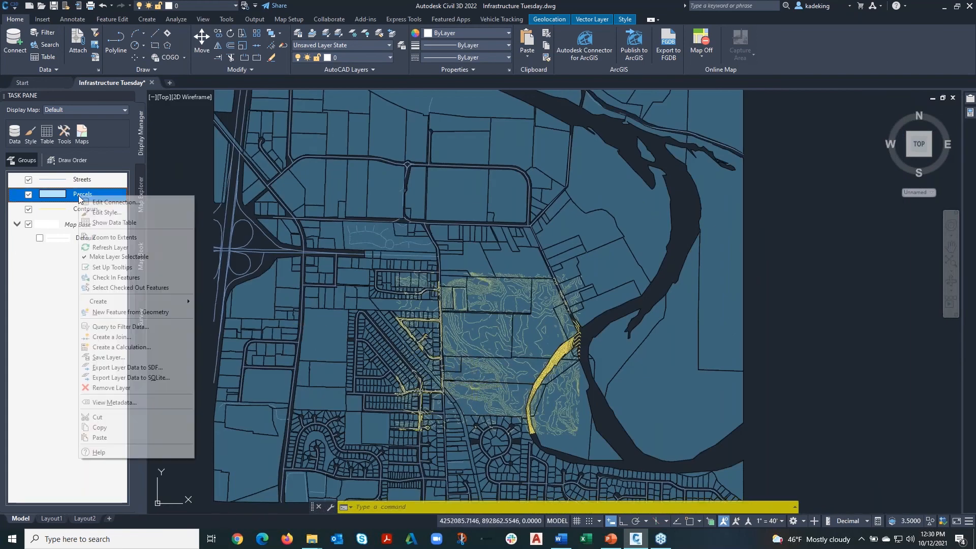
left_click(116, 213)
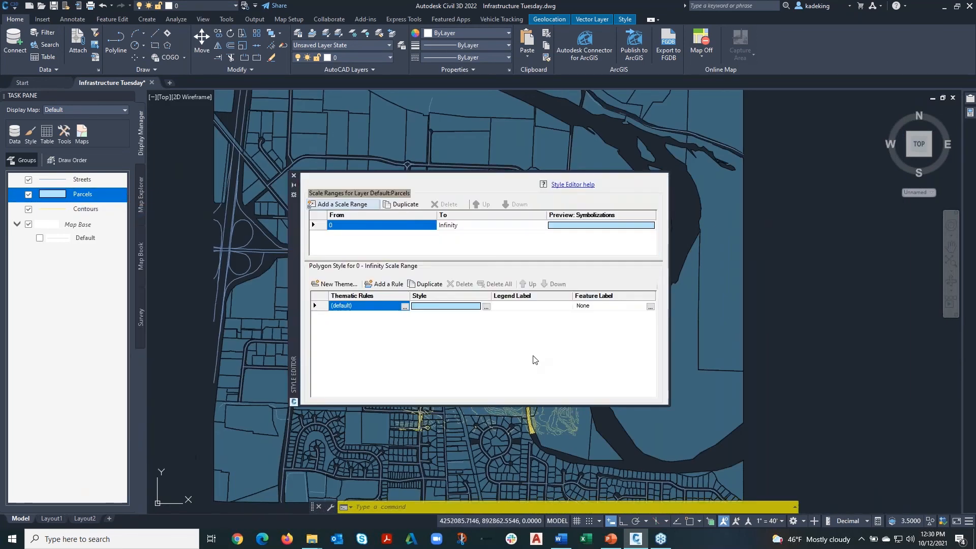
left_click(333, 286)
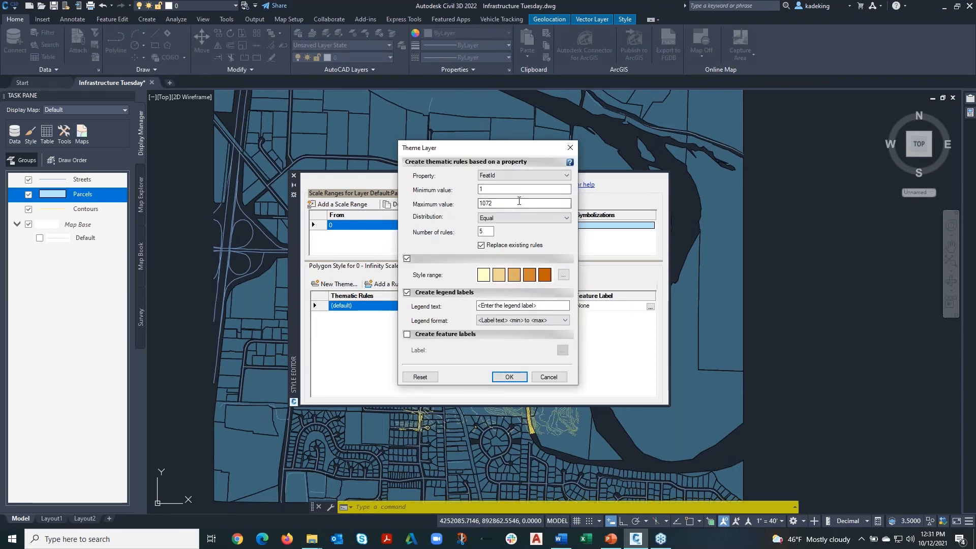
left_click(524, 175)
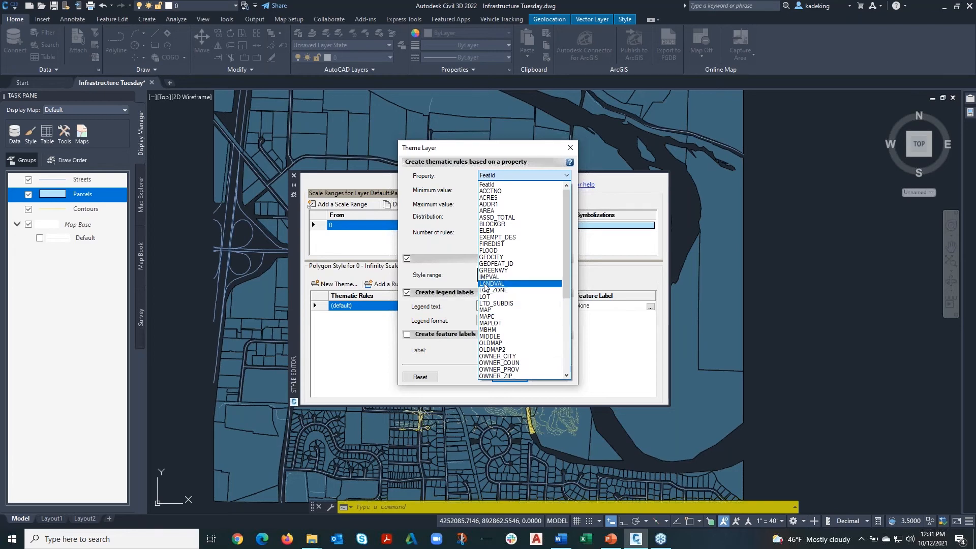
left_click(502, 283)
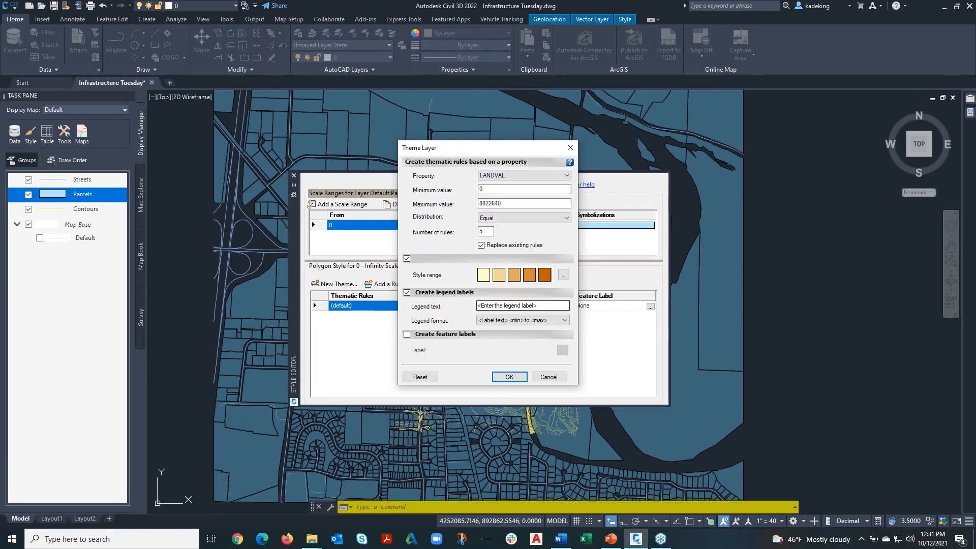
Review the theme's value range and distribution options, keeping the Equal distribution with 5 rules.
left_click(480, 189)
left_click(501, 218)
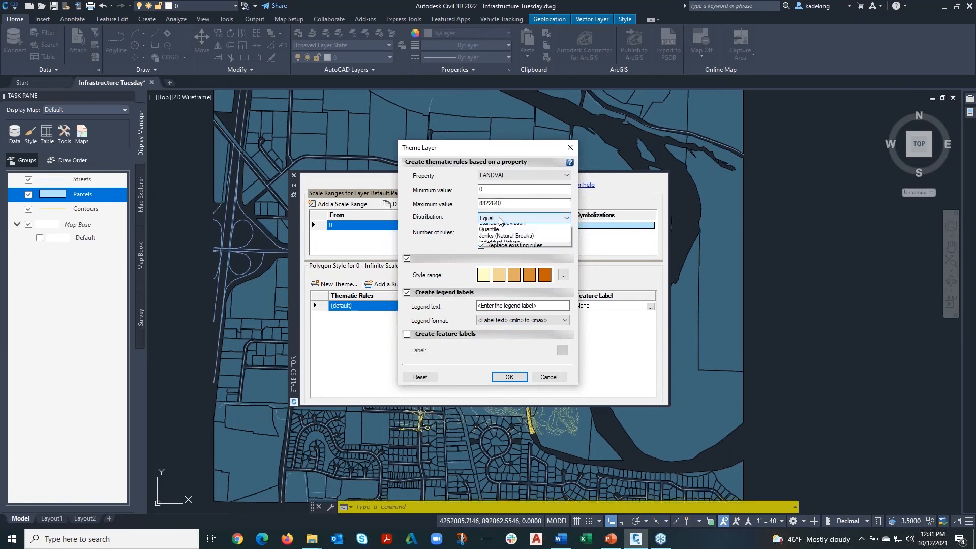
left_click(501, 218)
left_click(526, 218)
left_click(526, 222)
key("Tab")
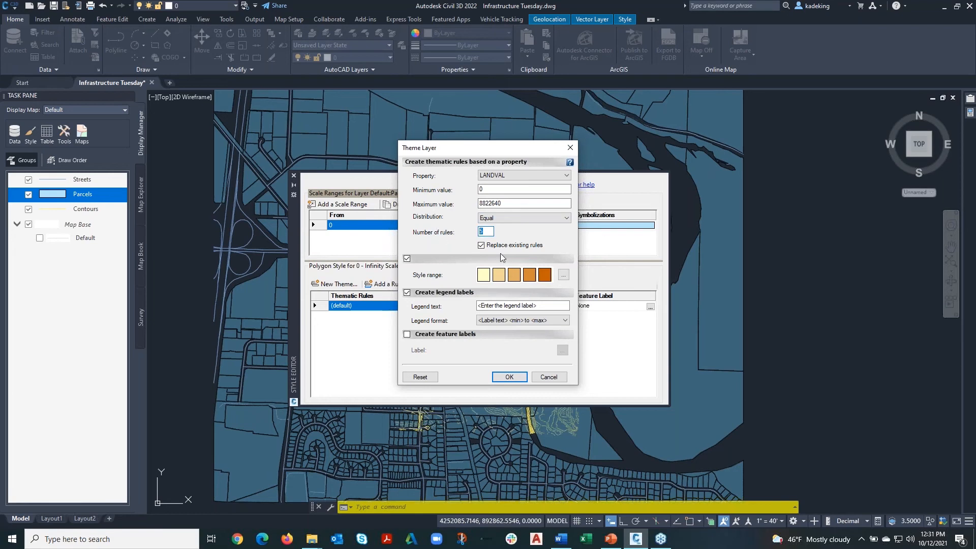
Check the theme's style range settings, keep the pale yellow to dark orange colors and create the land value theme.
left_click(564, 275)
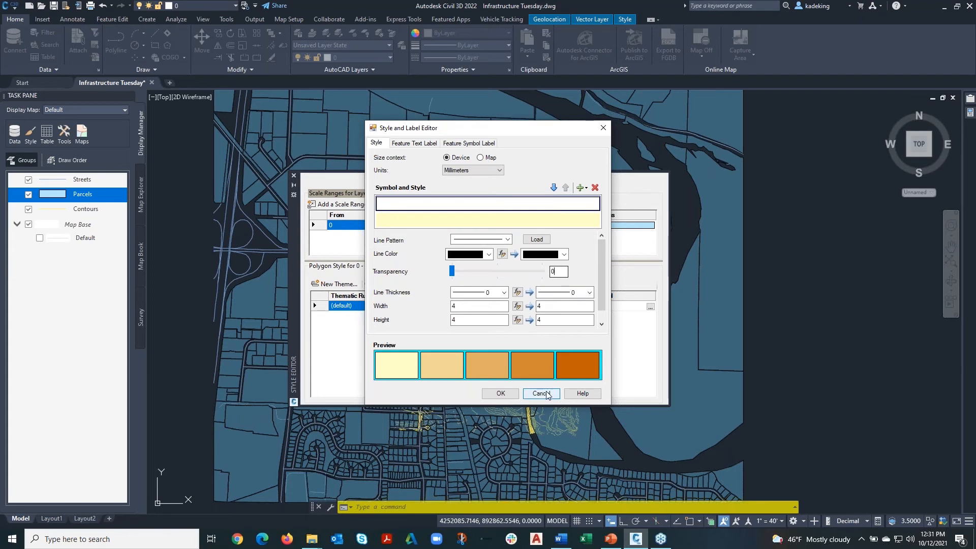
left_click(488, 254)
left_click(468, 264)
left_click(503, 393)
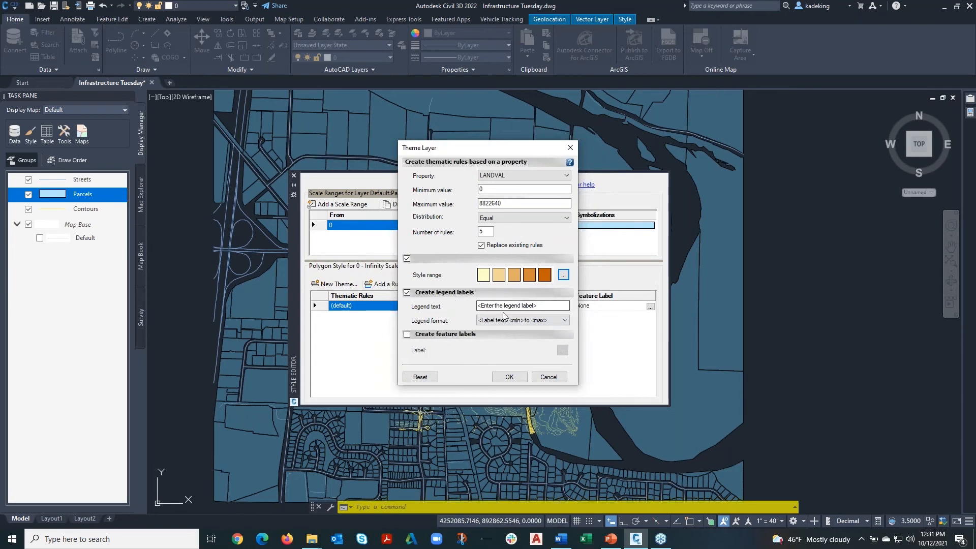
left_click(514, 379)
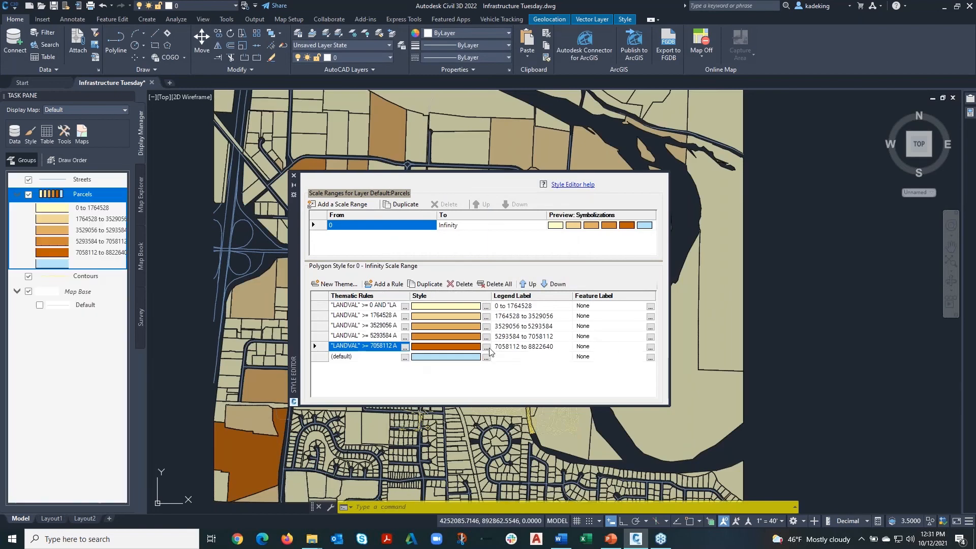
Look at the expression editor for the default thematic rule, then close the style editor and view the themed parcels.
left_click(336, 357)
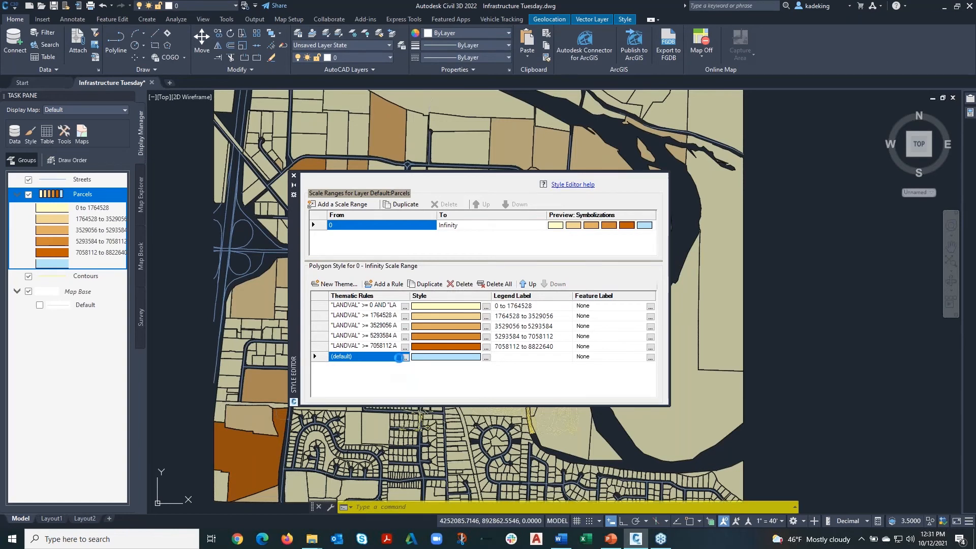
left_click(405, 357)
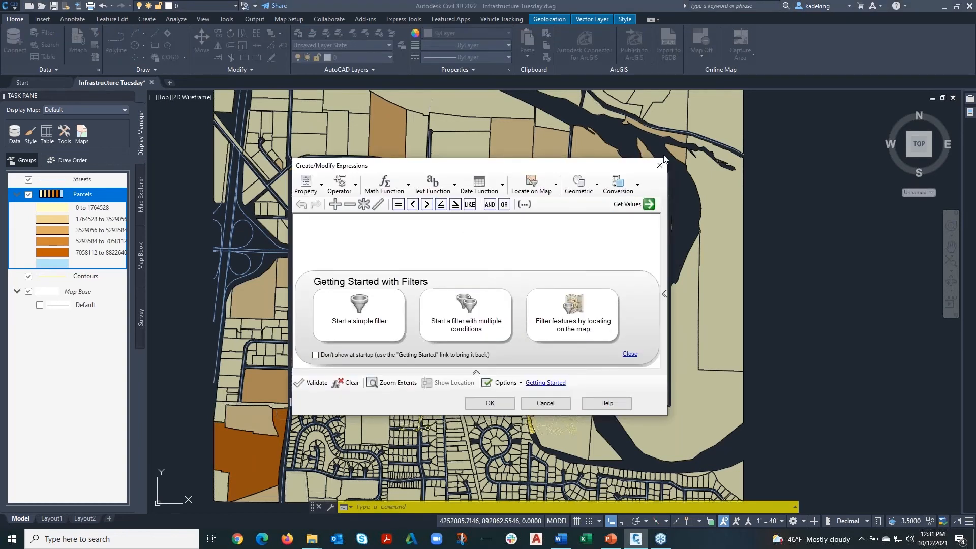
left_click(528, 400)
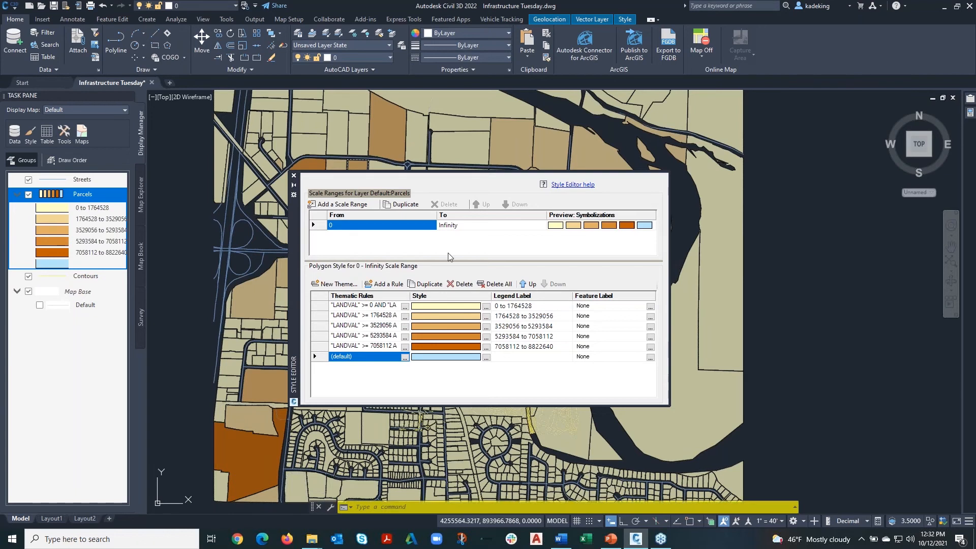
left_click(294, 176)
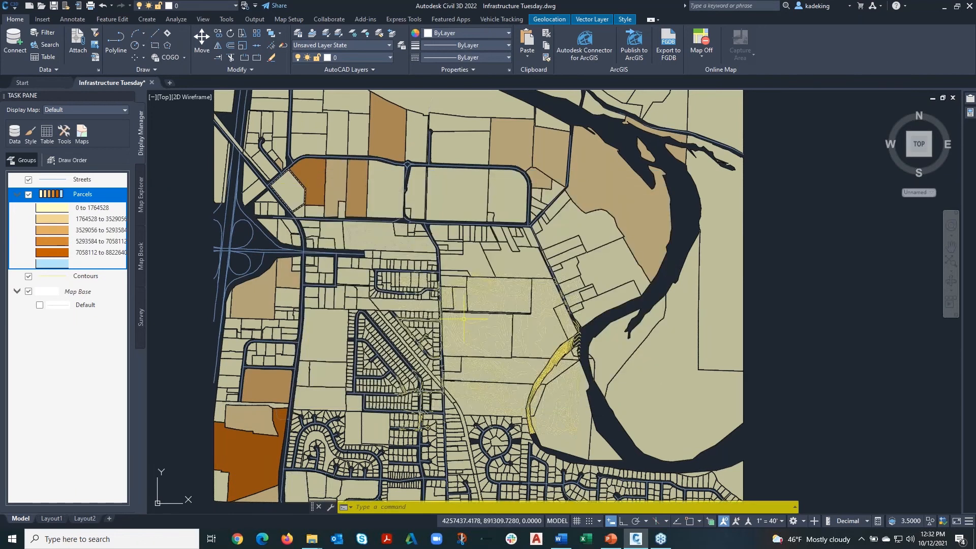
scroll(484, 333, "down", 4)
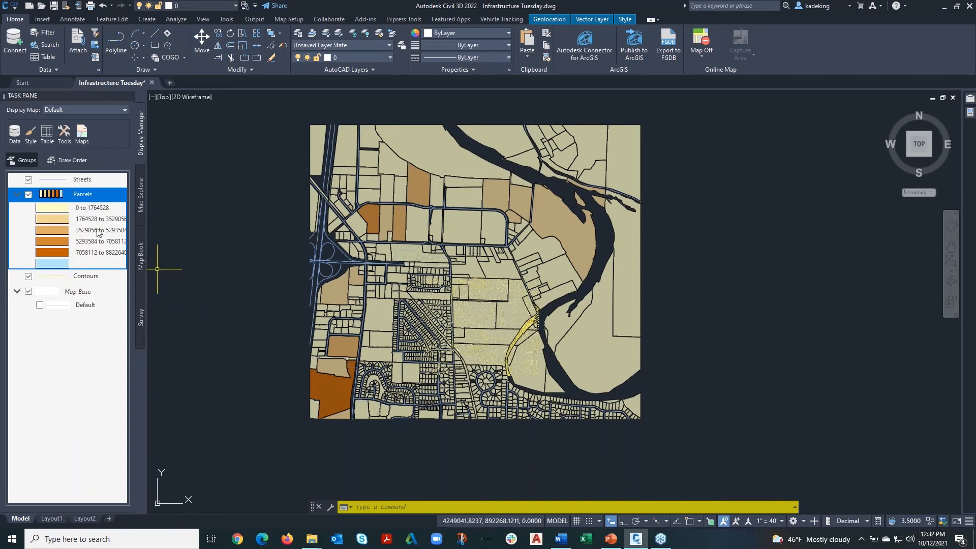
Review the actions available for the Parcels layer, including creating new polygon features, and compare them with the general layer tools.
right_click(87, 197)
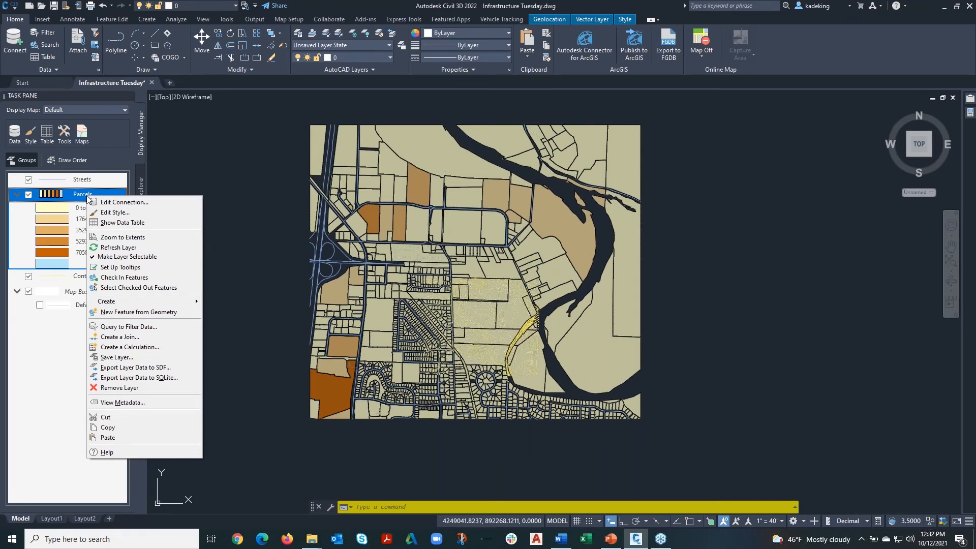
left_click(82, 206)
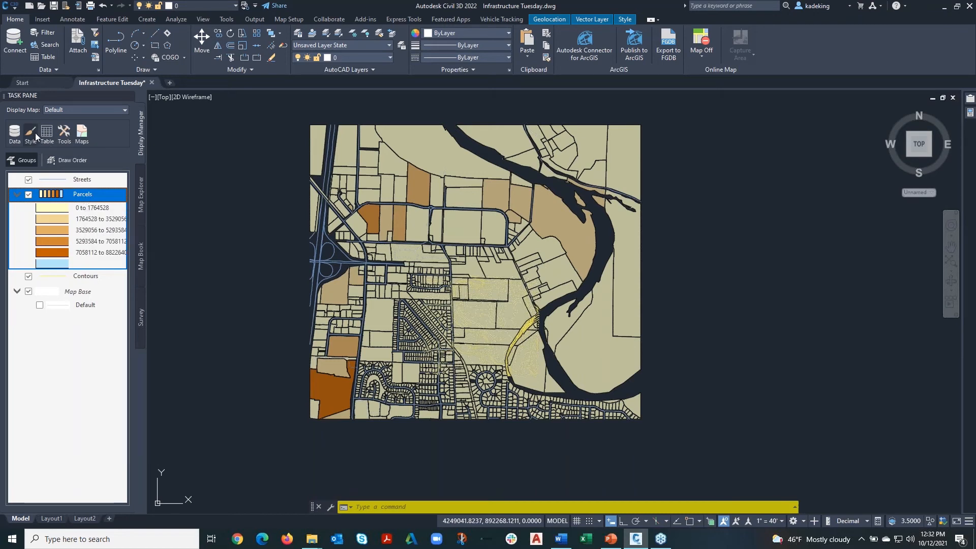
left_click(66, 135)
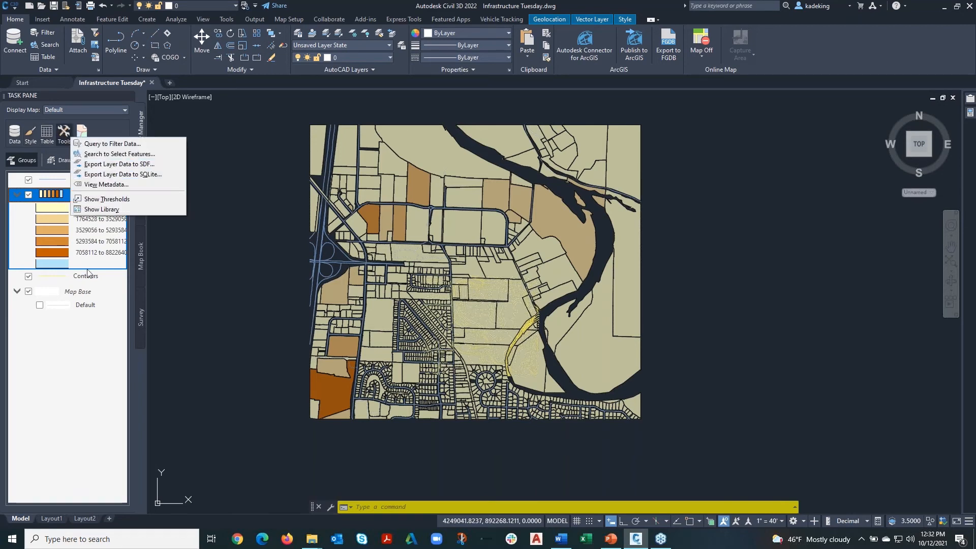
left_click(101, 334)
left_click(68, 136)
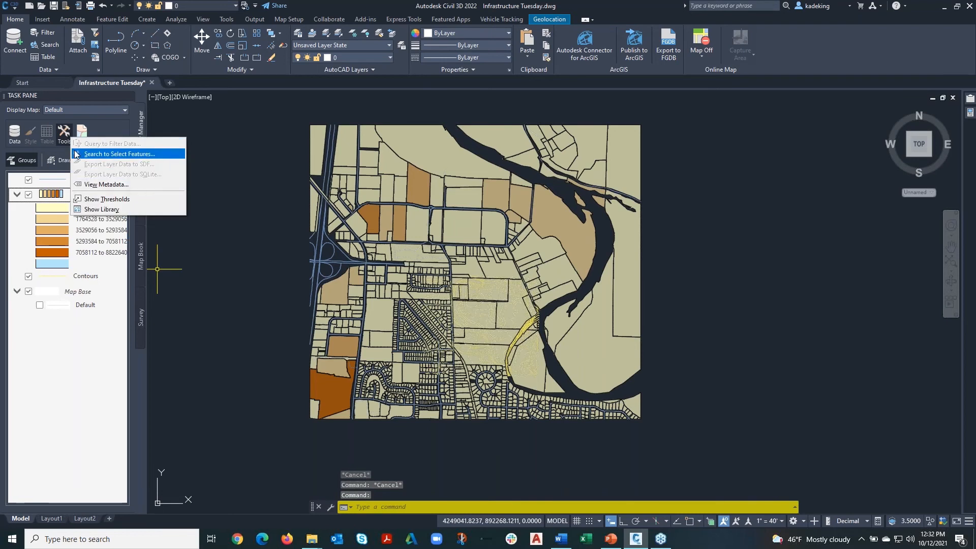
left_click(113, 336)
left_click(87, 198)
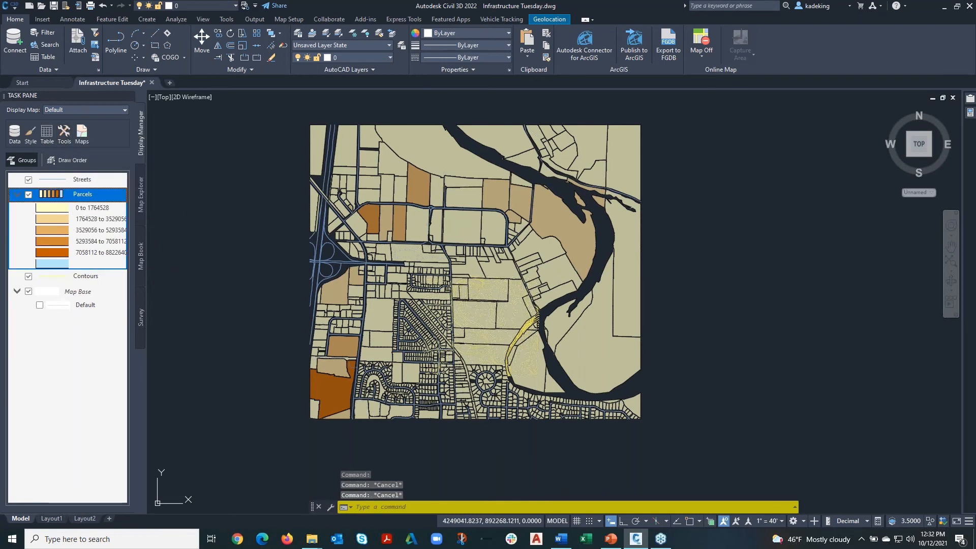
right_click(87, 199)
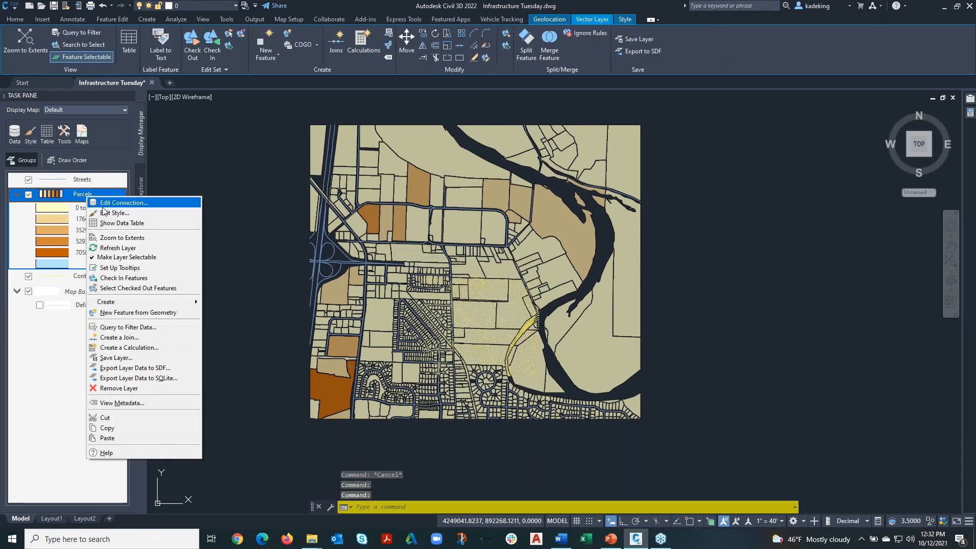
mouse_move(157, 304)
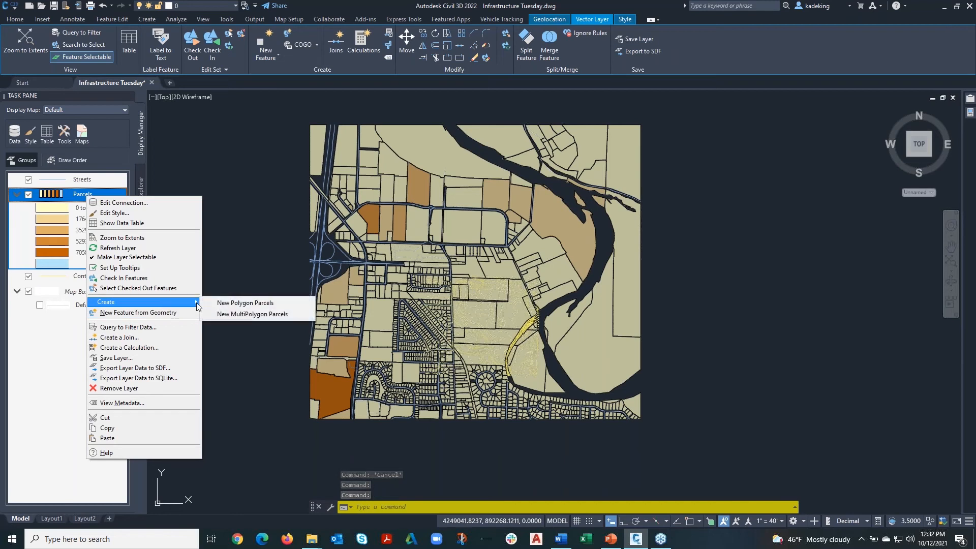
left_click(51, 417)
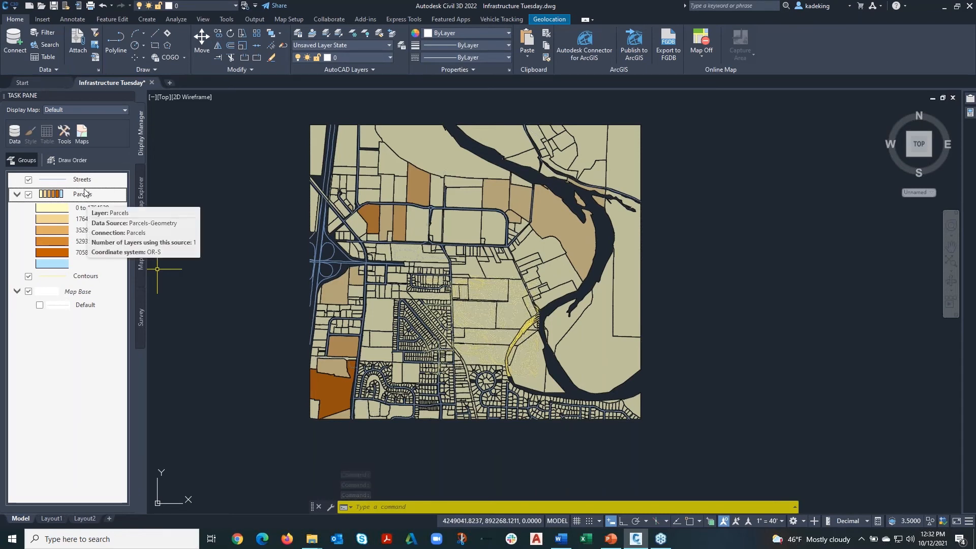
mouse_move(80, 197)
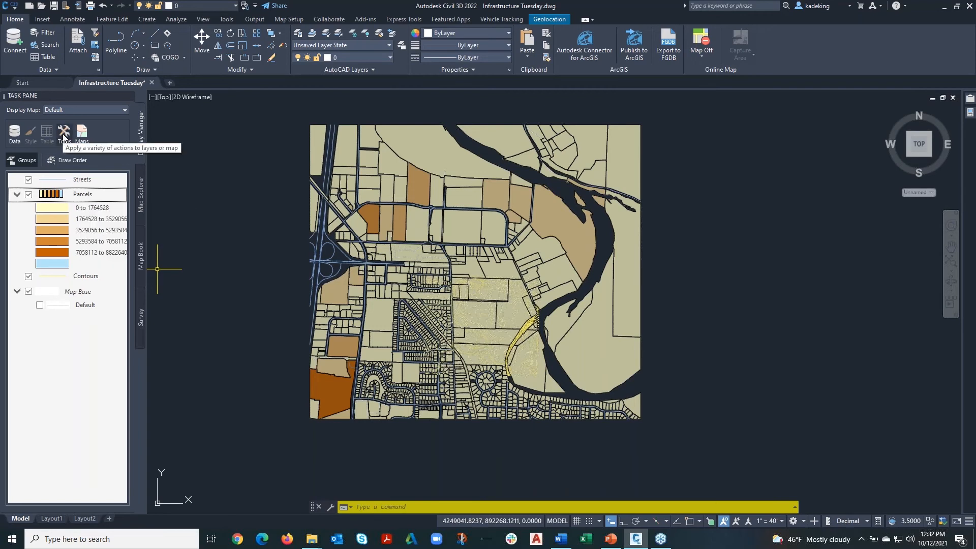
left_click(64, 134)
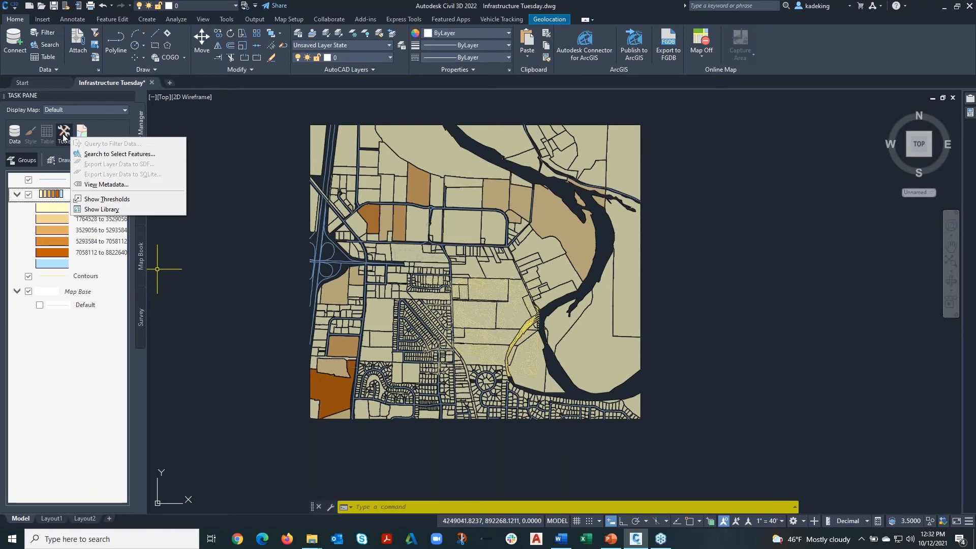
key("Escape")
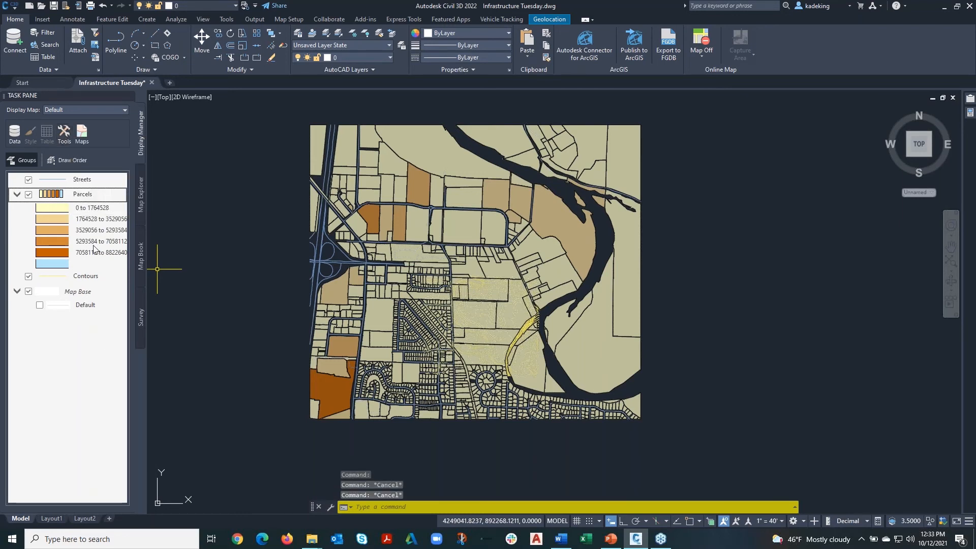
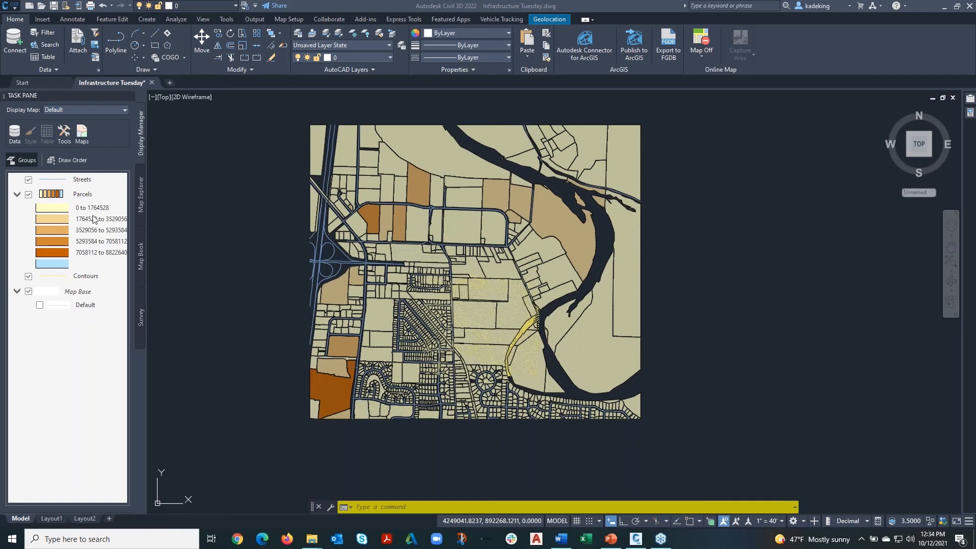
Check the settings for adding an ArcGIS connection to a file or personal geodatabase, then close the data connections.
left_click(15, 135)
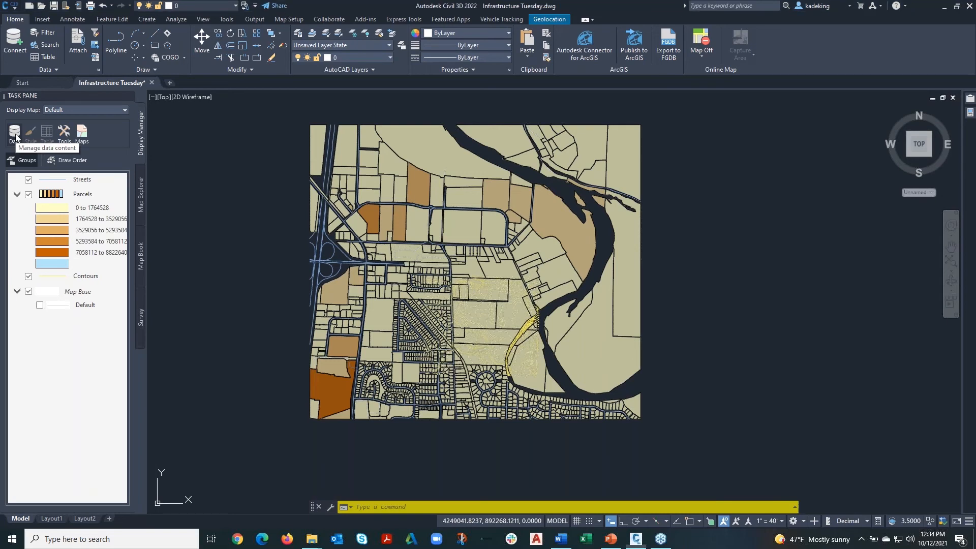
left_click(30, 198)
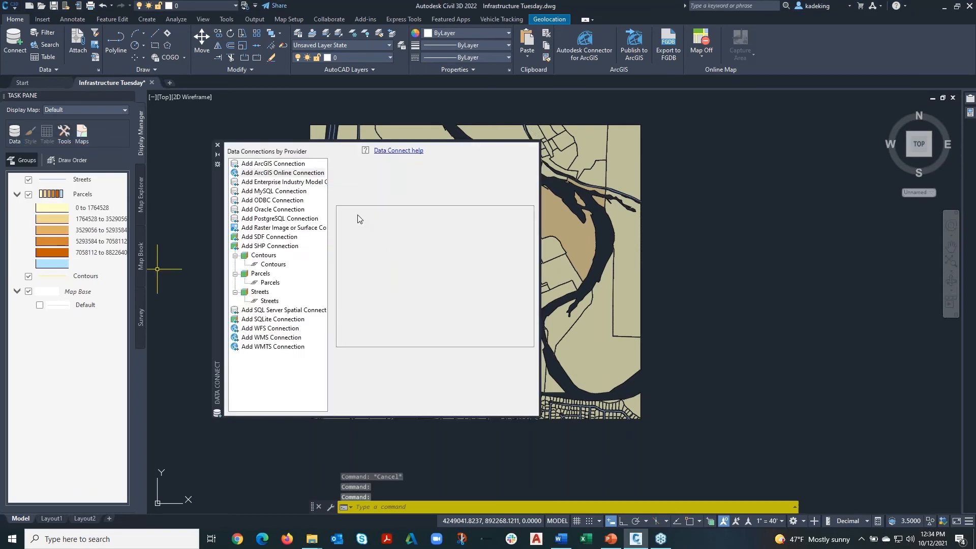
left_click(284, 164)
left_click(352, 240)
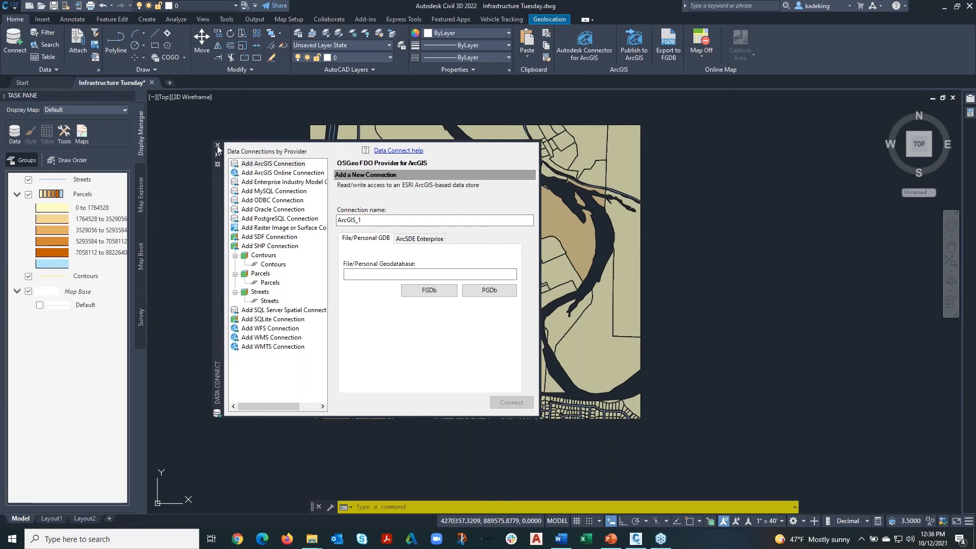
left_click(218, 145)
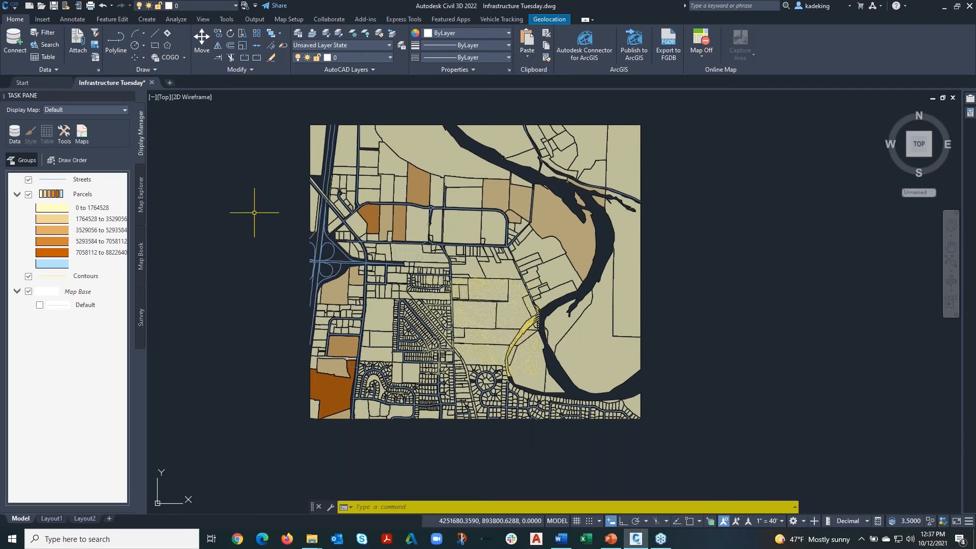
Start the MAPIMPORT command and browse the Dataset folder for files of type ESRI Shapefile (*.shp).
type("MAPIM")
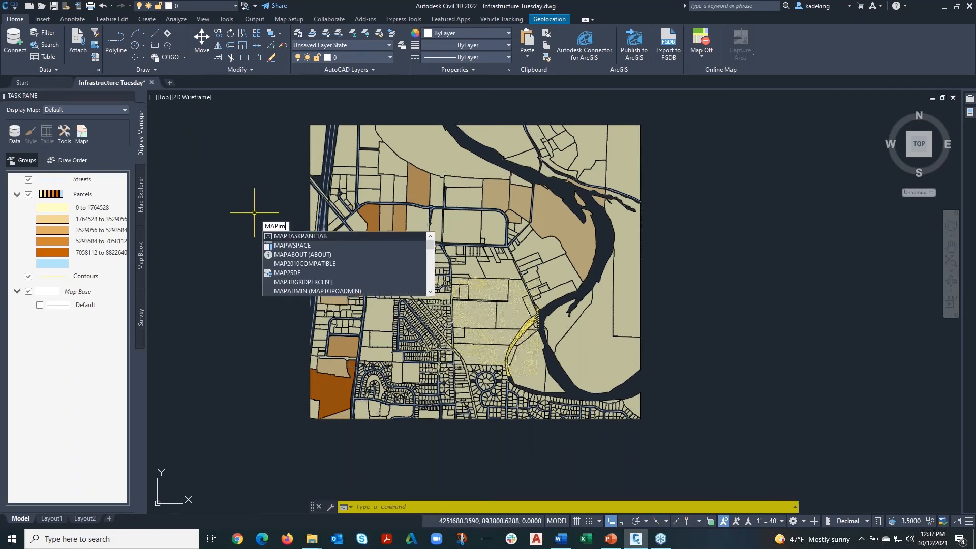
type("PORT")
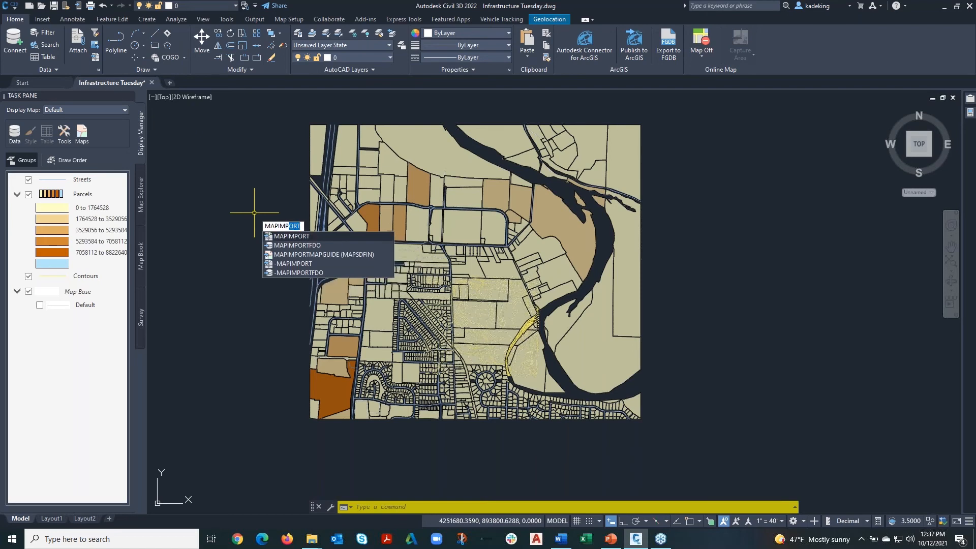
key("Return")
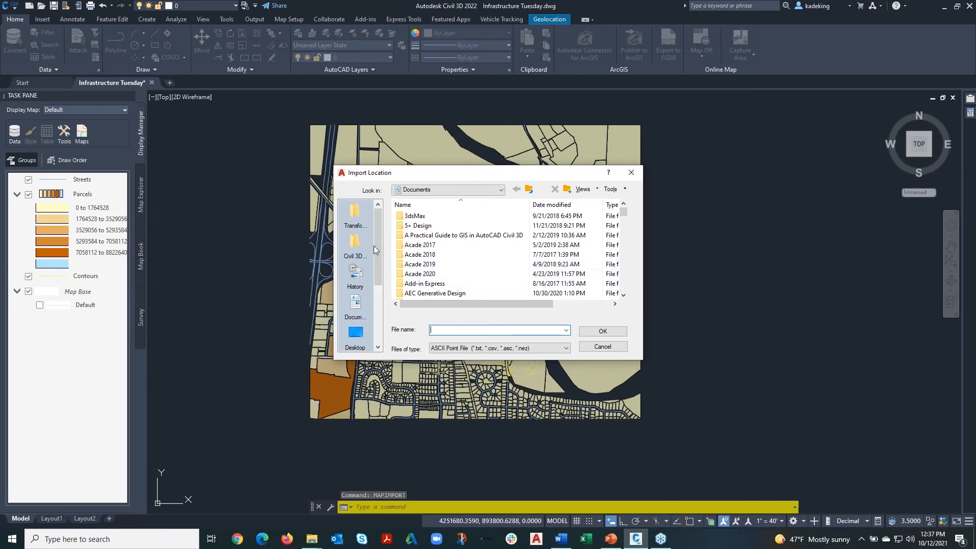
left_click(355, 212)
double_click(414, 216)
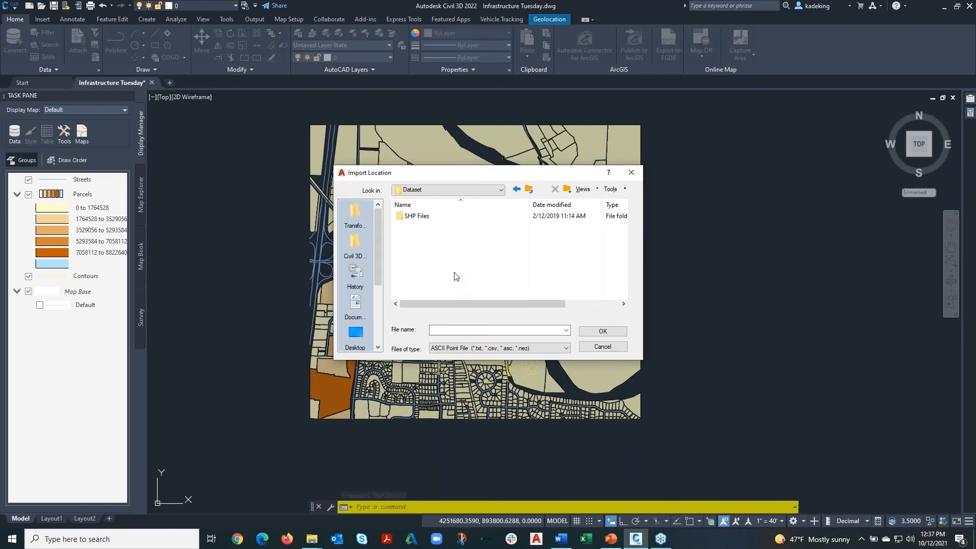
left_click(473, 348)
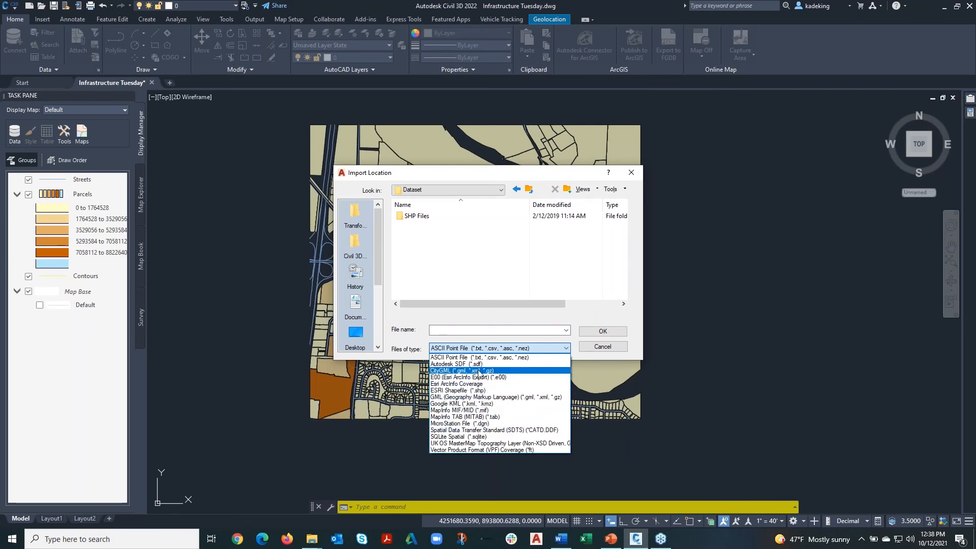
left_click(478, 390)
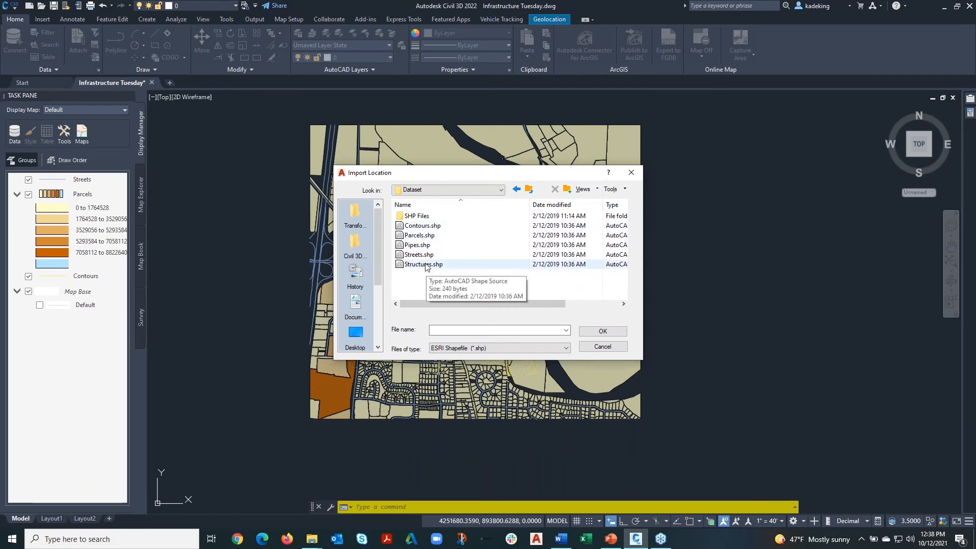
Examine the import properties and spatial filter options for Contours.shp, then cancel the import.
left_click(423, 225)
key("Return")
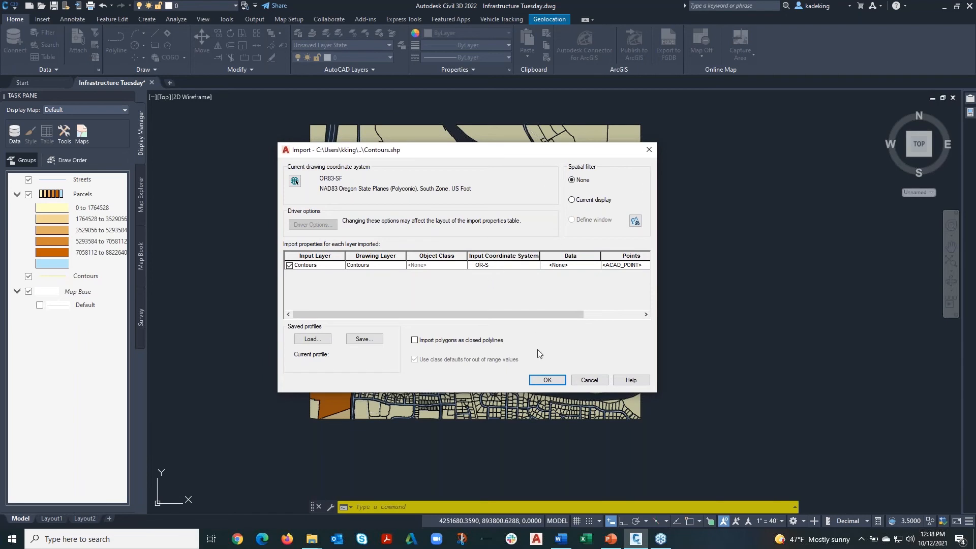
left_click(543, 383)
left_click(589, 380)
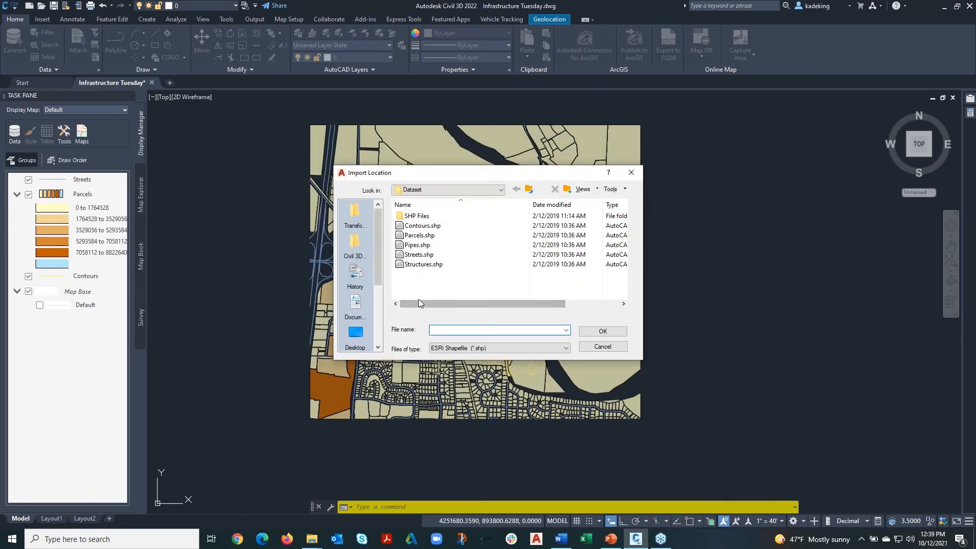
left_click(585, 349)
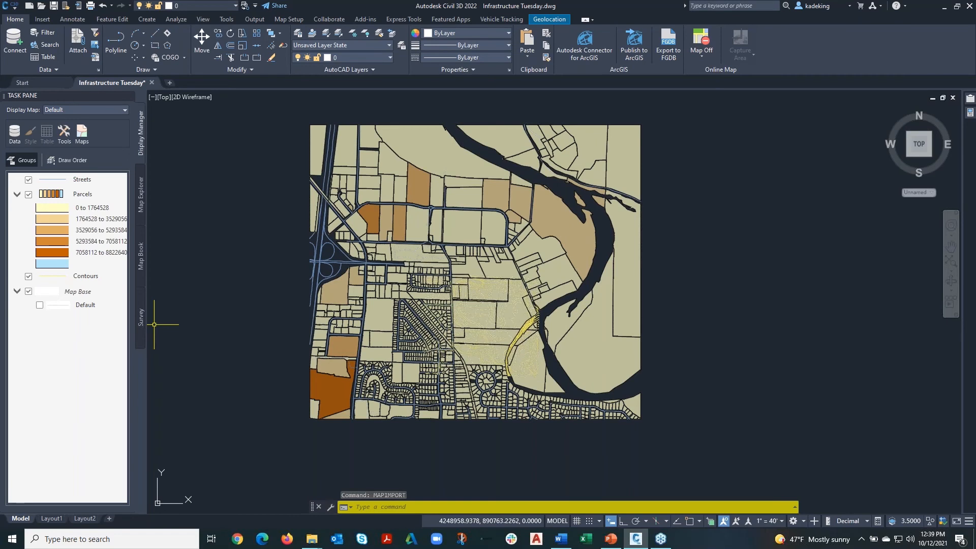
Open the drawing Create C3D Objects.dwg from the Dataset folder.
left_click(41, 5)
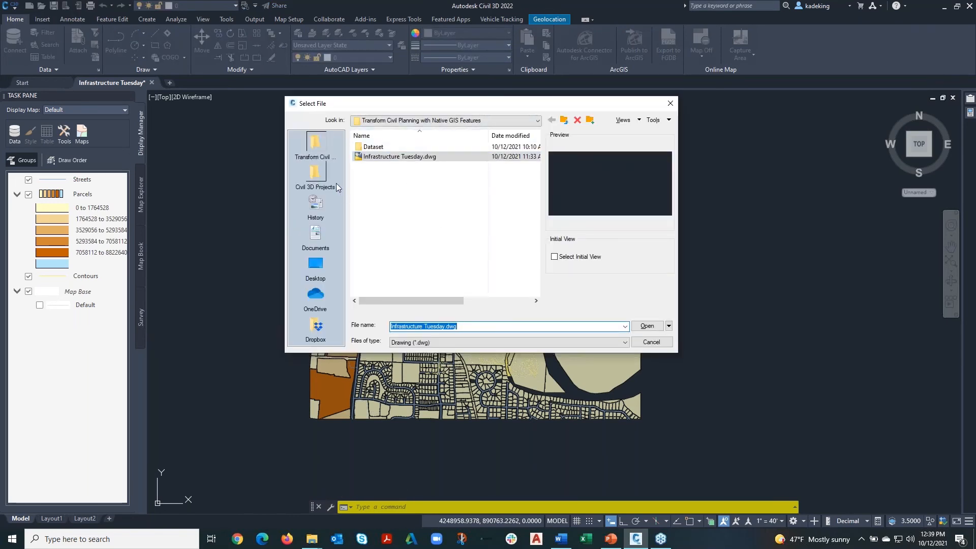
left_click(318, 146)
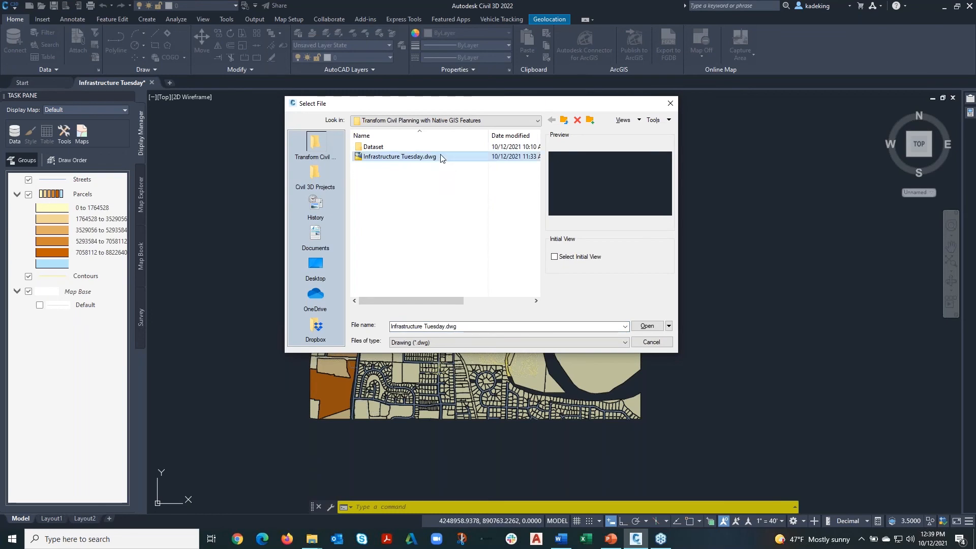
double_click(404, 147)
left_click(417, 169)
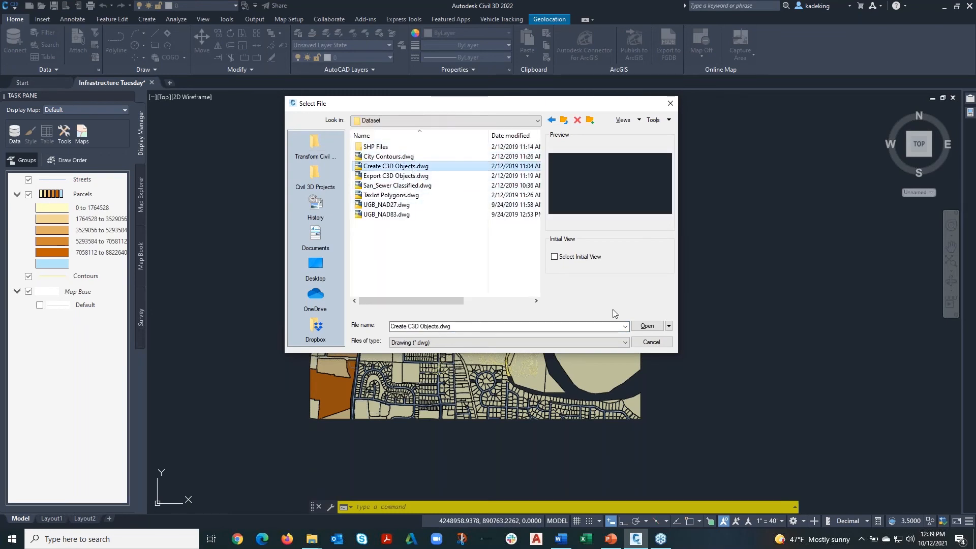
left_click(647, 326)
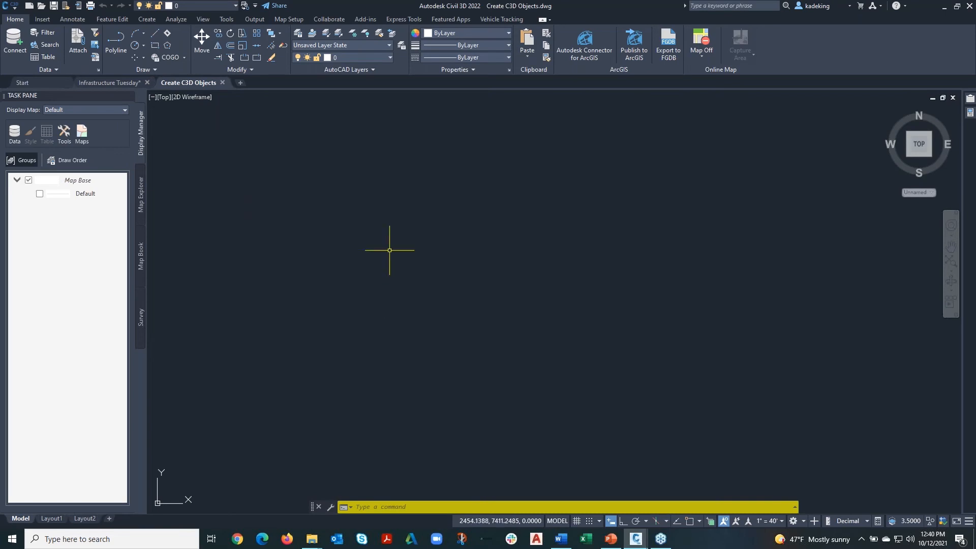
Switch to the Civil 3D workspace and anchor the Properties palette on the right.
left_click(801, 523)
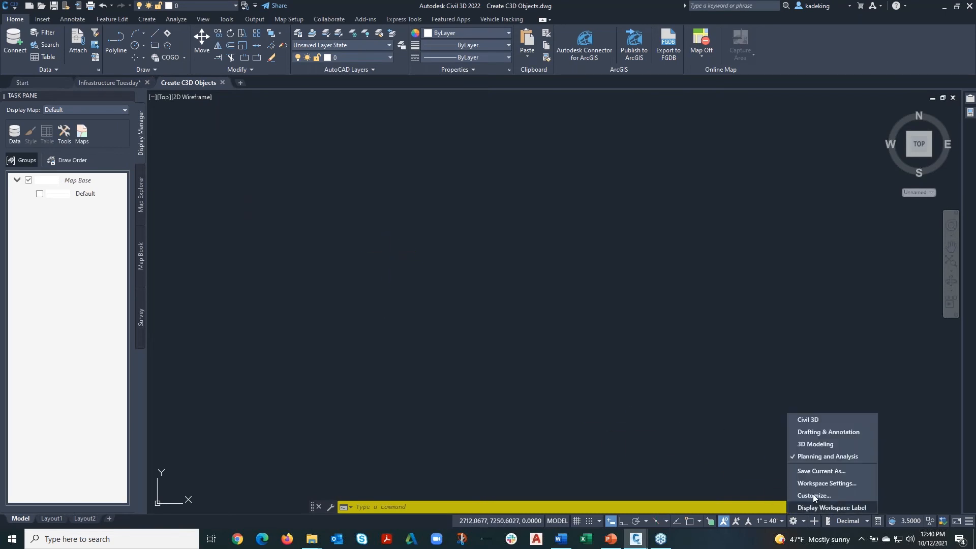
left_click(819, 431)
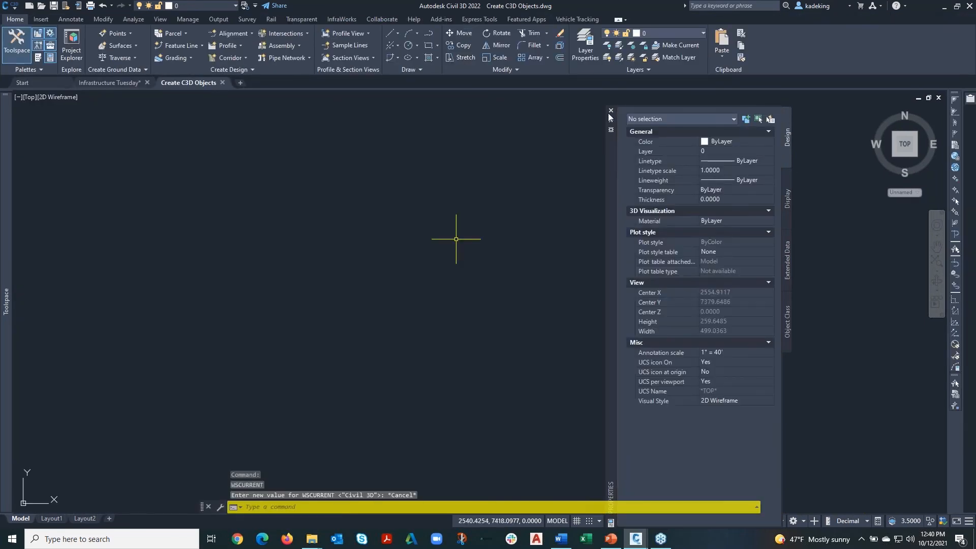
right_click(610, 149)
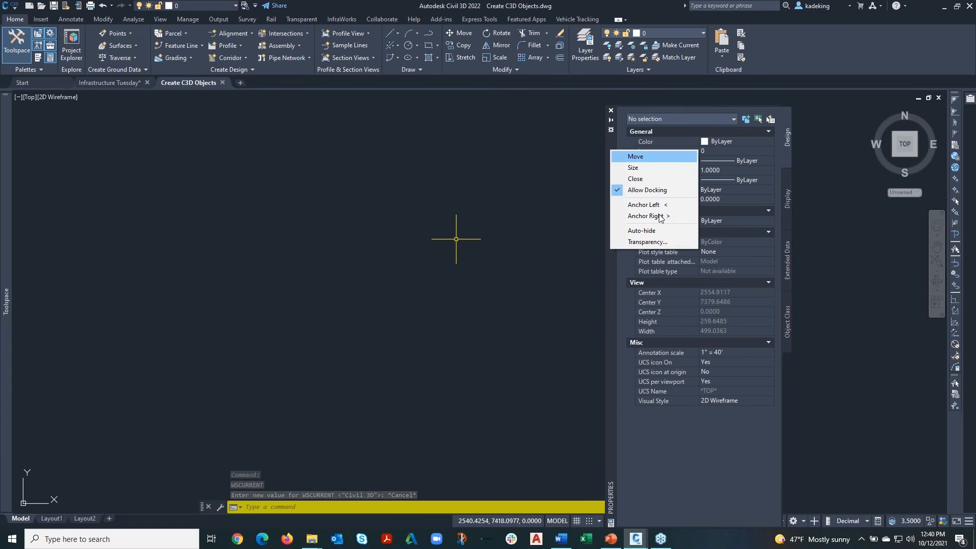
left_click(659, 216)
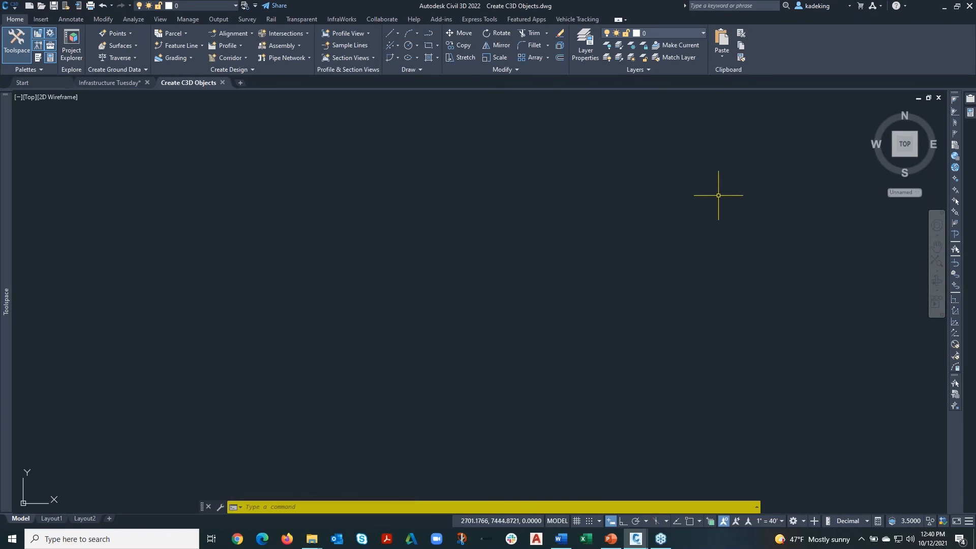
Expand the Toolspace and show the Prospector tree for the Create C3D Objects drawing.
mouse_move(6, 203)
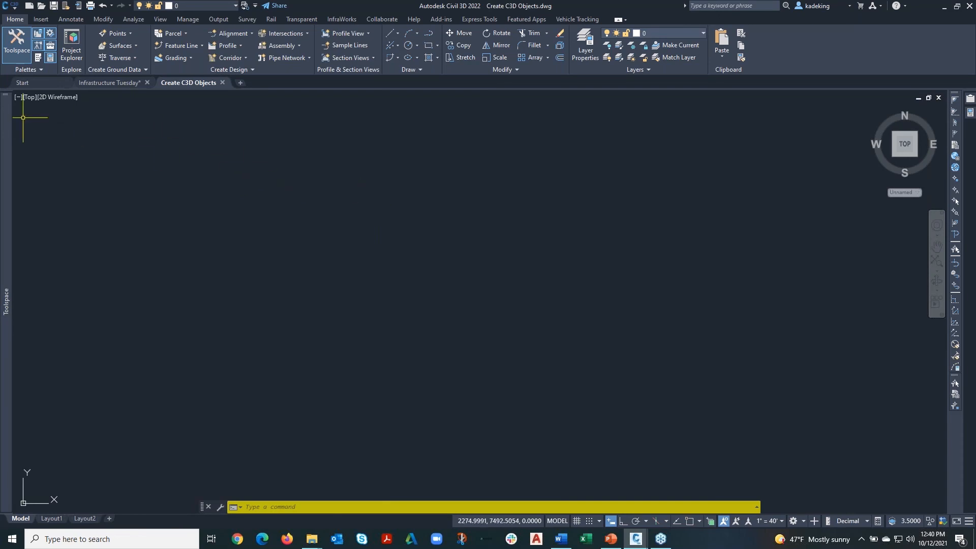
mouse_move(6, 122)
left_click(196, 127)
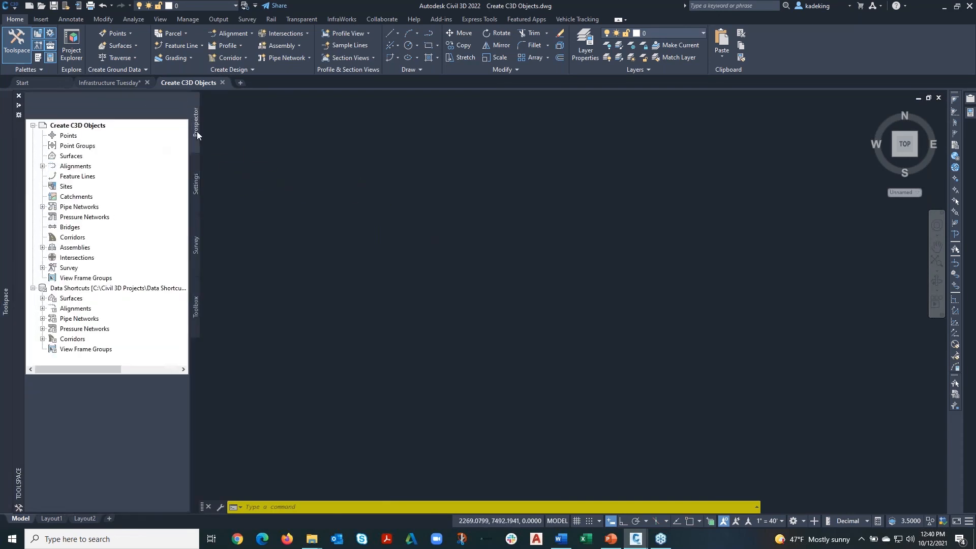
Examine the Surfaces and Pipe Networks collections of the Create C3D Objects drawing in the Prospector tree.
left_click(71, 156)
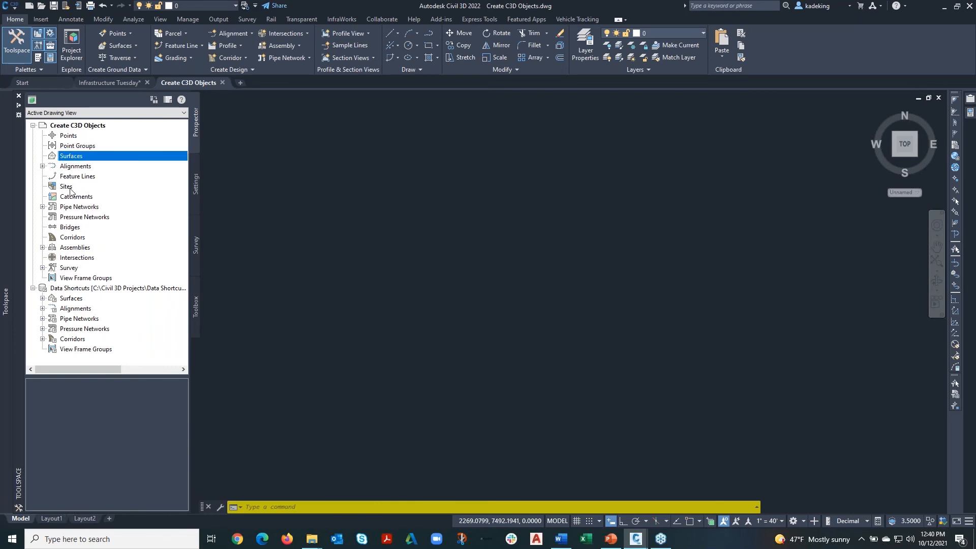
left_click(43, 207)
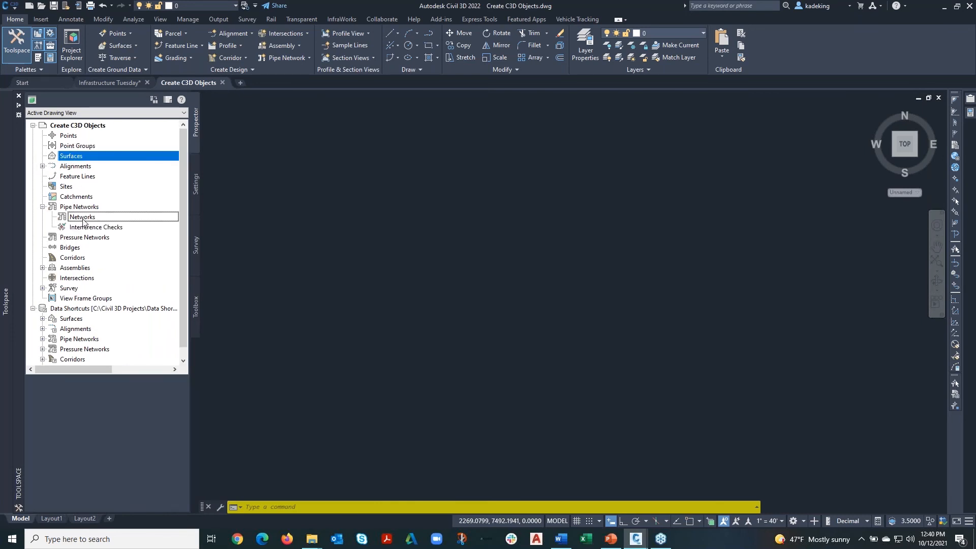
left_click(82, 218)
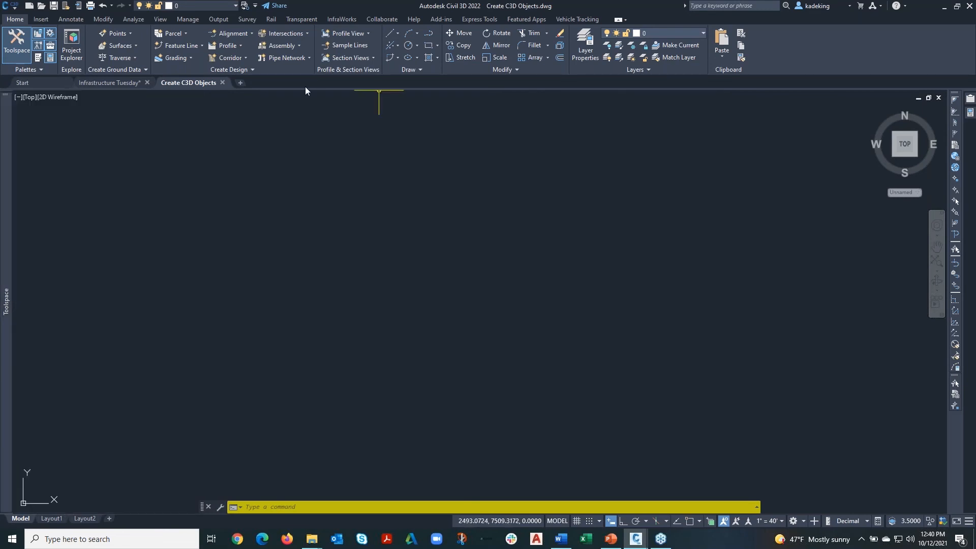
Start creating a surface from GIS data and name the surface EG.
left_click(145, 70)
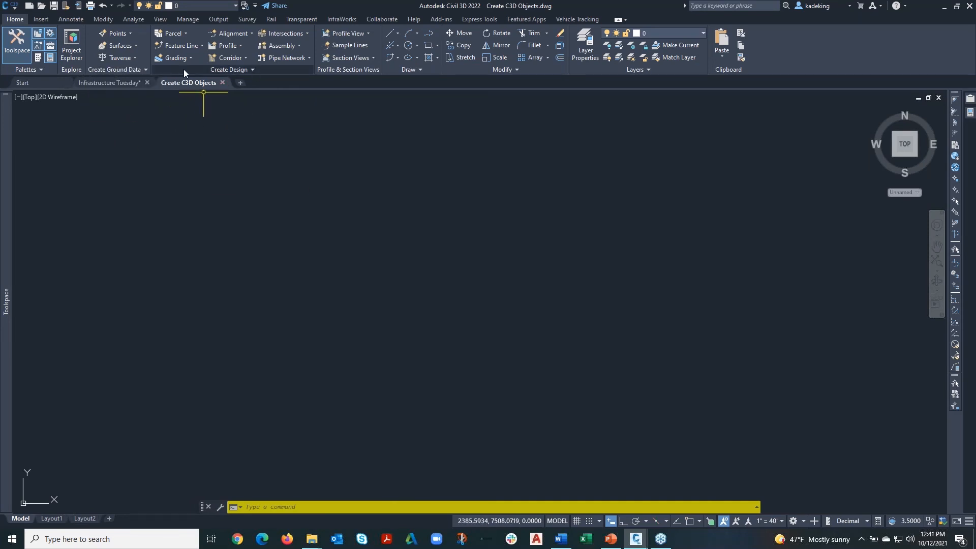
left_click(133, 46)
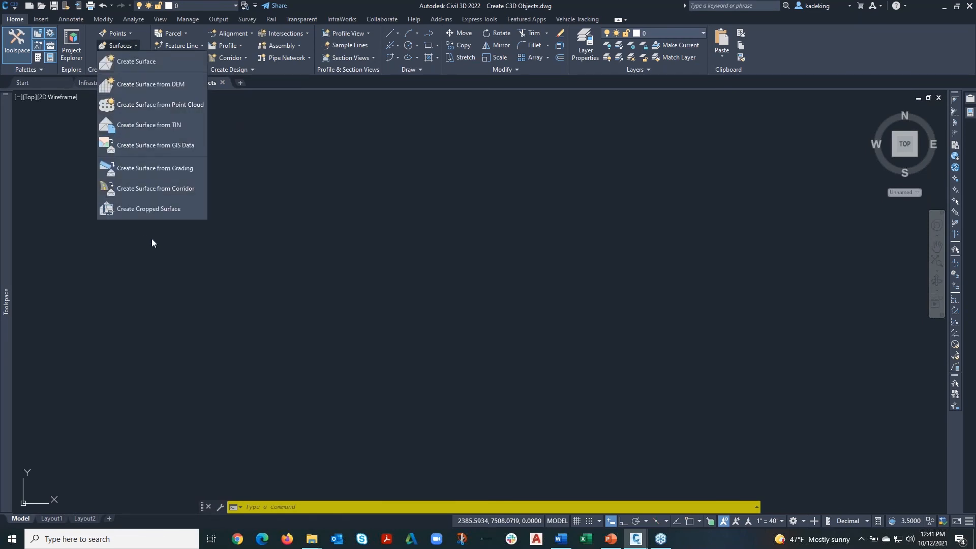
left_click(186, 147)
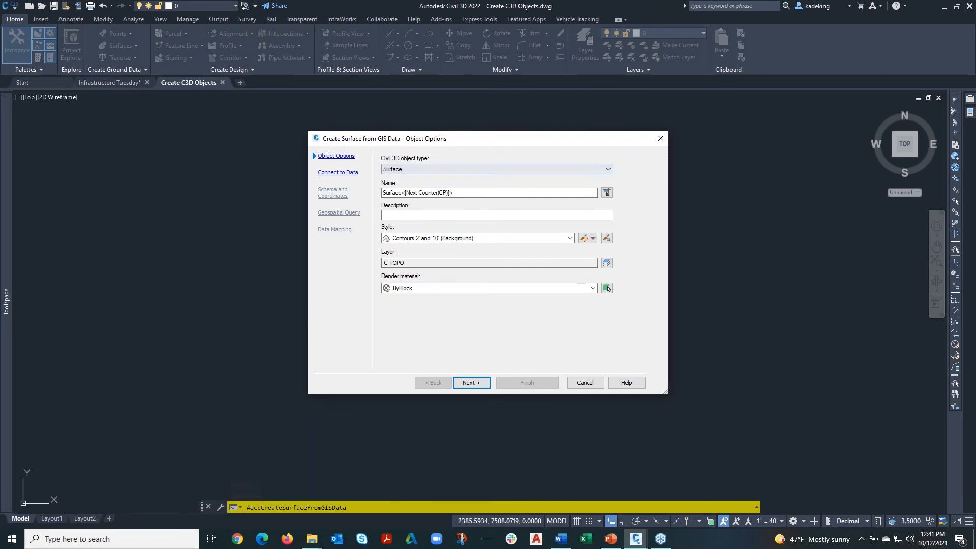
left_click(508, 195)
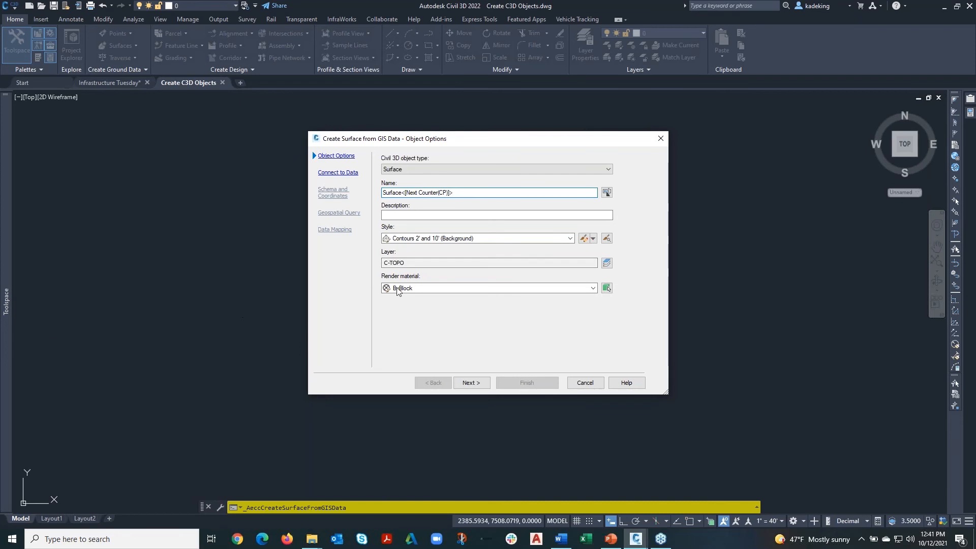
left_click_drag(460, 192, 352, 196)
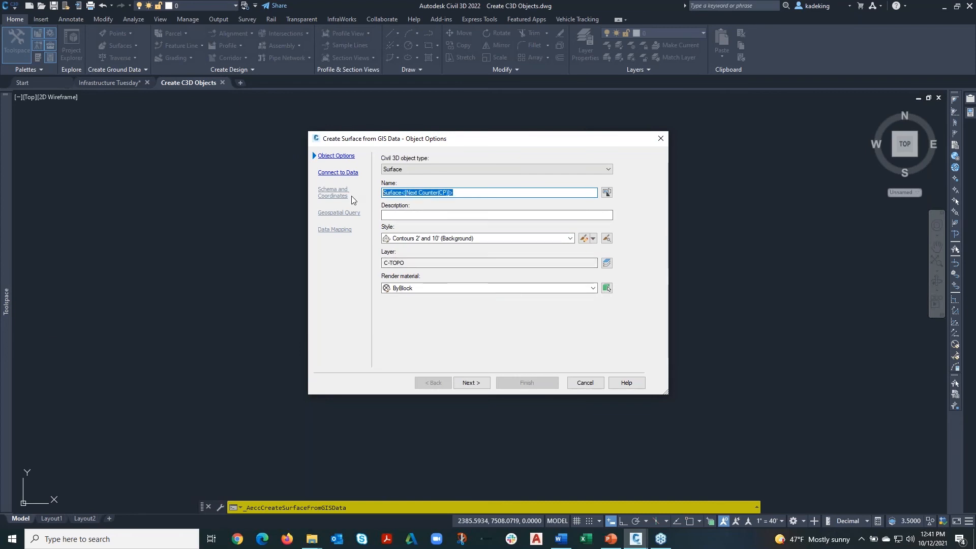
type("EG")
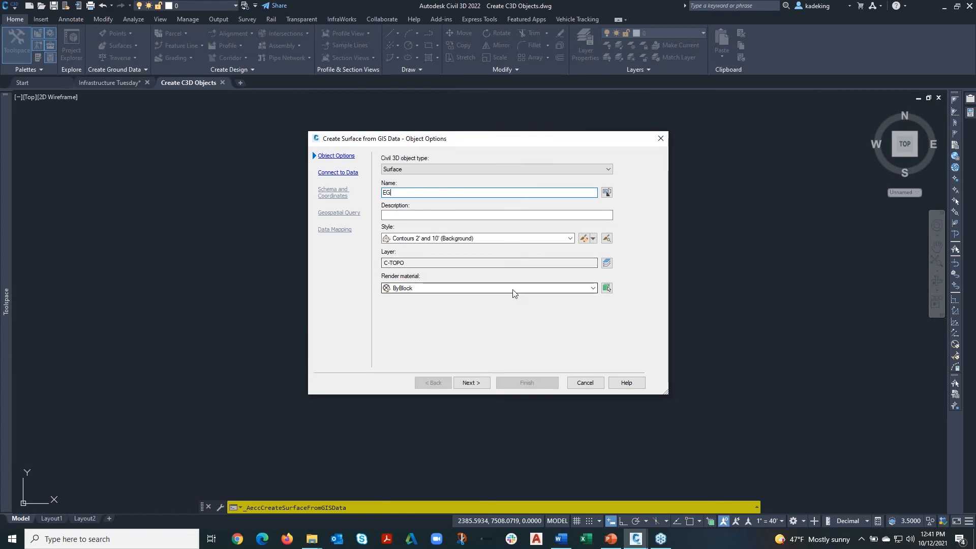
Set the data source type to SHP and connect to Contours.shp from the Dataset folder.
left_click(339, 173)
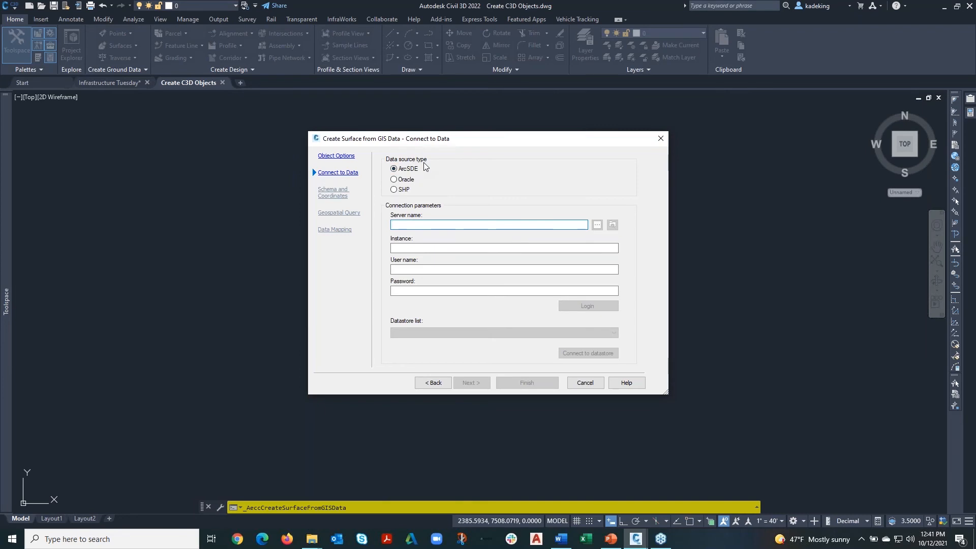
left_click(405, 191)
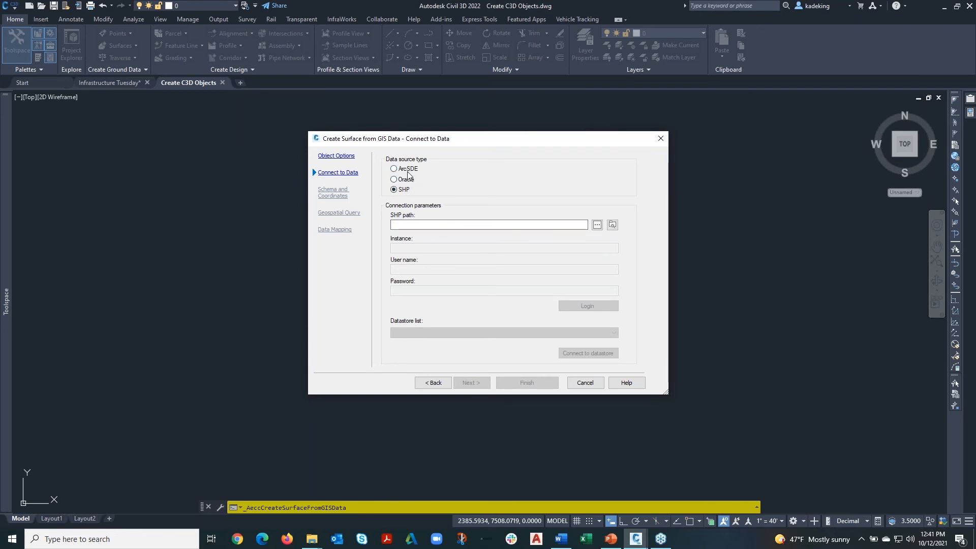
left_click(597, 225)
double_click(473, 242)
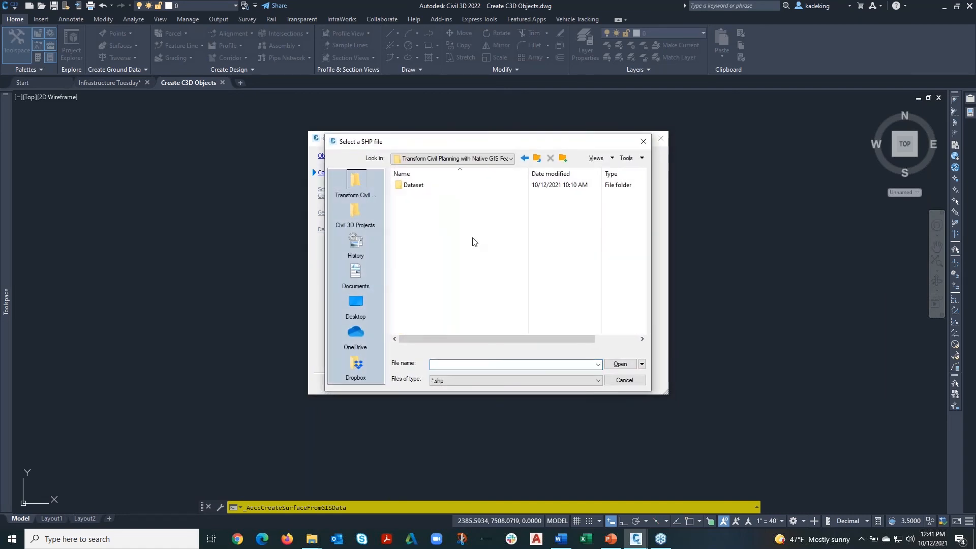
double_click(419, 186)
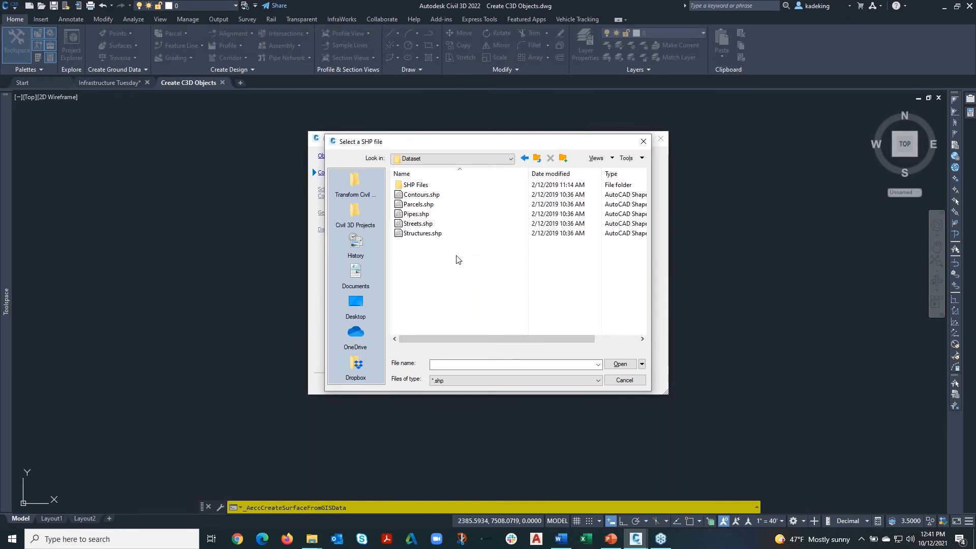
left_click(463, 195)
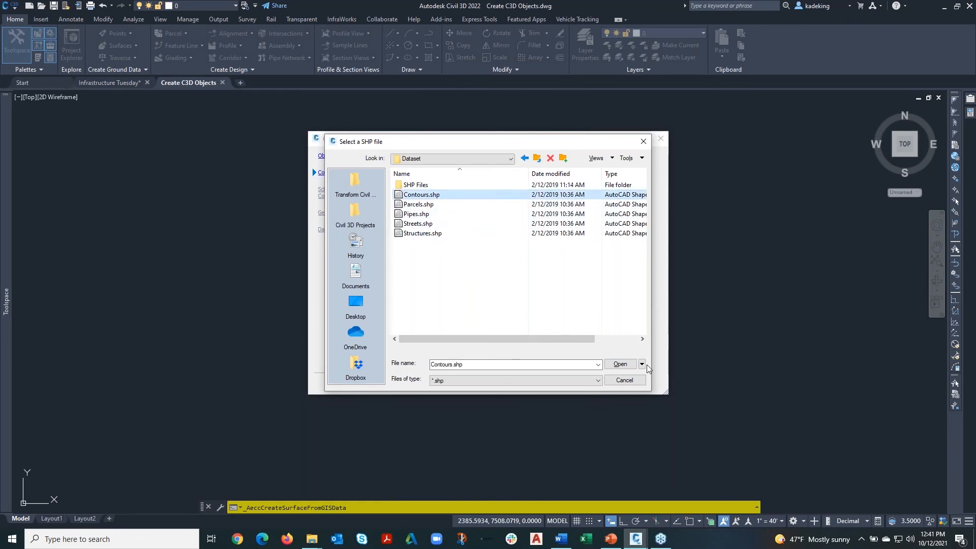
left_click(621, 364)
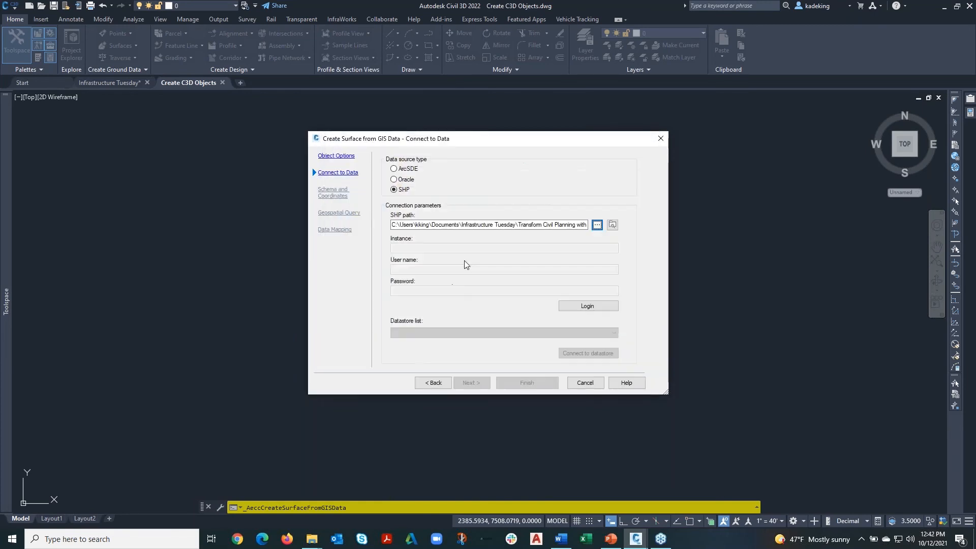
left_click(587, 307)
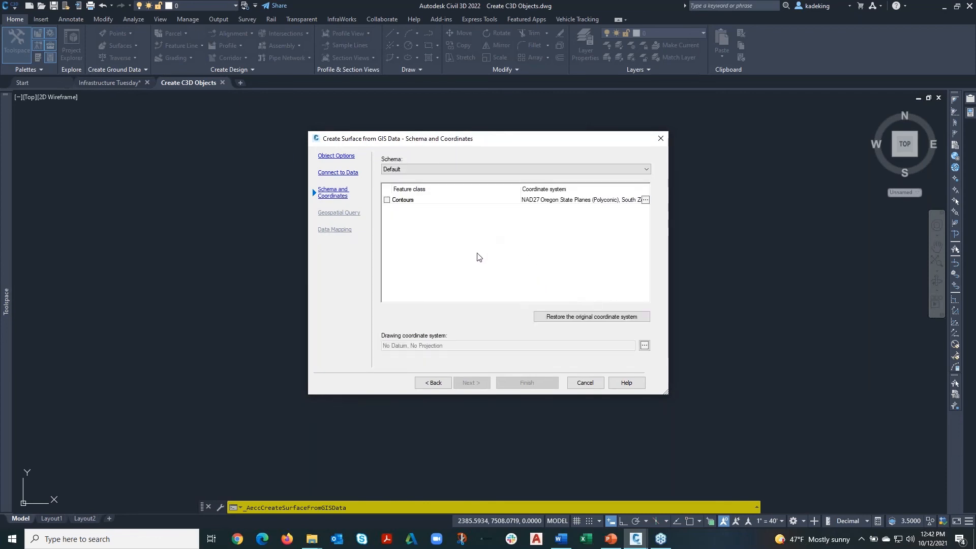
Include the Contours feature class in the surface and review the geospatial query's area-of-interest options.
left_click(386, 200)
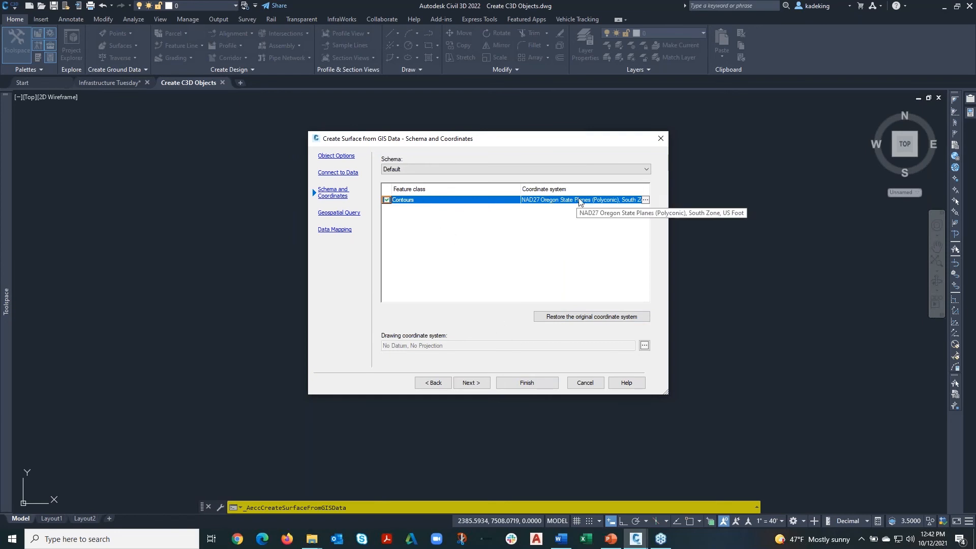
left_click(477, 387)
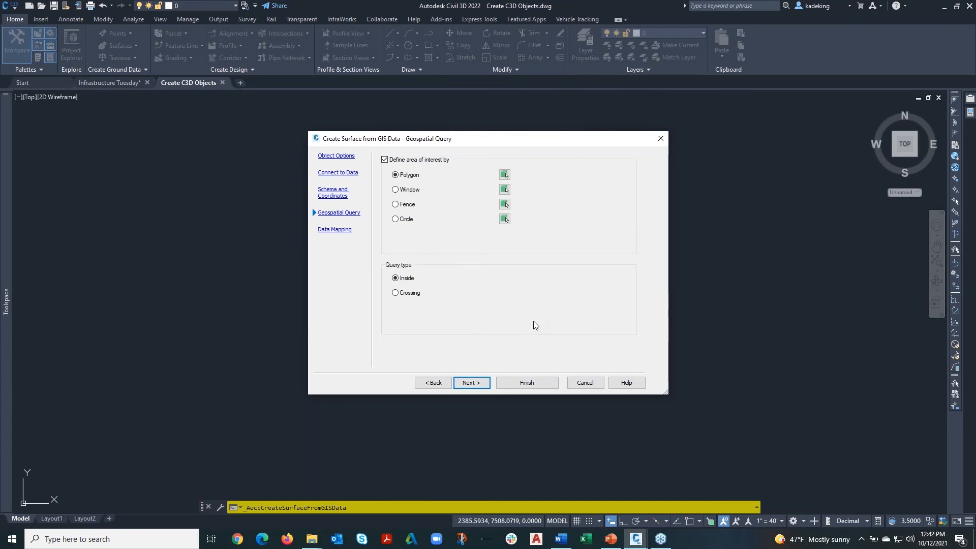
left_click(473, 383)
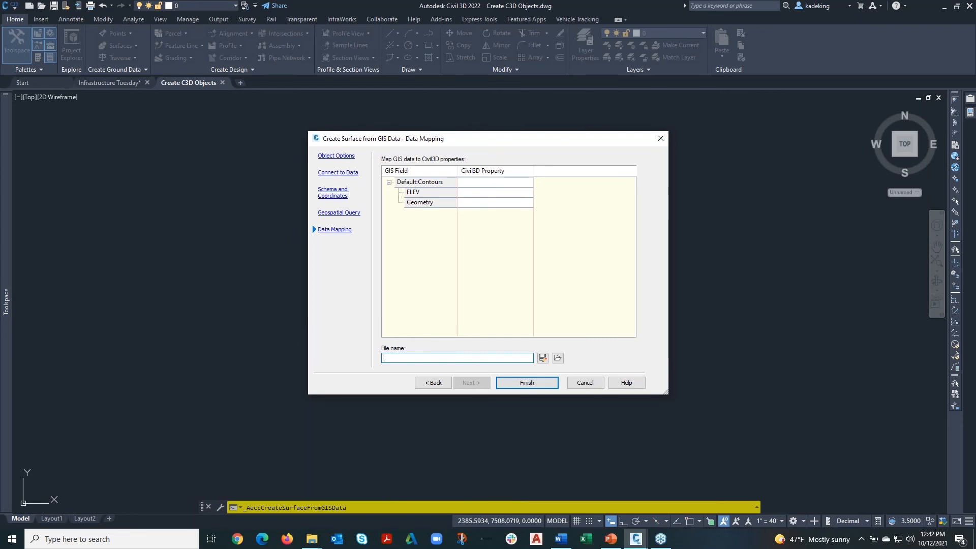
left_click(339, 212)
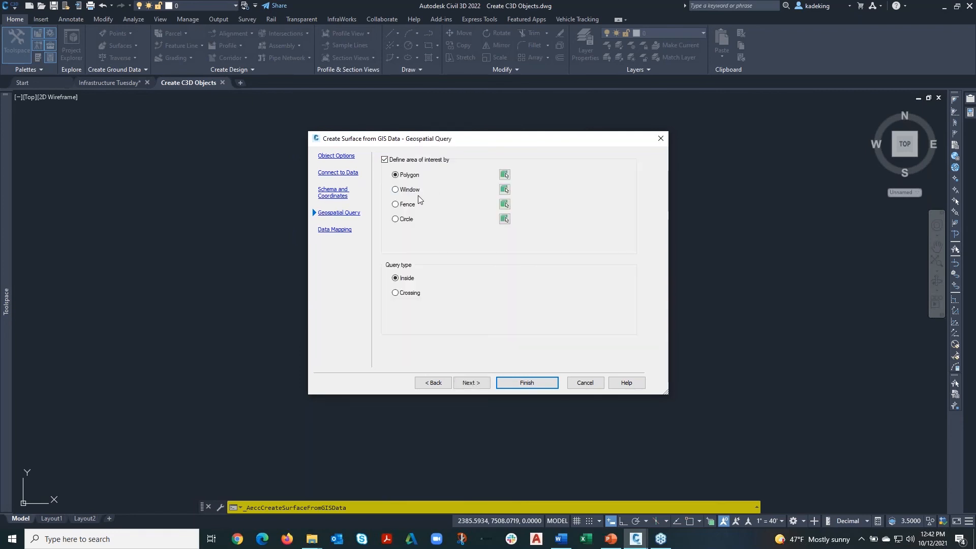
left_click(340, 229)
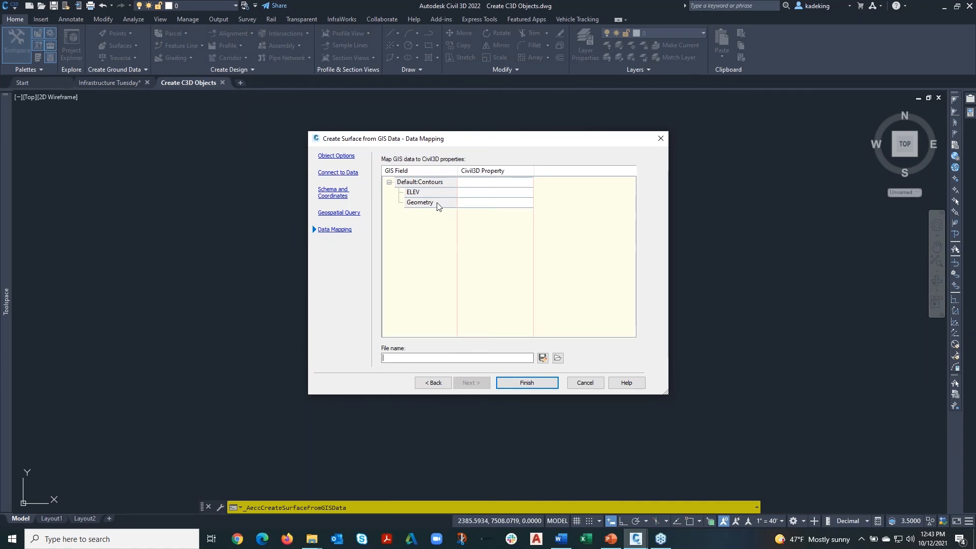
Map the ELEV field to the Elevation property, create the surface, and dismiss the event log.
left_click(499, 192)
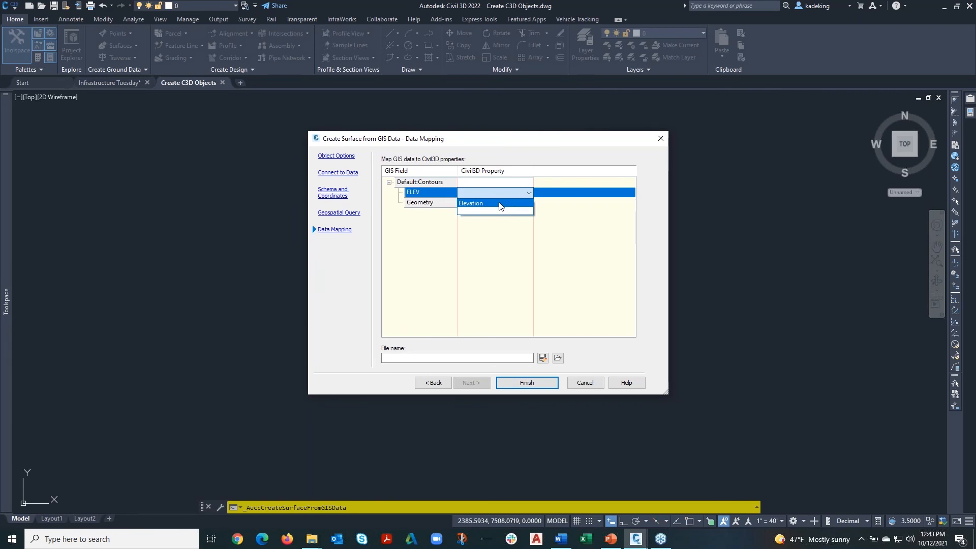
left_click(500, 203)
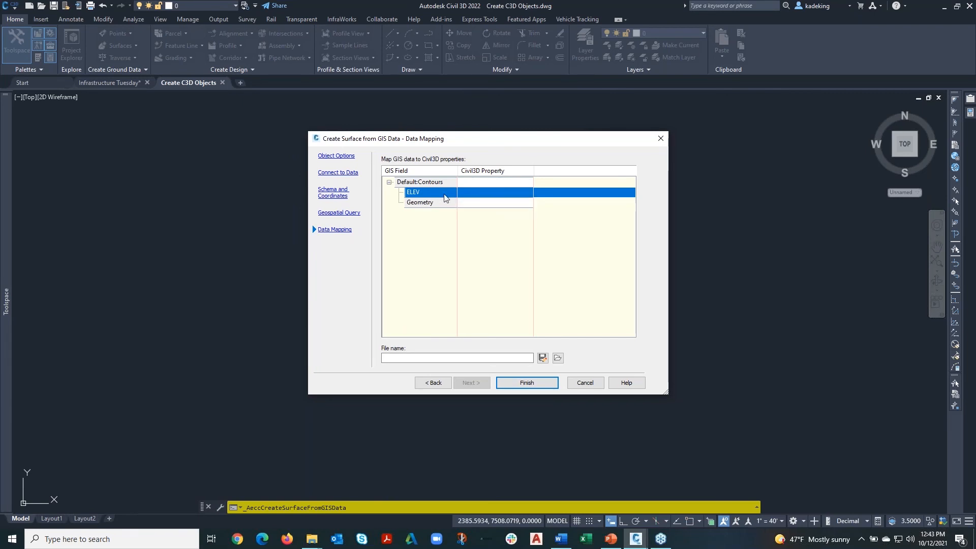
left_click(505, 198)
left_click(497, 204)
left_click(543, 385)
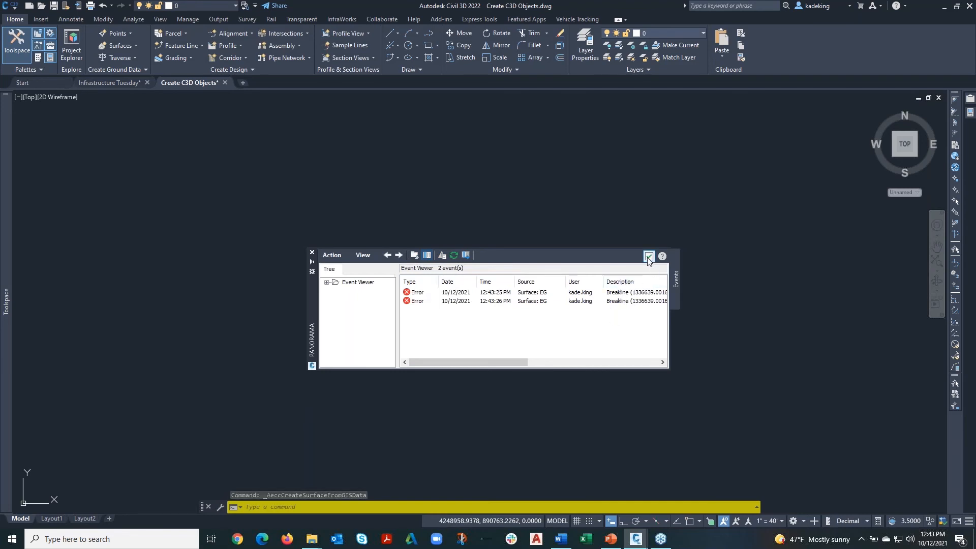
left_click(648, 258)
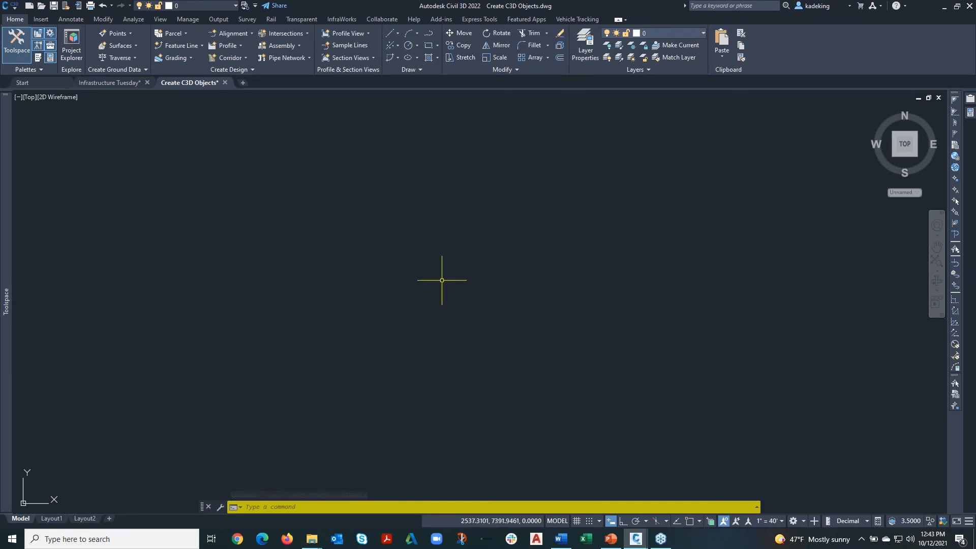
Examine the whole EG surface in the drawing and its definition data in the Prospector tree.
middle_click(401, 271)
middle_click(402, 271)
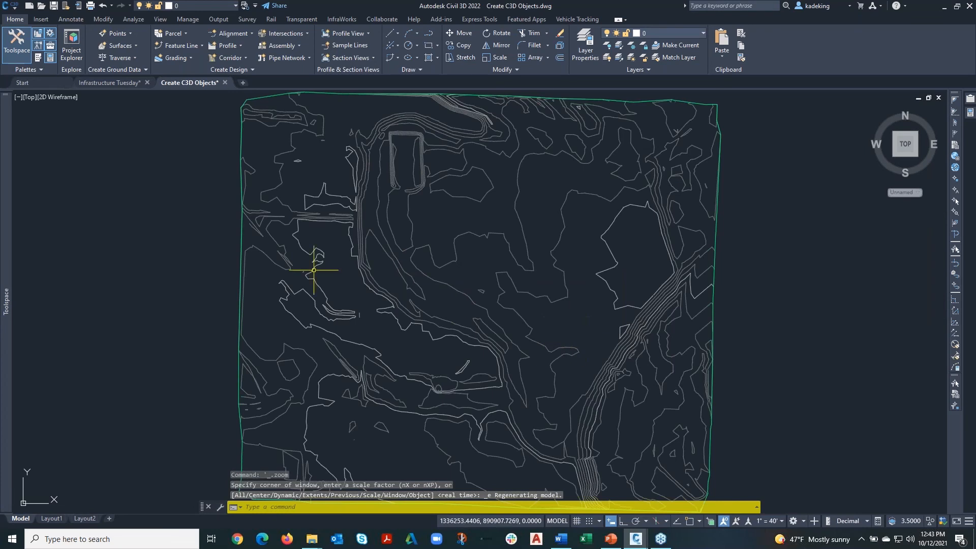
mouse_move(4, 209)
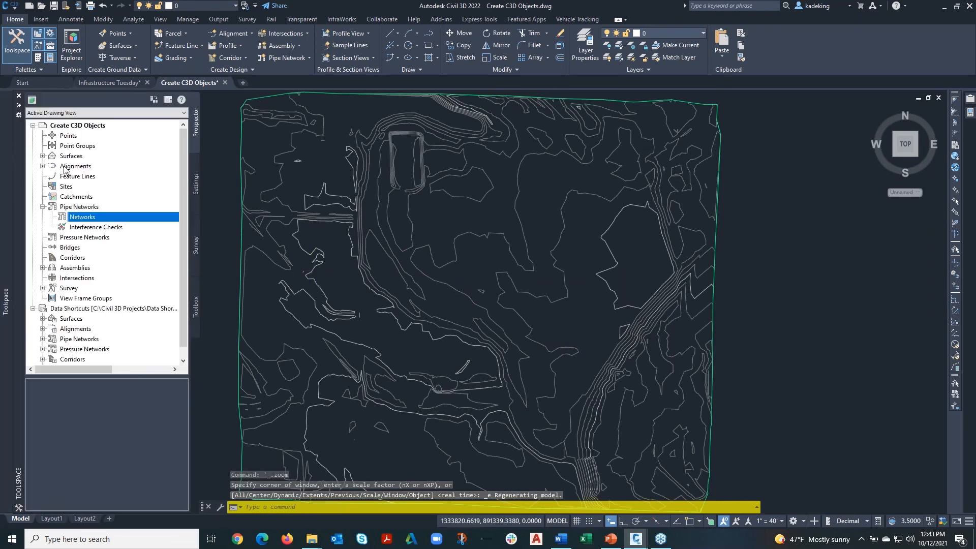
left_click(42, 156)
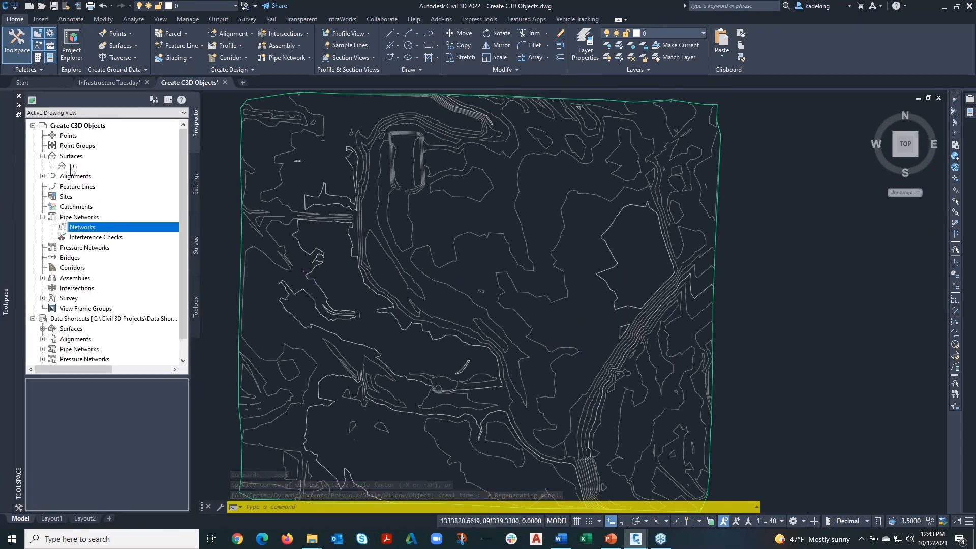
left_click(52, 166)
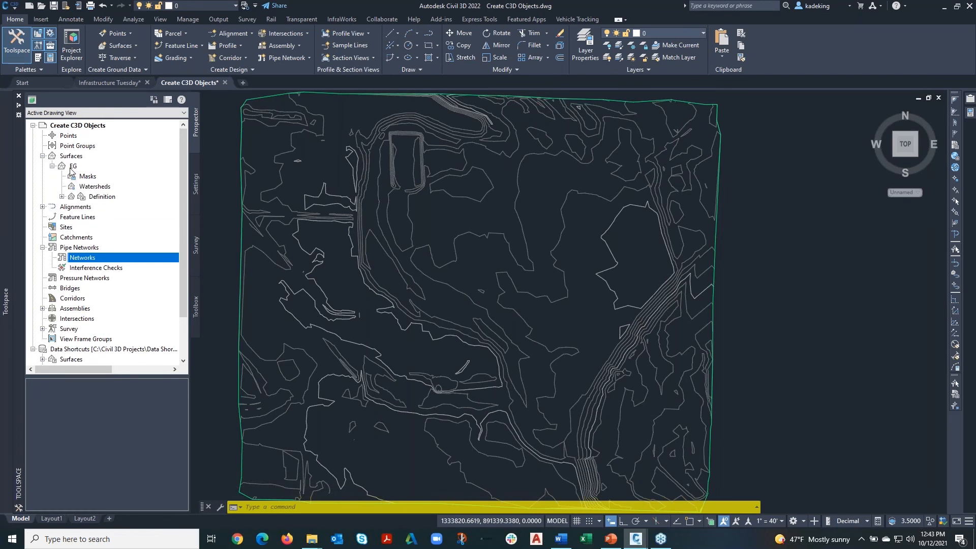
left_click(62, 197)
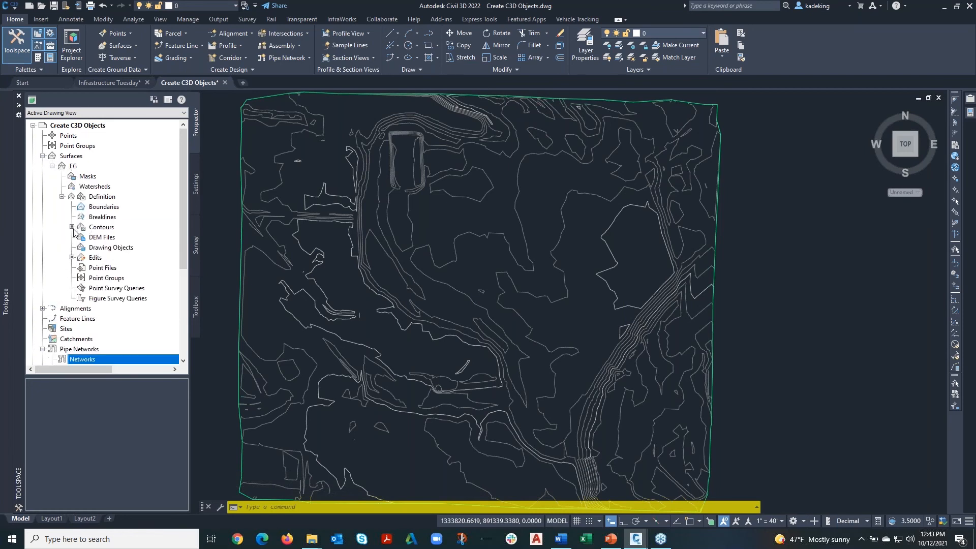
left_click(96, 258)
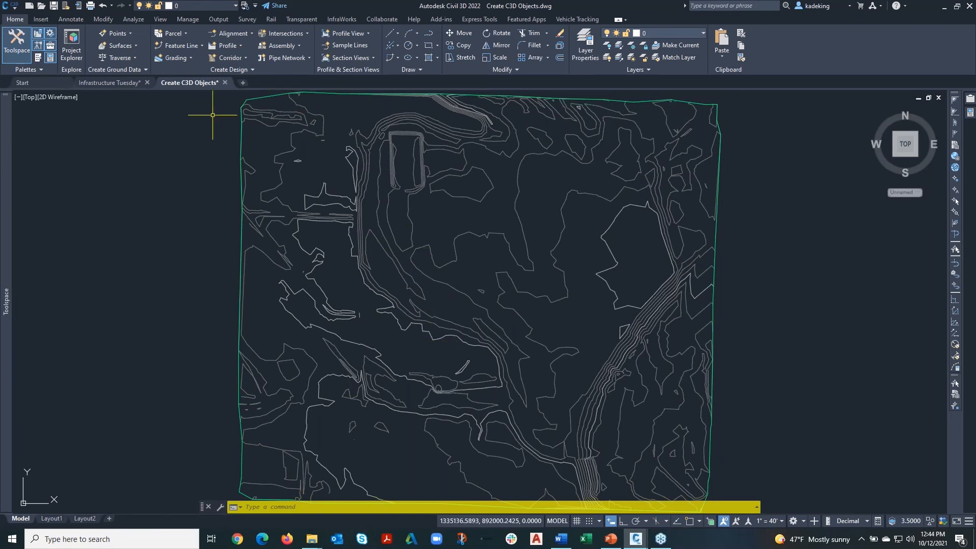
Start a GIS data import for pipe networks and connect to Pipes.shp from the Dataset folder.
left_click(40, 19)
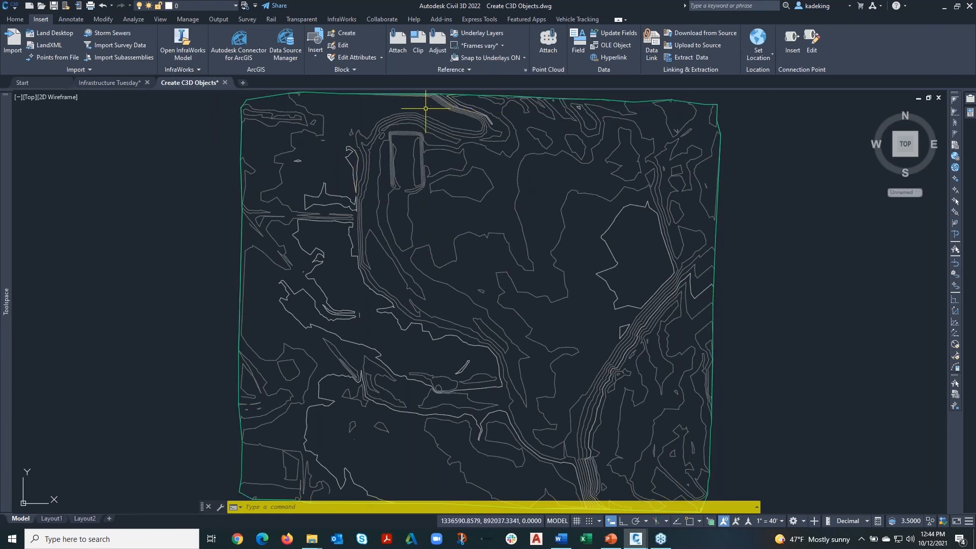
left_click(80, 69)
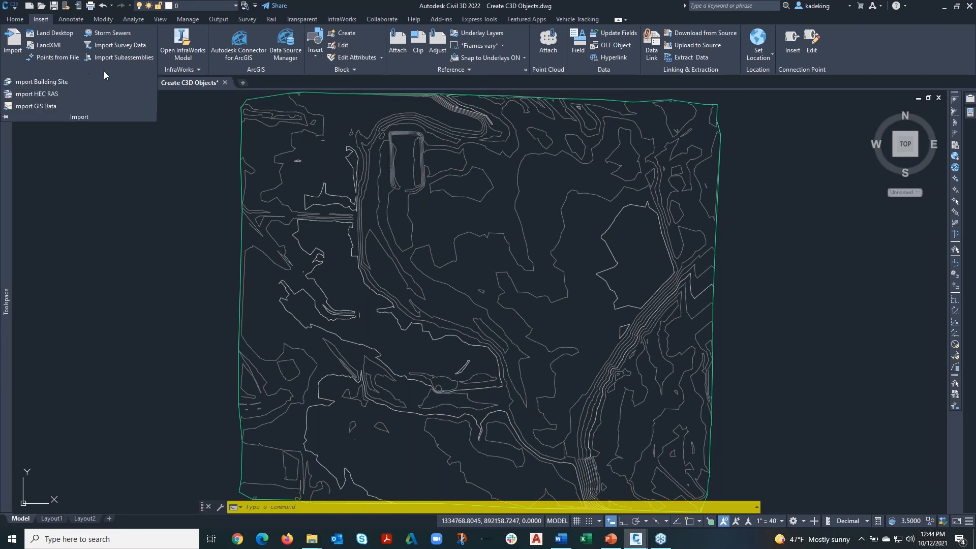
left_click(47, 108)
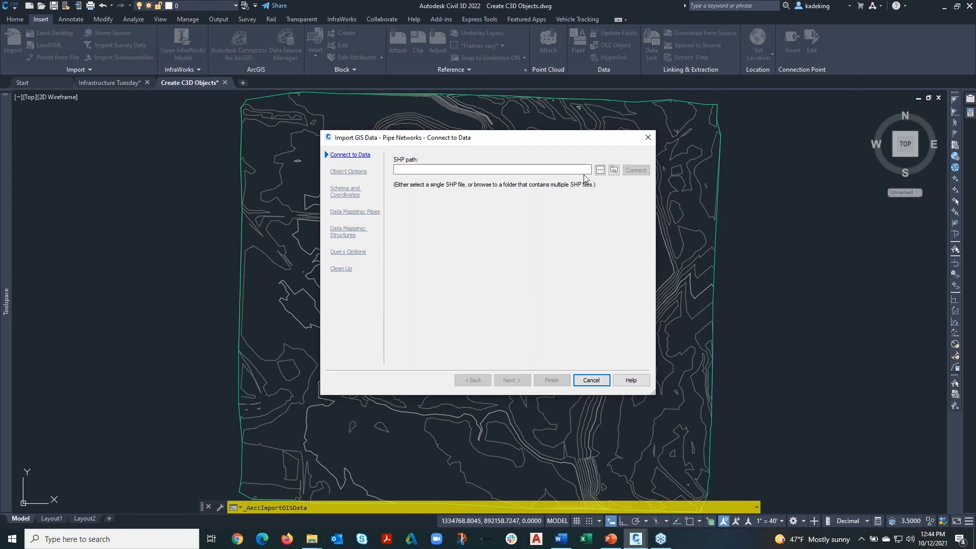
left_click(600, 170)
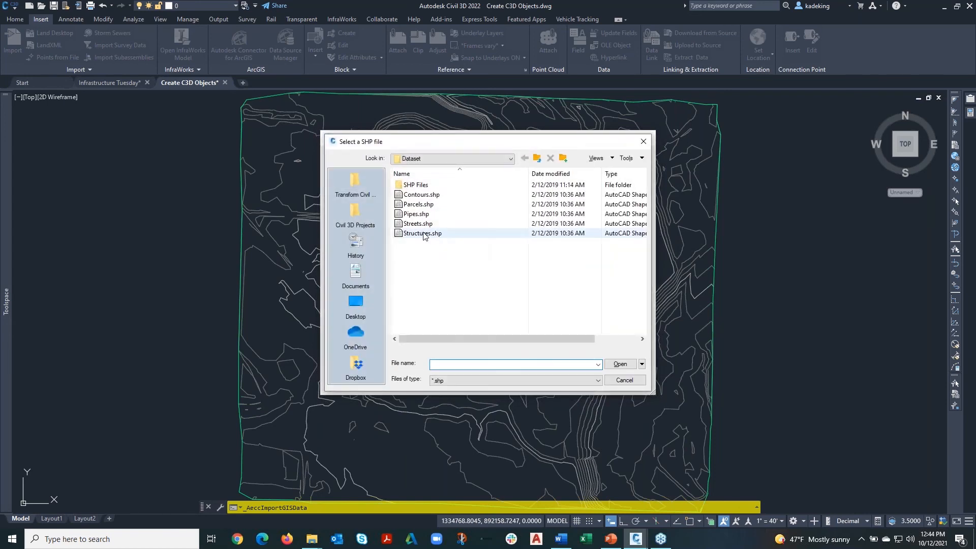
left_click(417, 216)
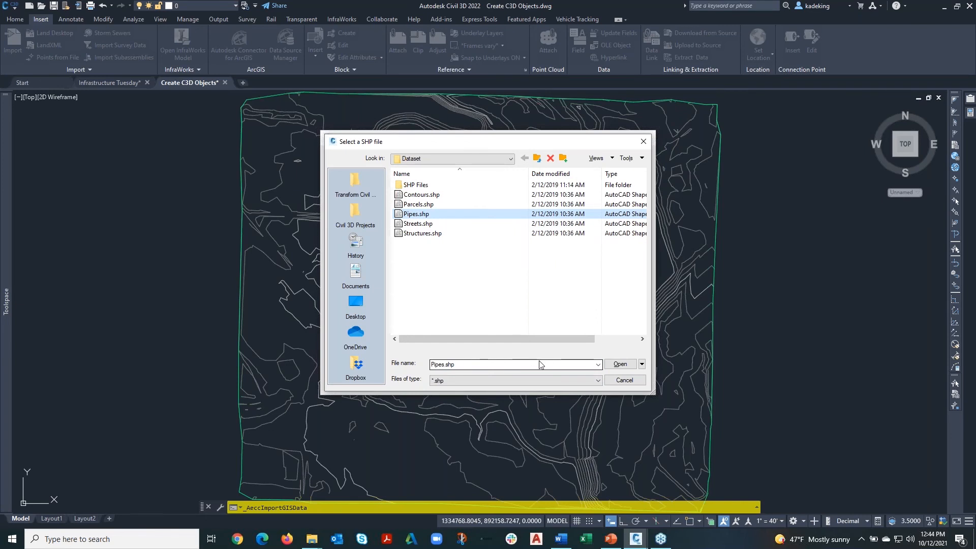
left_click(620, 364)
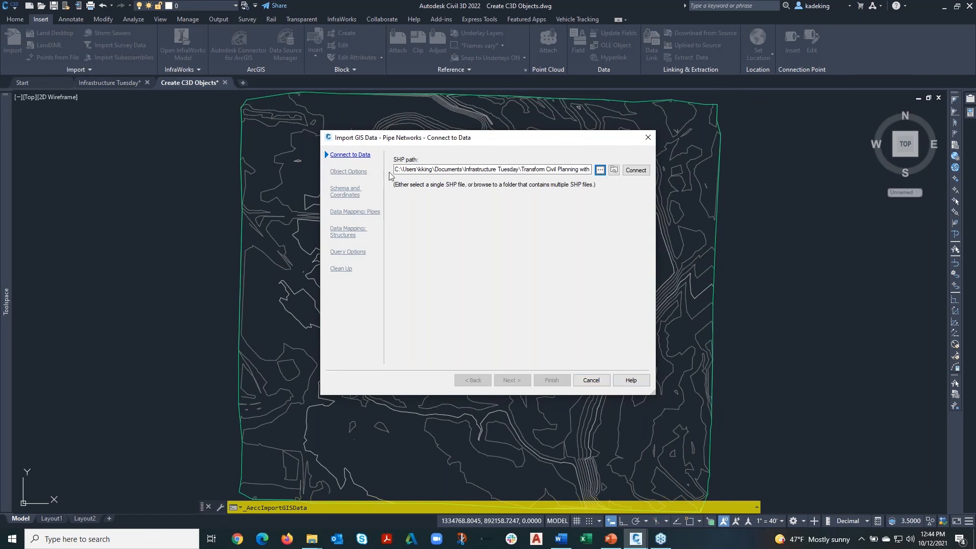
left_click(634, 170)
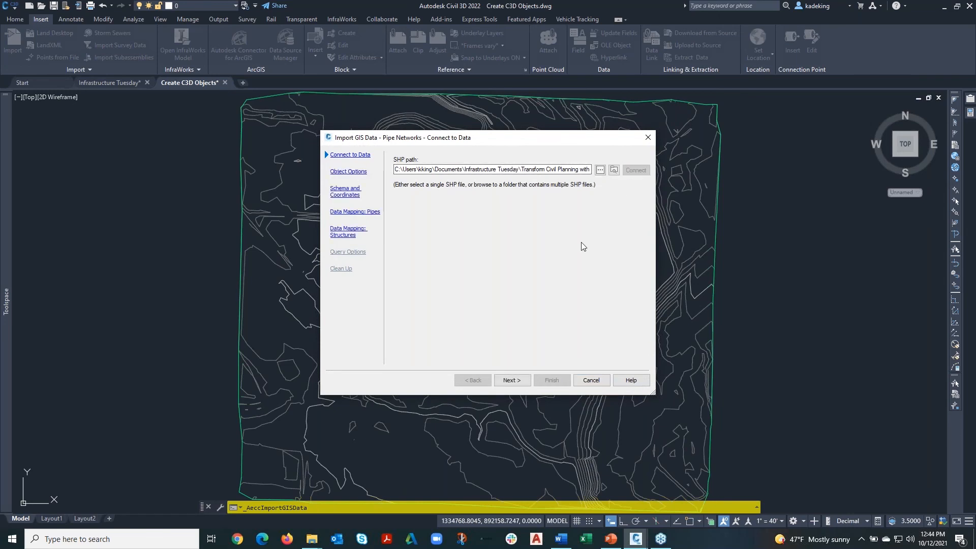
Name the pipe network Sanitary Sewer, assign the Sanitary Sewer parts list, and reference the EG surface.
left_click(348, 172)
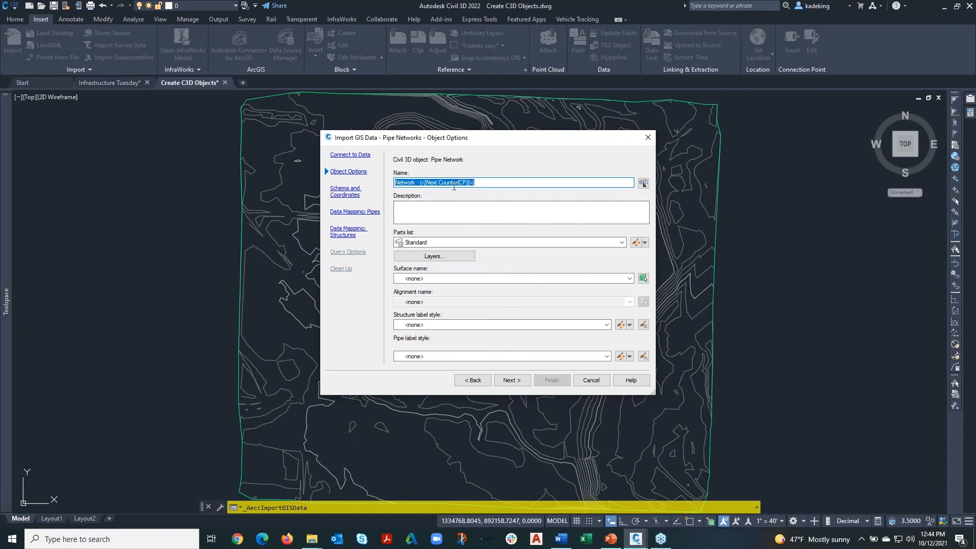
type("Sanitary Sewer")
left_click(440, 243)
left_click(434, 253)
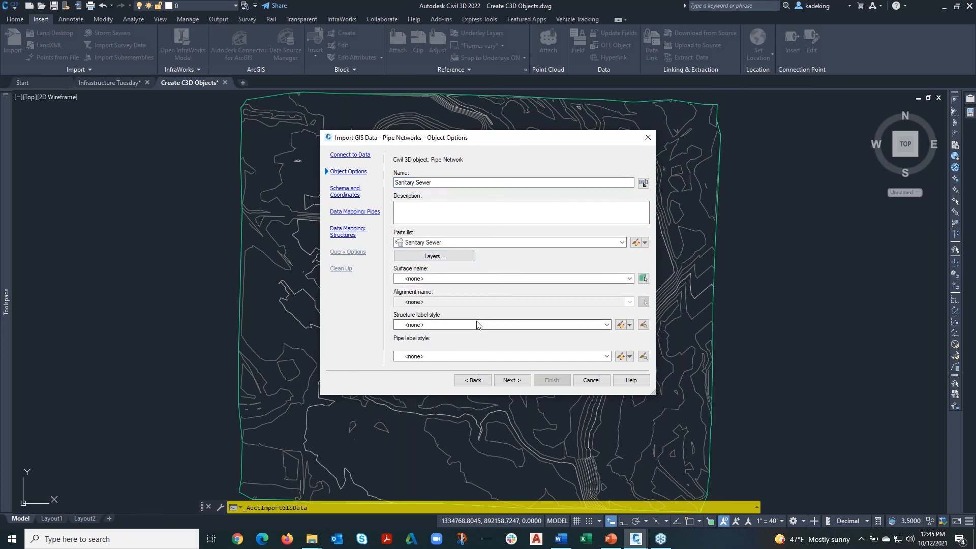
left_click(442, 278)
left_click(422, 298)
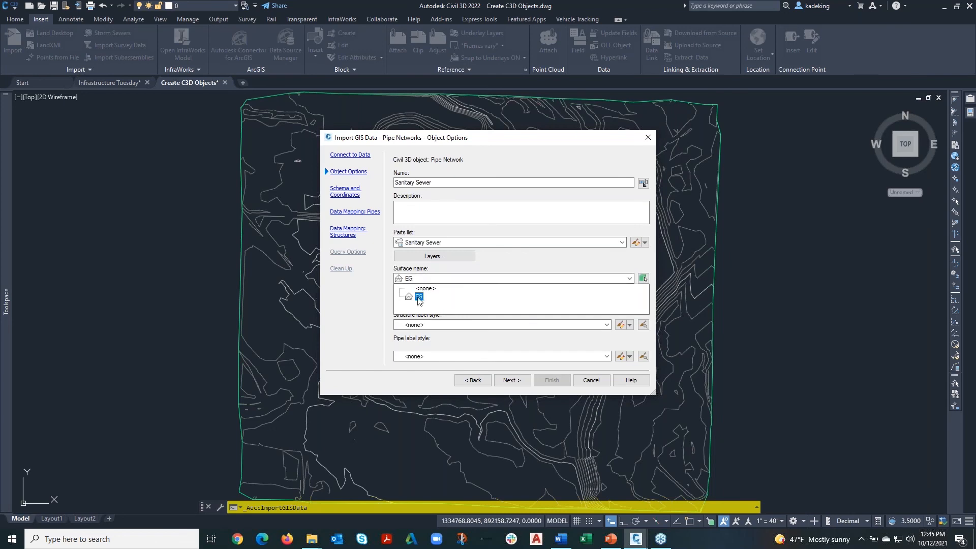
Set the structure label style to Data with Connected Pipes (Sanitary) and the pipe label style to Profile_Length Description and Slope.
left_click(463, 325)
left_click(457, 352)
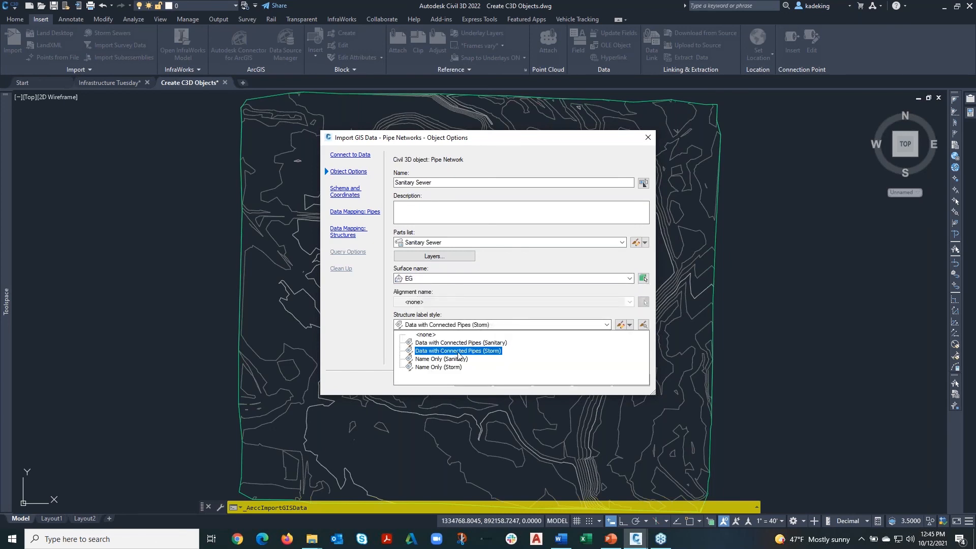
left_click(478, 343)
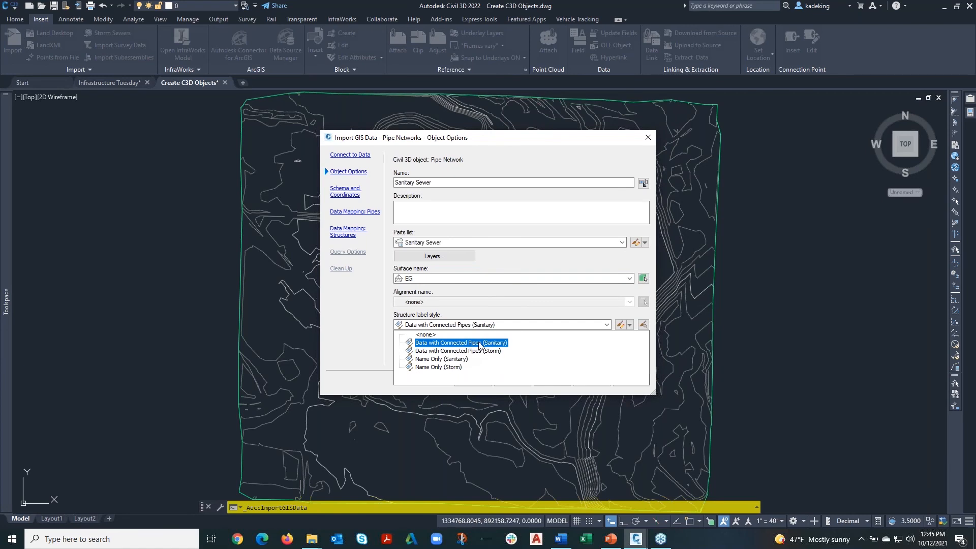
left_click(480, 343)
left_click(433, 357)
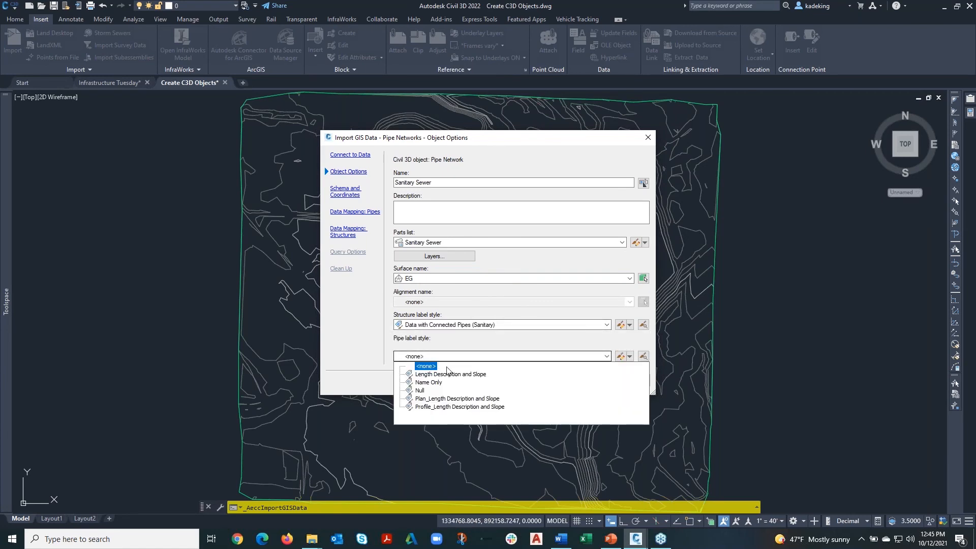
left_click(478, 407)
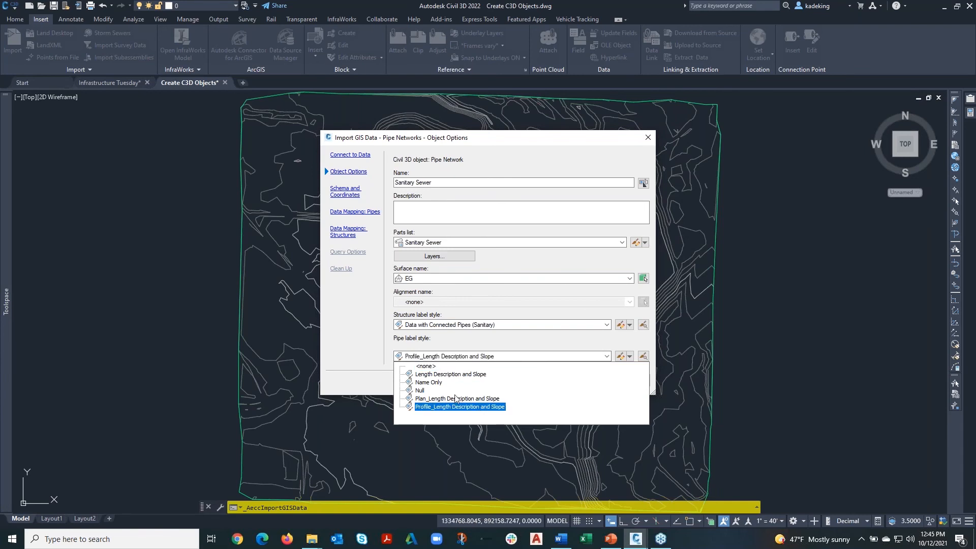
left_click(510, 381)
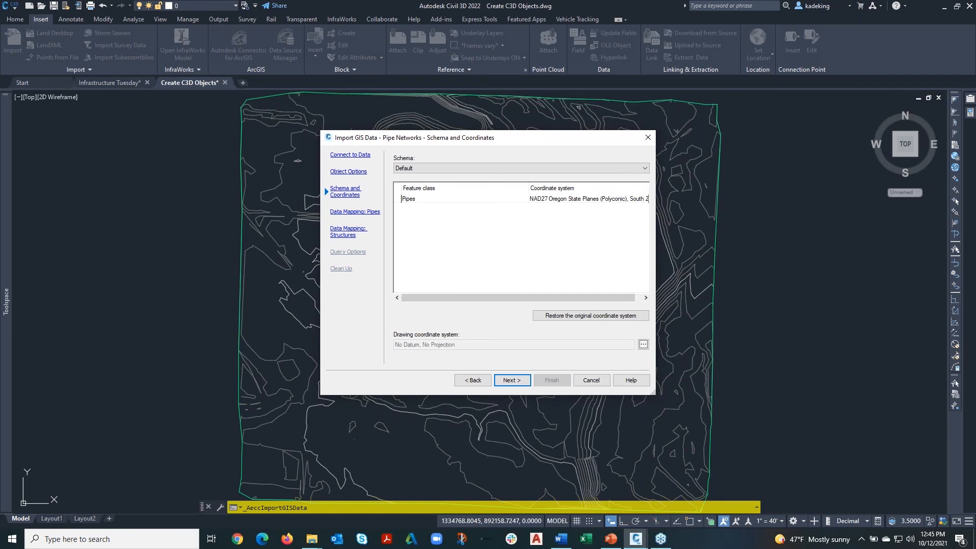
Select the Pipes feature class, review its schema and coordinate system, and proceed to the pipe data mapping.
left_click(422, 201)
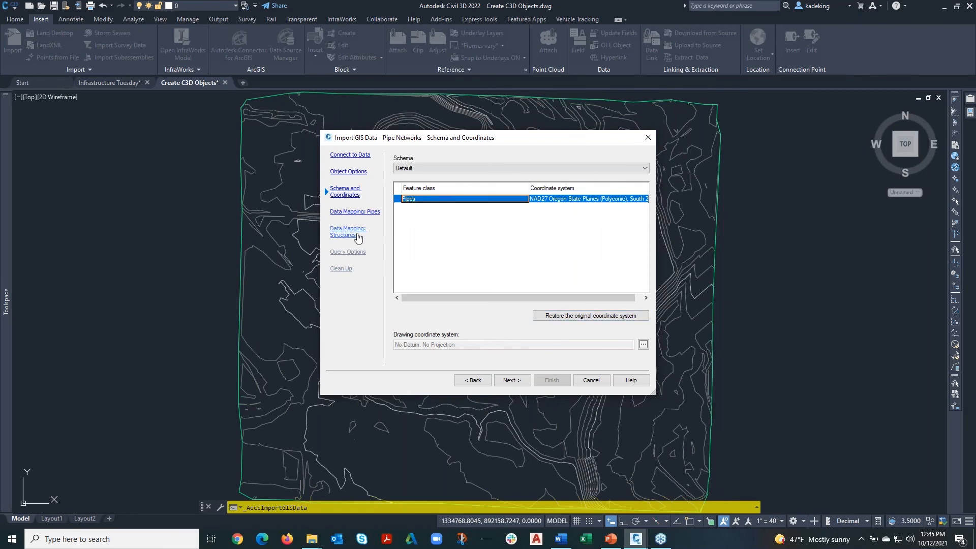
left_click(519, 380)
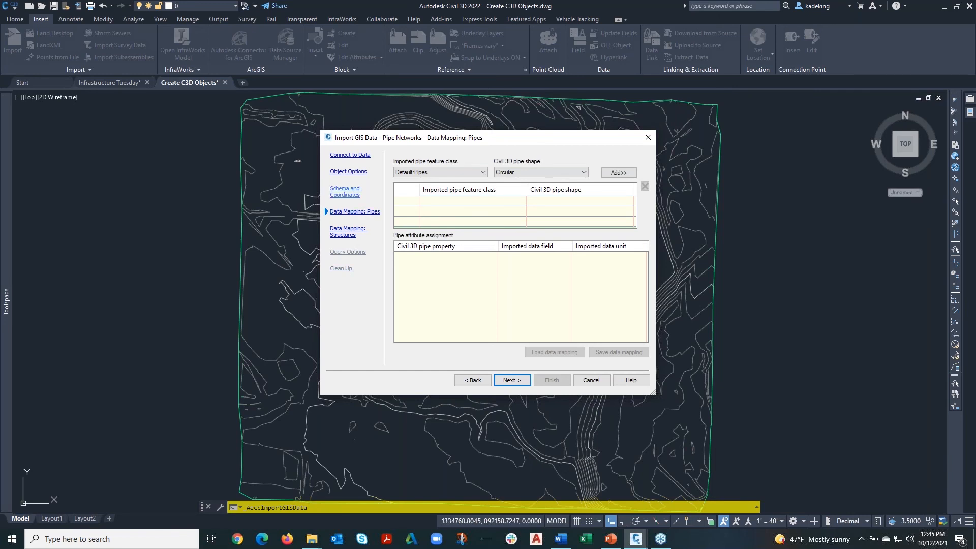
left_click(345, 192)
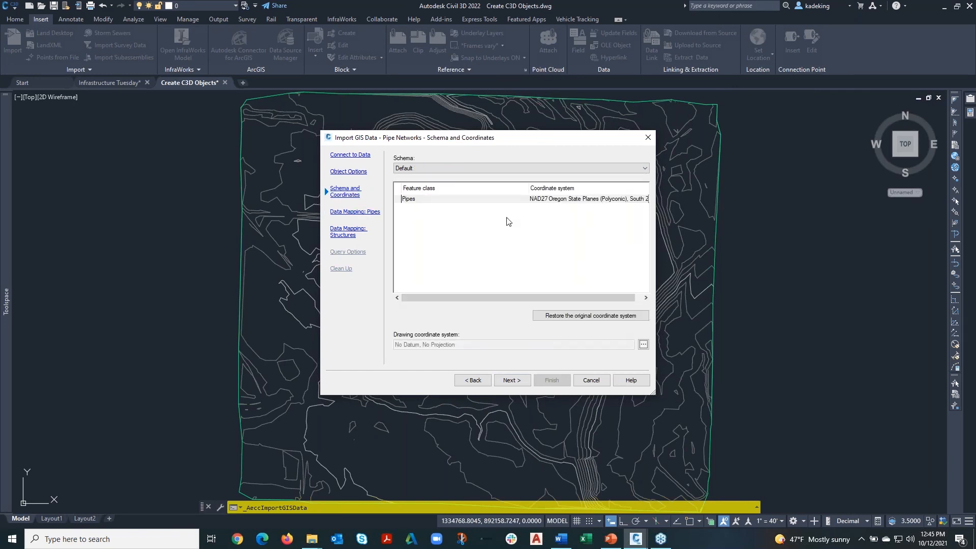
left_click(364, 212)
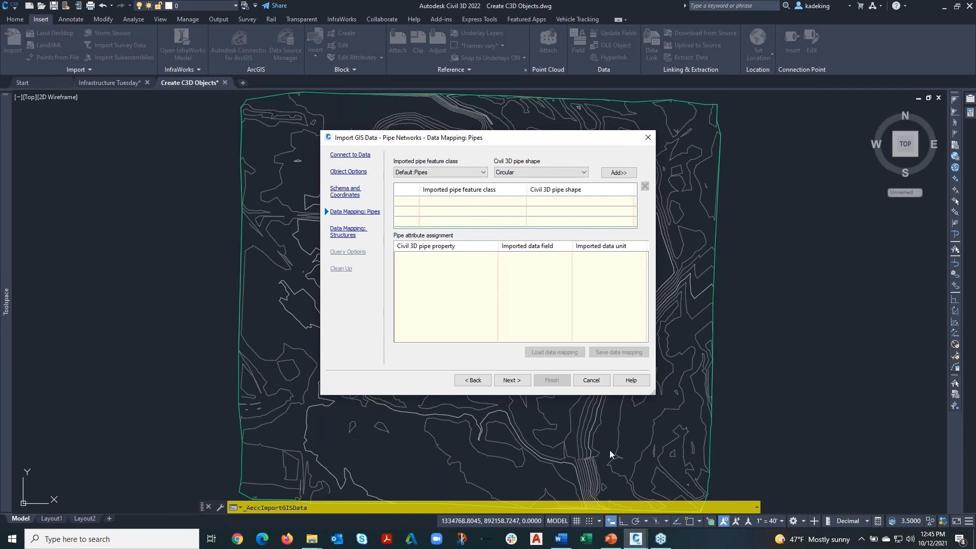
Add a mapping from the Default:Pipes feature class to the Circular pipe shape.
left_click(478, 173)
left_click(478, 176)
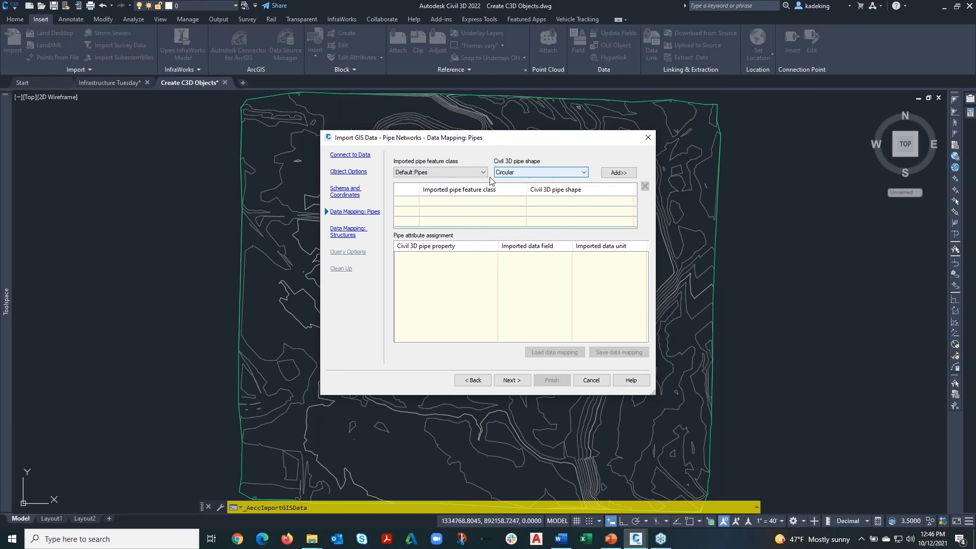
left_click(452, 173)
left_click(453, 175)
left_click(553, 172)
left_click(553, 172)
left_click(620, 173)
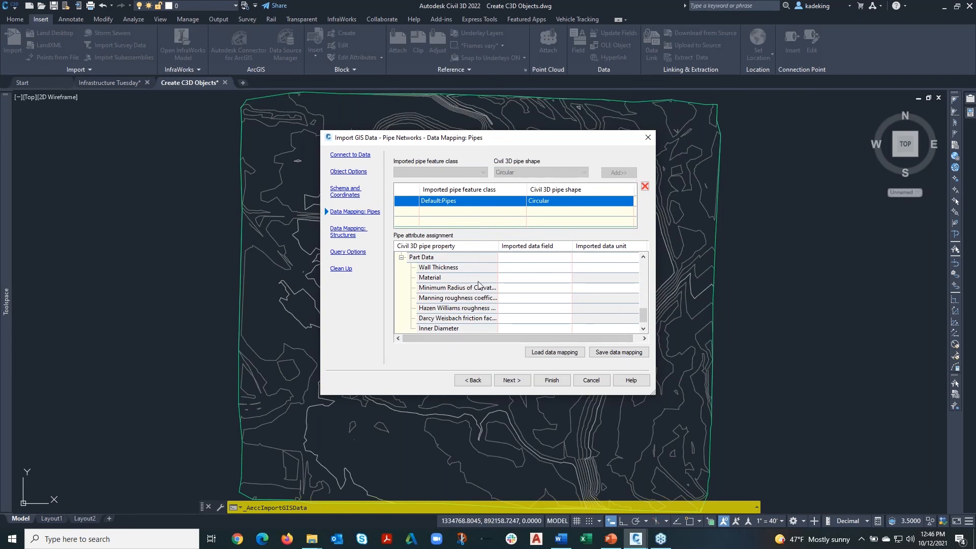
Map the pipes' Start Structure property to the StructStart field and End Structure to StructEnd.
left_click_drag(644, 317, 646, 282)
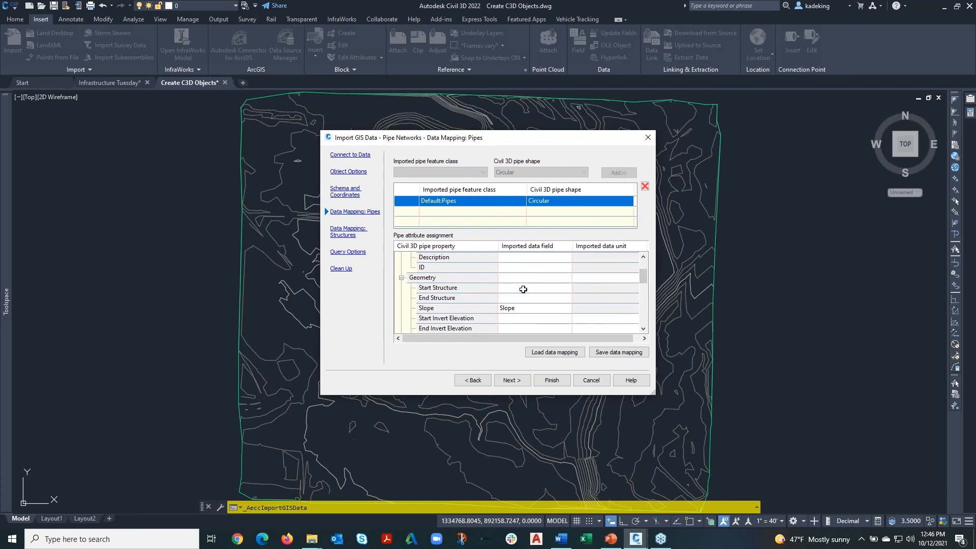
left_click(546, 288)
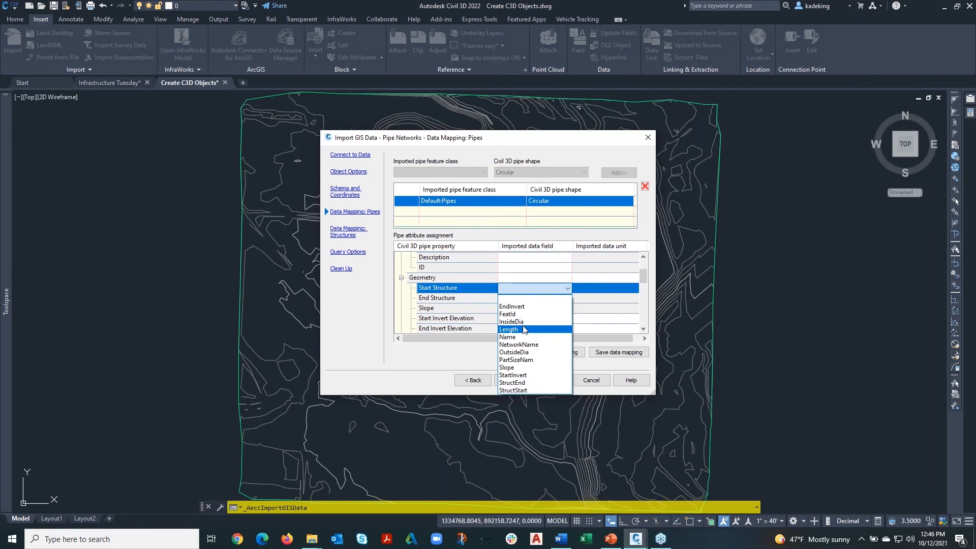
left_click(524, 390)
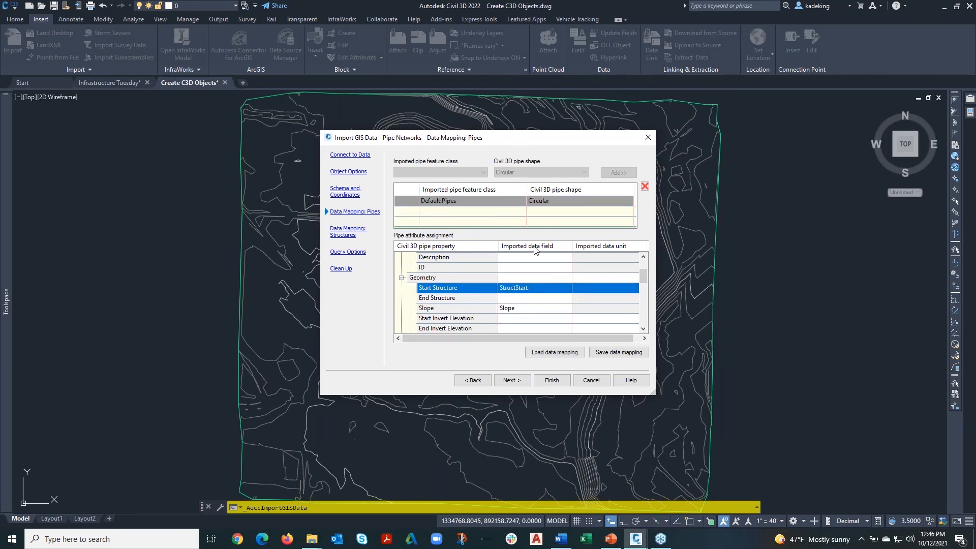
left_click(513, 301)
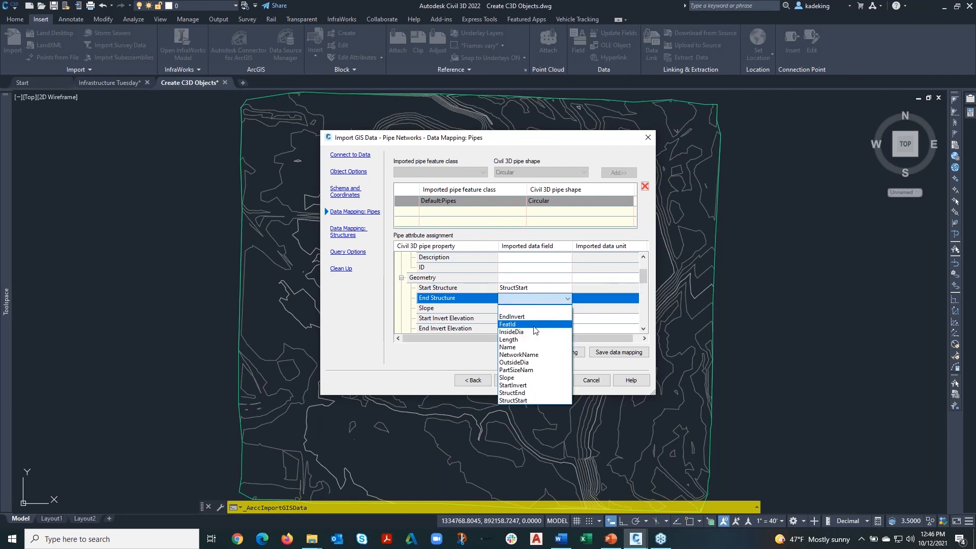
left_click(521, 401)
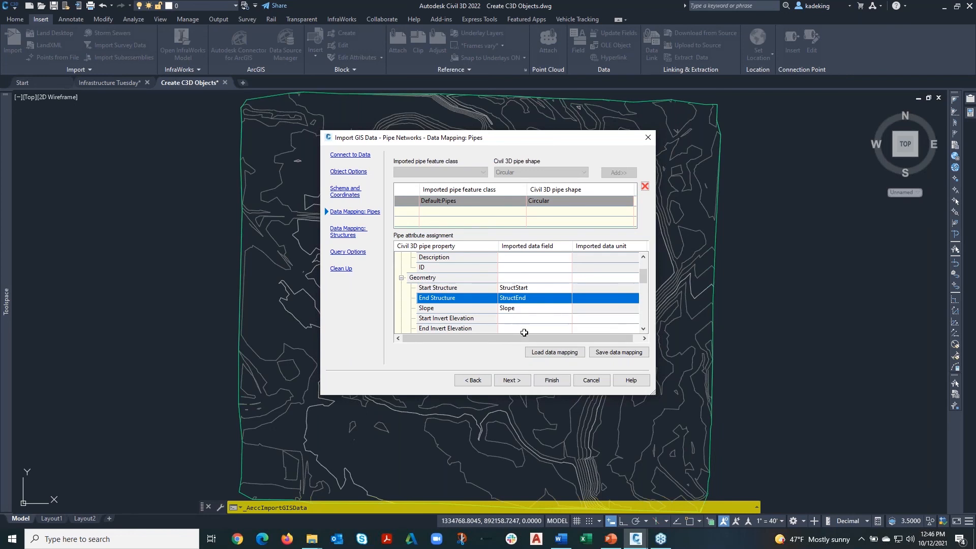
Map the Start Invert Elevation property to the StartInvert field and End Invert Elevation to EndInvert.
left_click(521, 318)
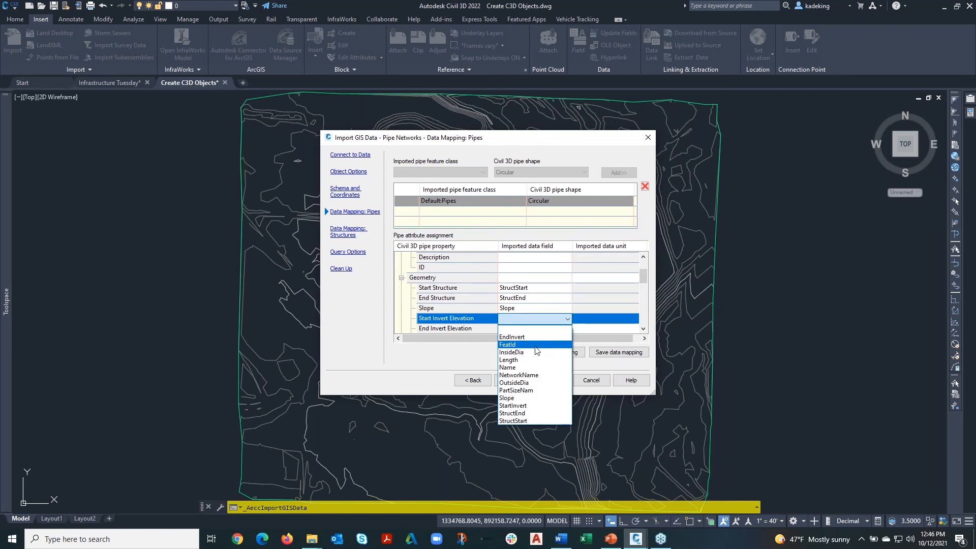
left_click(528, 409)
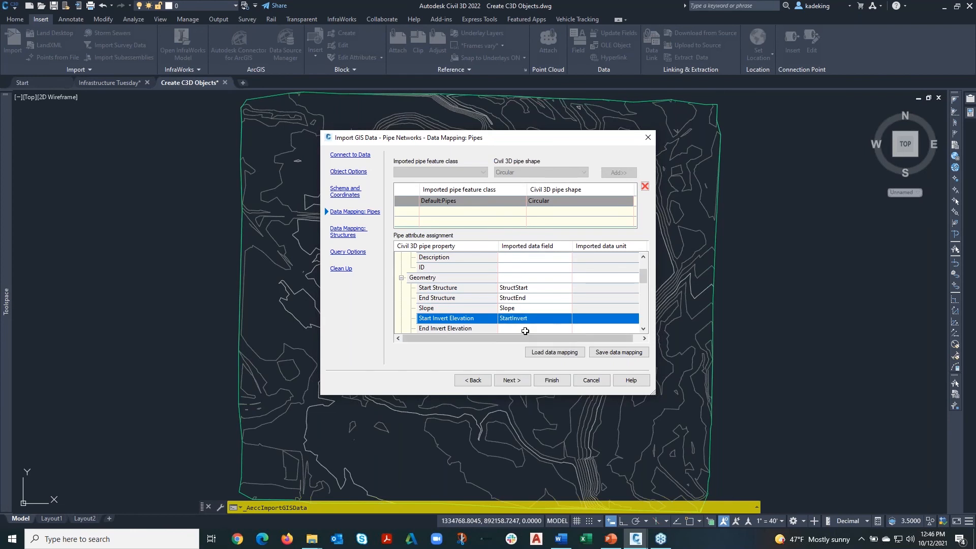
scroll(525, 324, "down", 2)
left_click(525, 268)
left_click(545, 269)
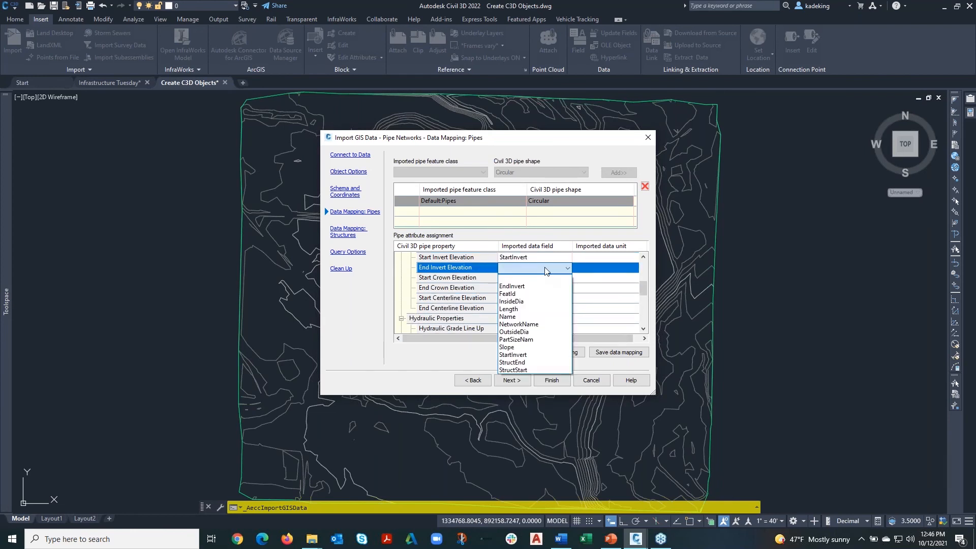
left_click(513, 286)
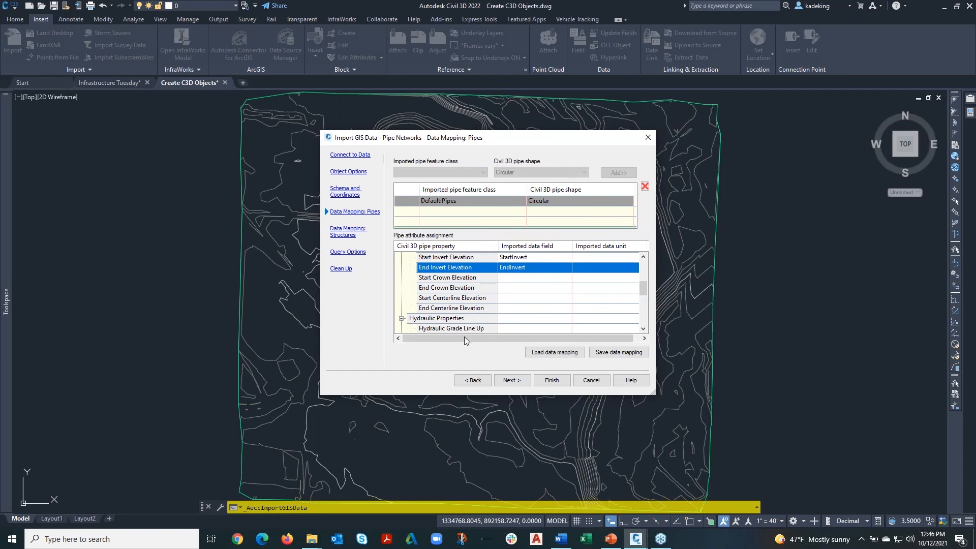
Map the pipes' Inner Diameter property to the InsideDia field and review the geometry assignments.
scroll(456, 305, "down", 4)
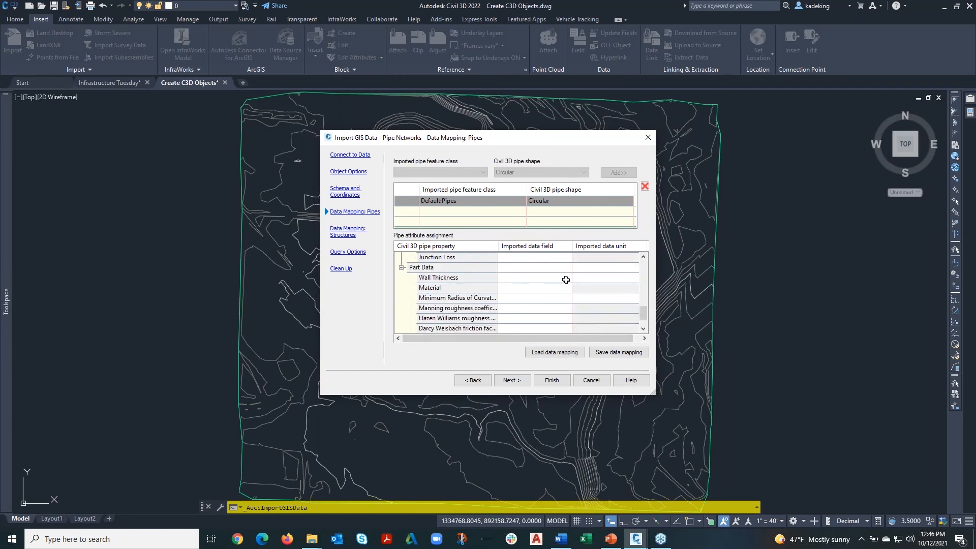
scroll(463, 316, "down", 1)
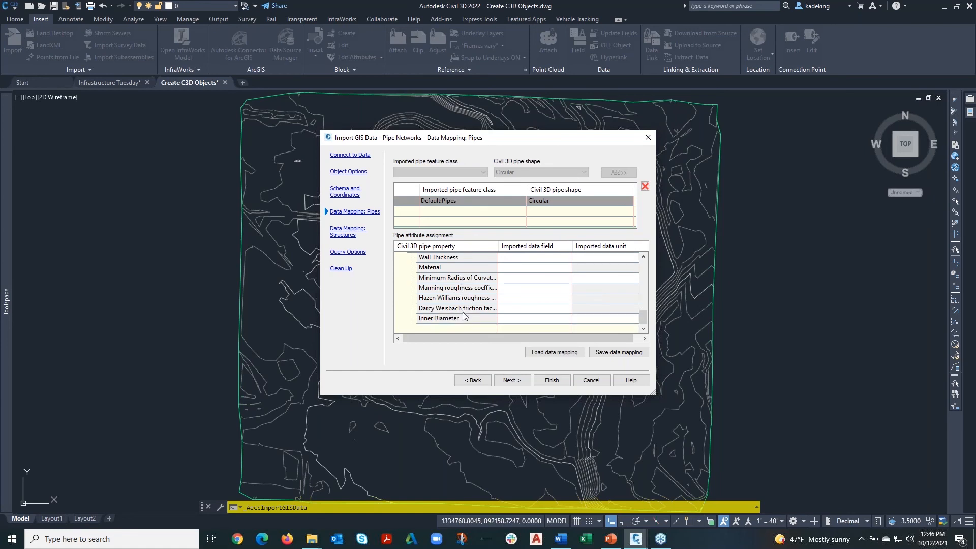
left_click(523, 320)
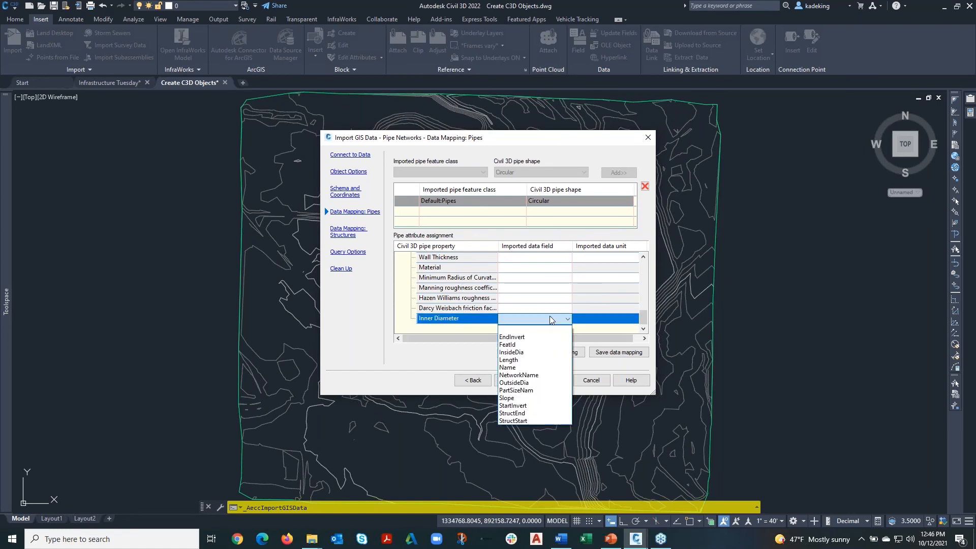
left_click(514, 353)
scroll(527, 287, "up", 3)
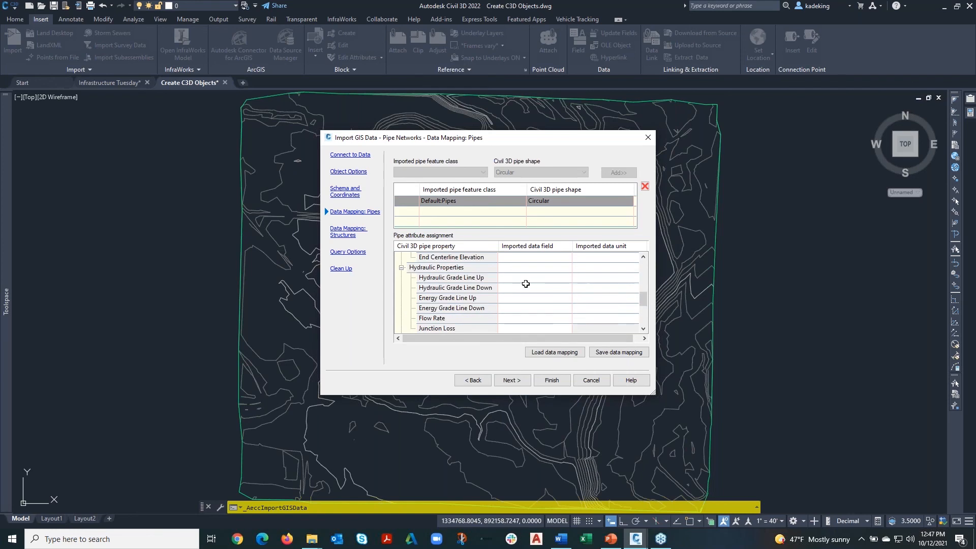
scroll(526, 284, "up", 3)
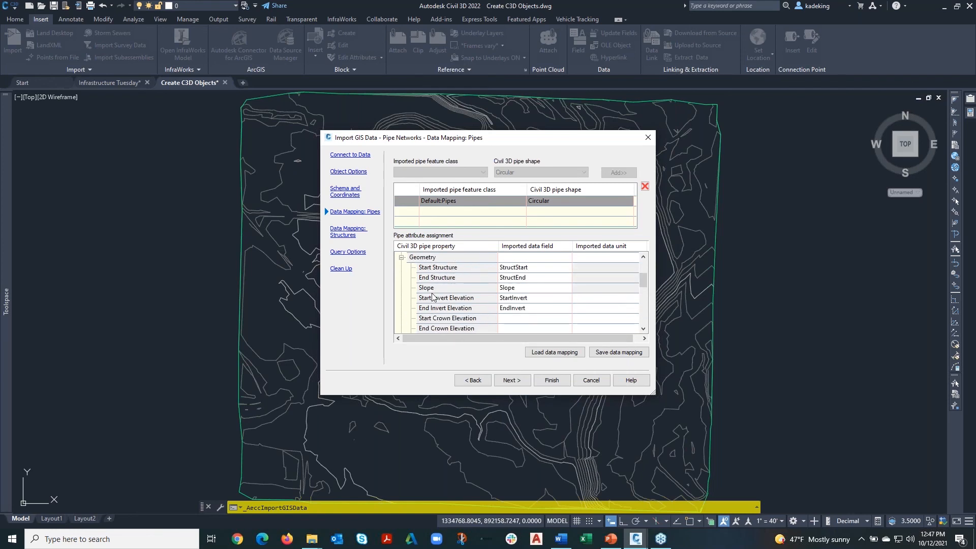
Review the remaining hydraulic and part data properties of the pipe mapping and the structure data mapping settings.
scroll(476, 315, "down", 3)
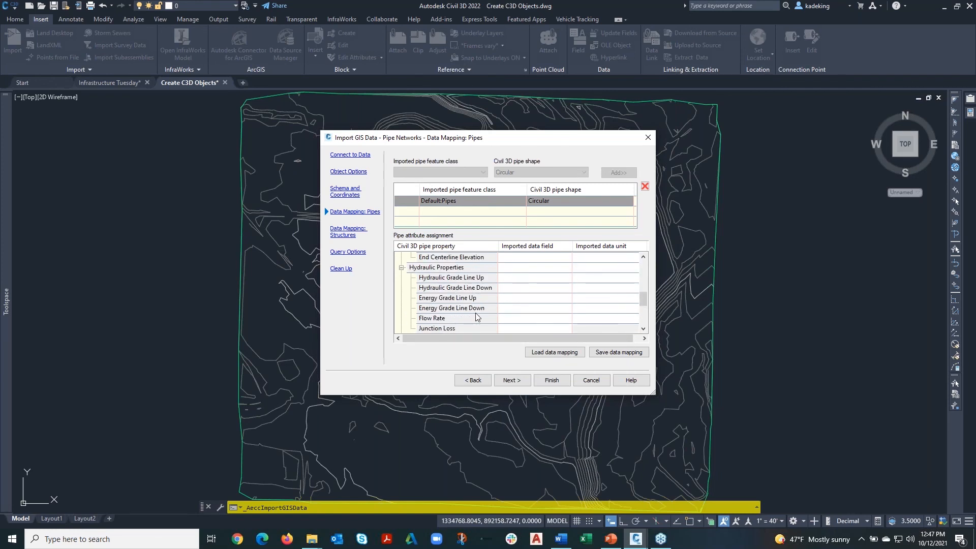
scroll(476, 316, "down", 1)
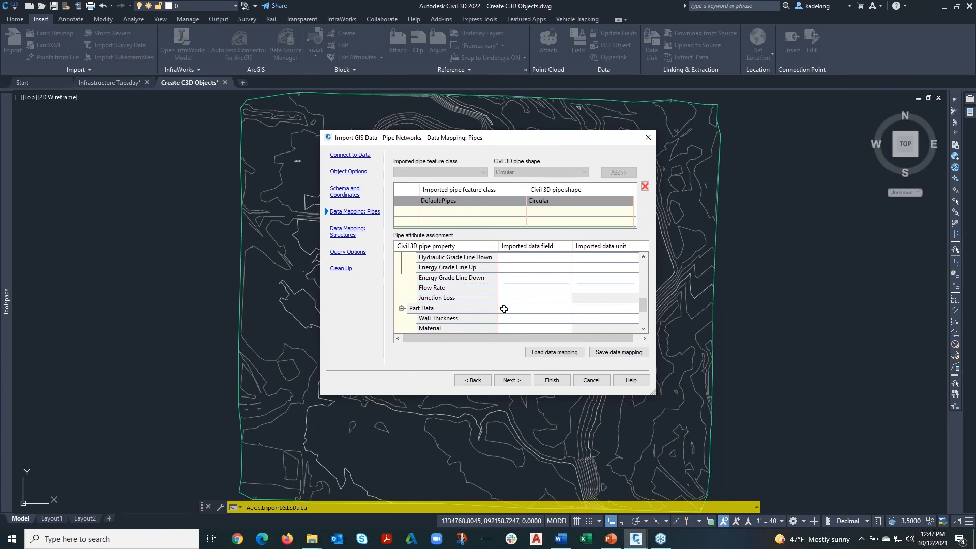
scroll(504, 305, "up", 2)
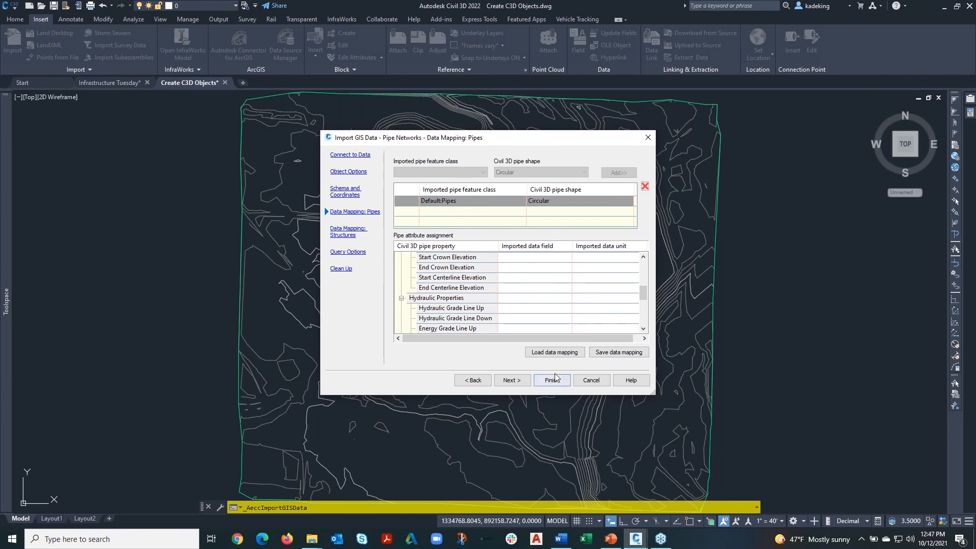
left_click(356, 233)
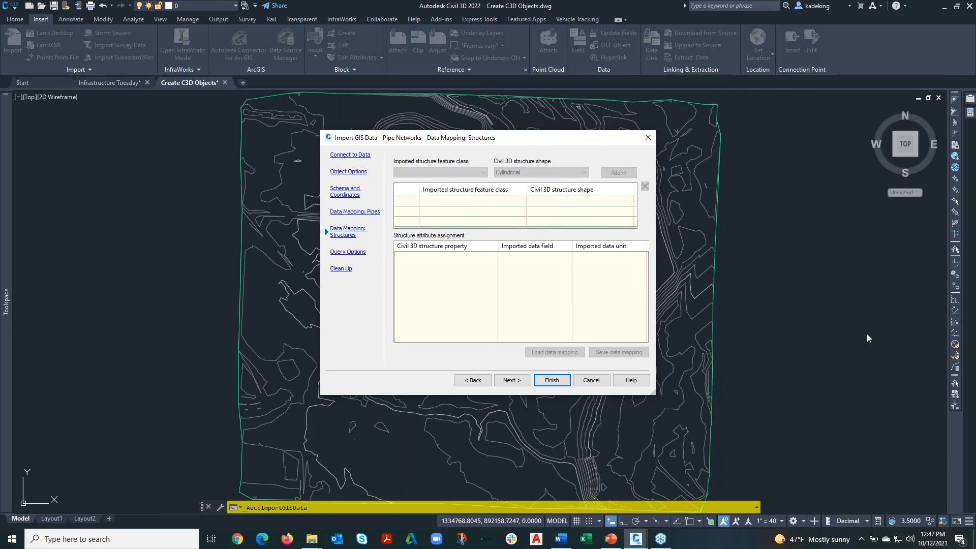
key("alt+Tab")
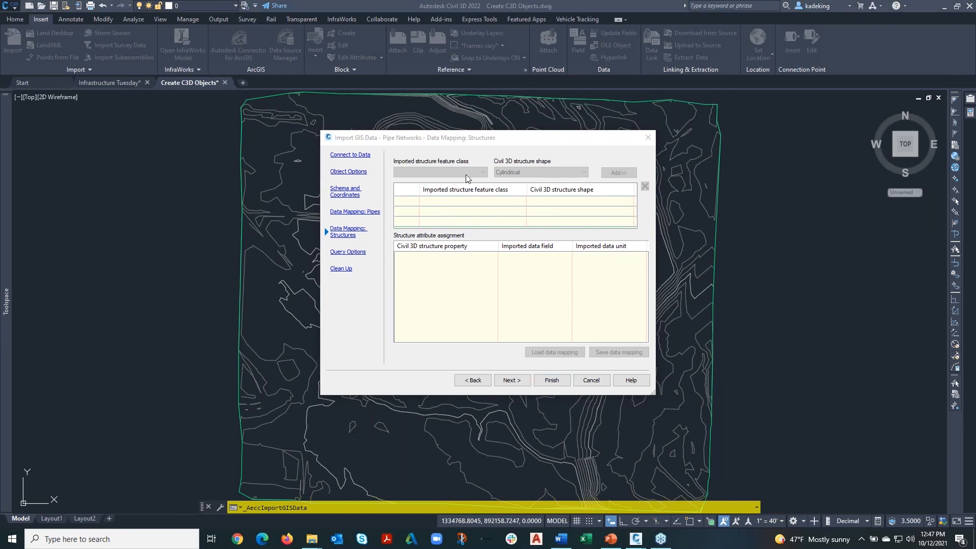
left_click(351, 213)
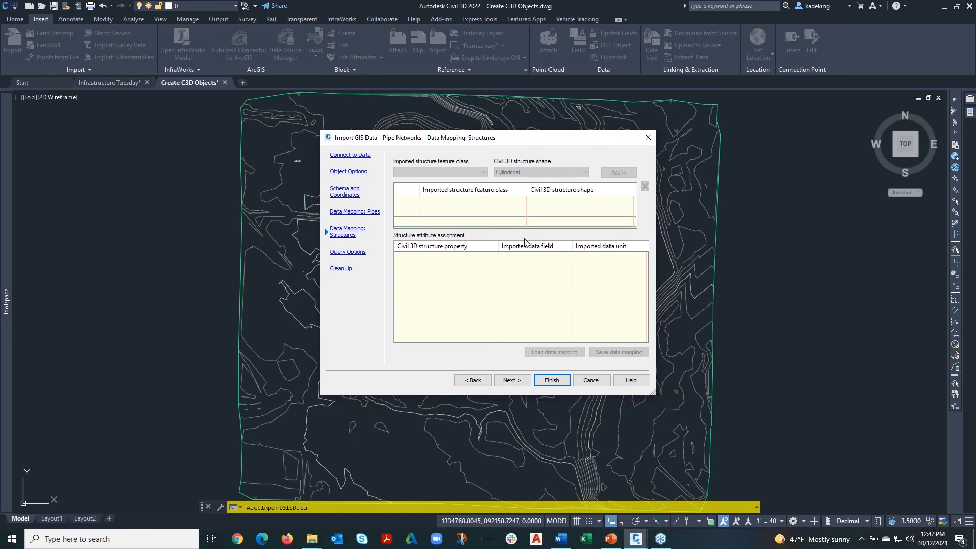
Review the query and clean-up options and run the pipe network import with all GIS data included.
left_click(348, 252)
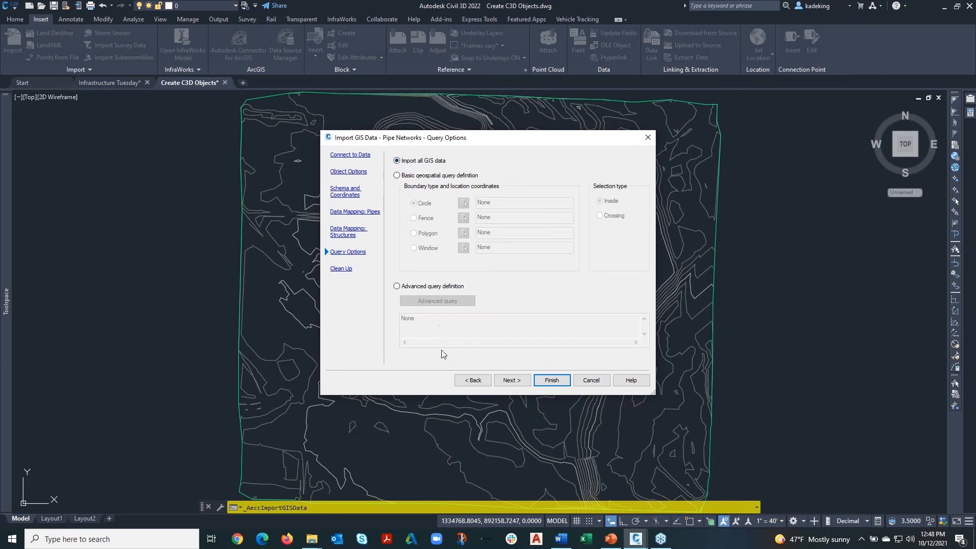
left_click(340, 269)
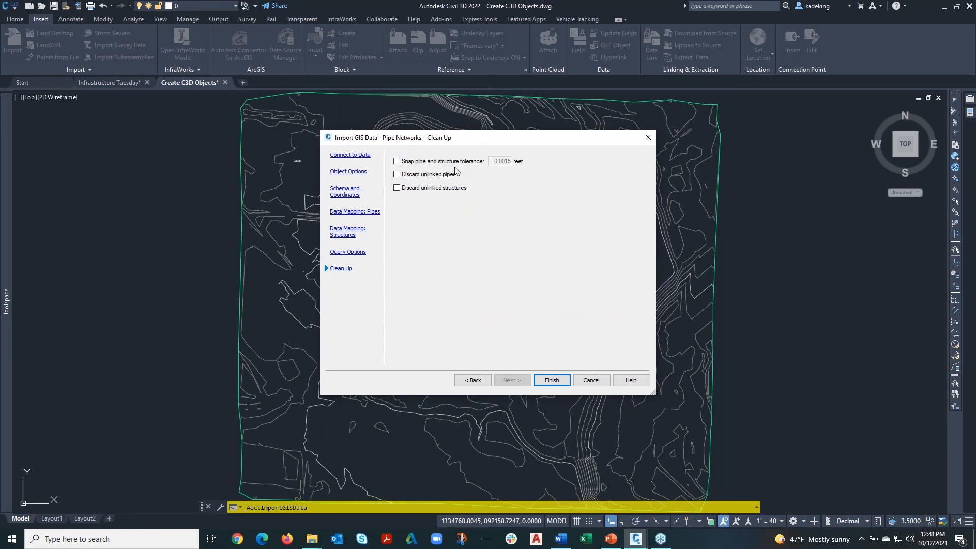
left_click(558, 385)
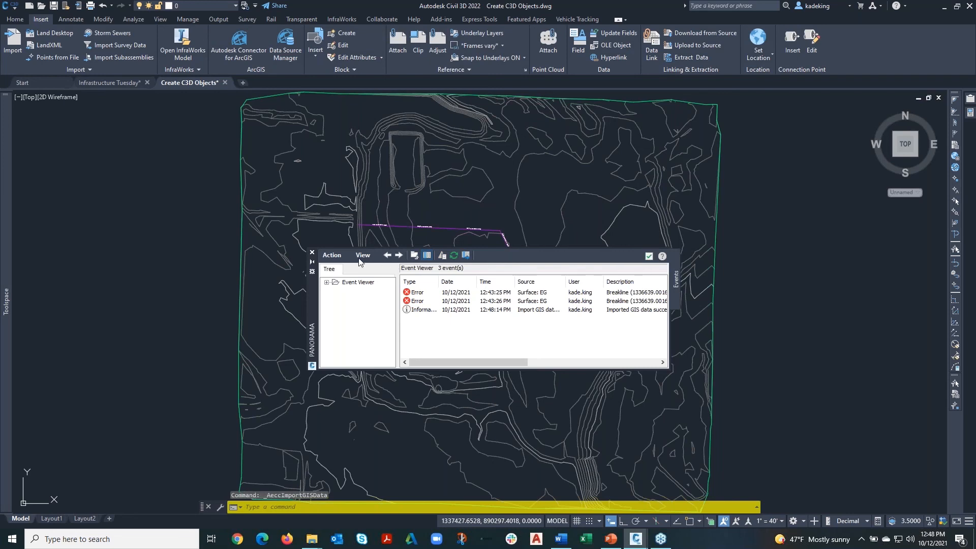
Clear all events from the Event Viewer and close it.
left_click(332, 255)
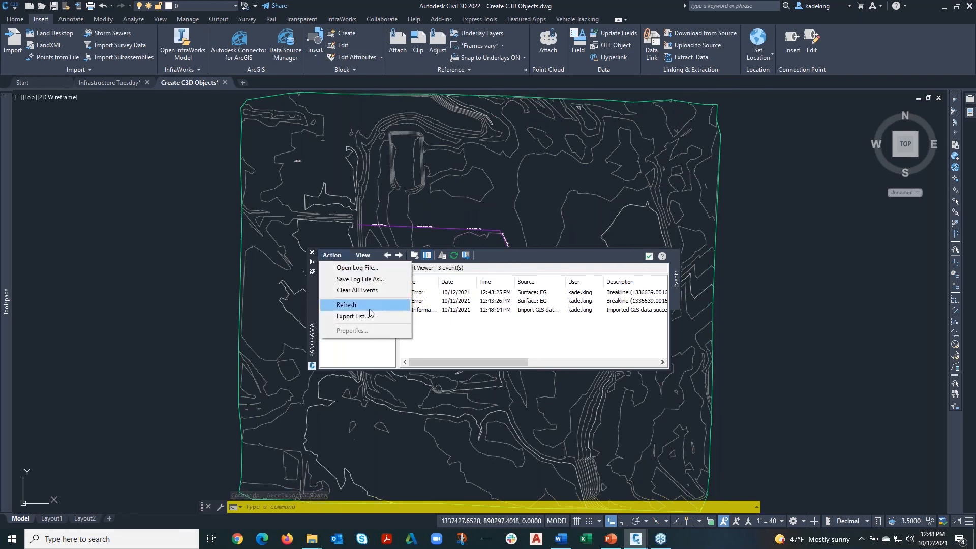
left_click(357, 290)
left_click(648, 256)
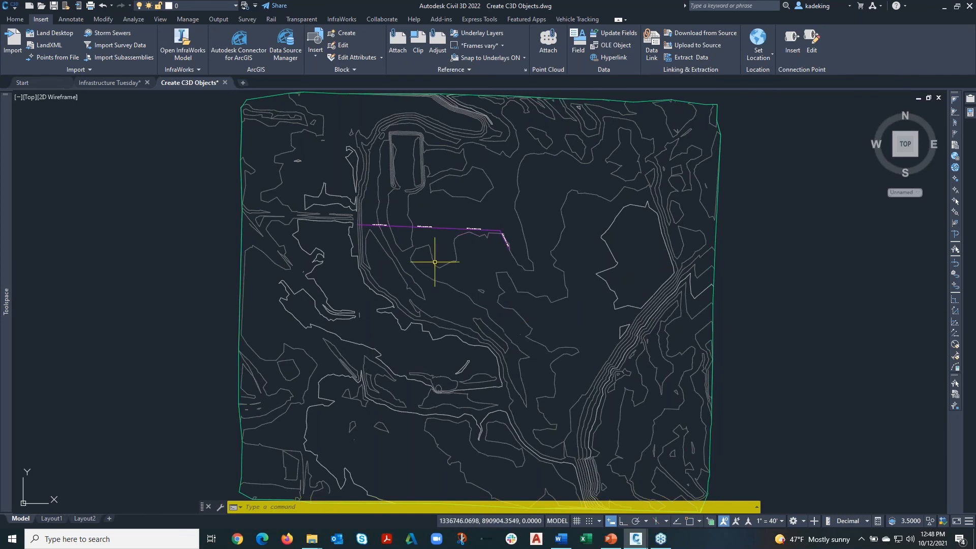
Examine the imported sewer pipes and their labels up close in the drawing.
scroll(379, 216, "up", 4)
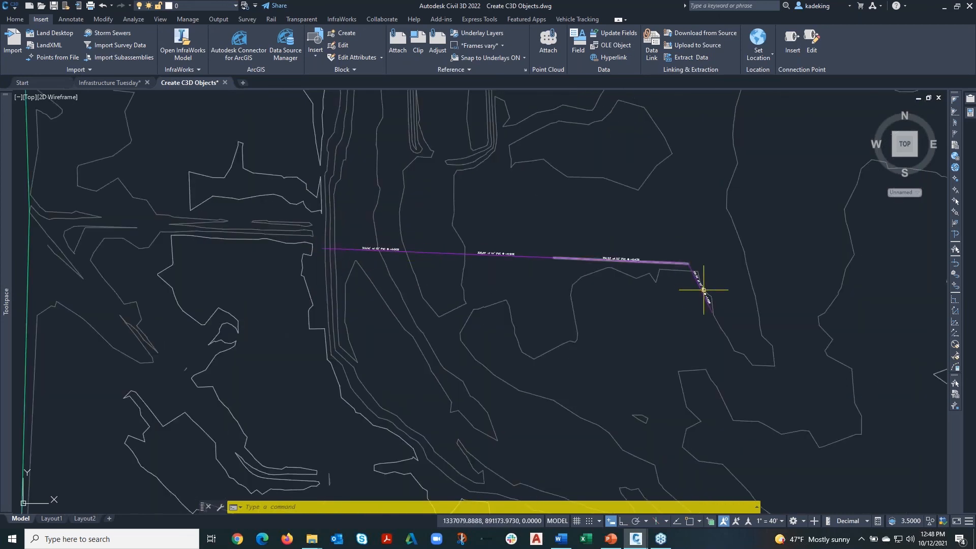
scroll(703, 281, "up", 3)
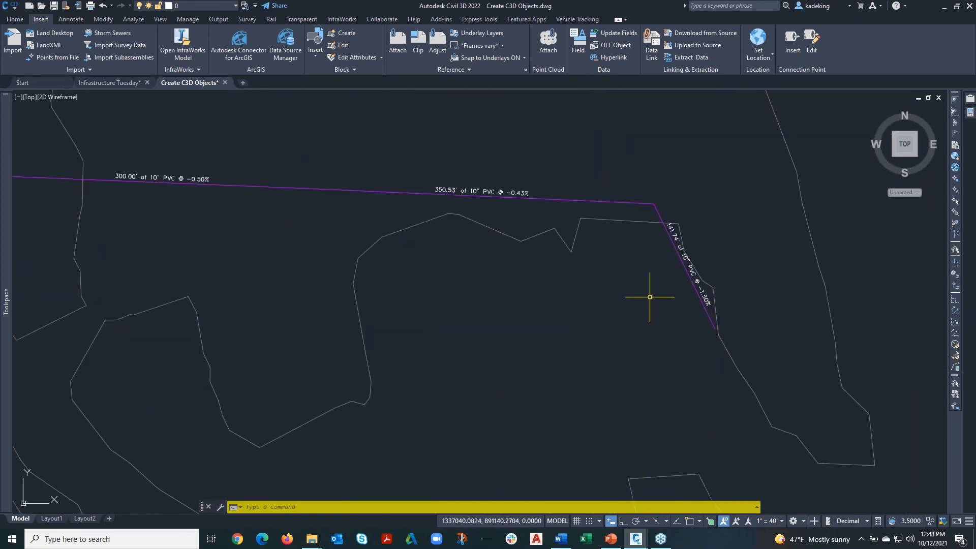
mouse_move(658, 209)
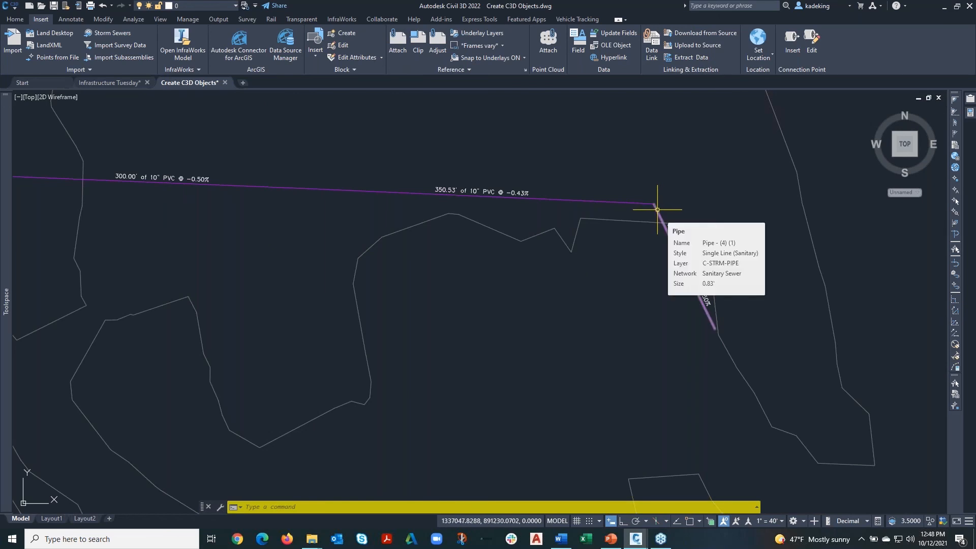
Examine the Pipes collection of the Sanitary Sewer network in the Toolspace Prospector.
mouse_move(14, 197)
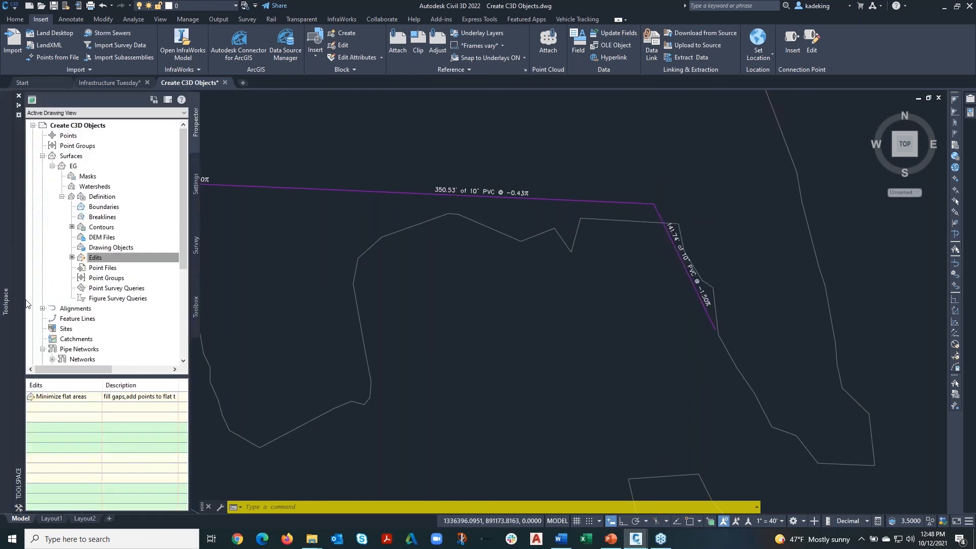
scroll(67, 269, "down", 5)
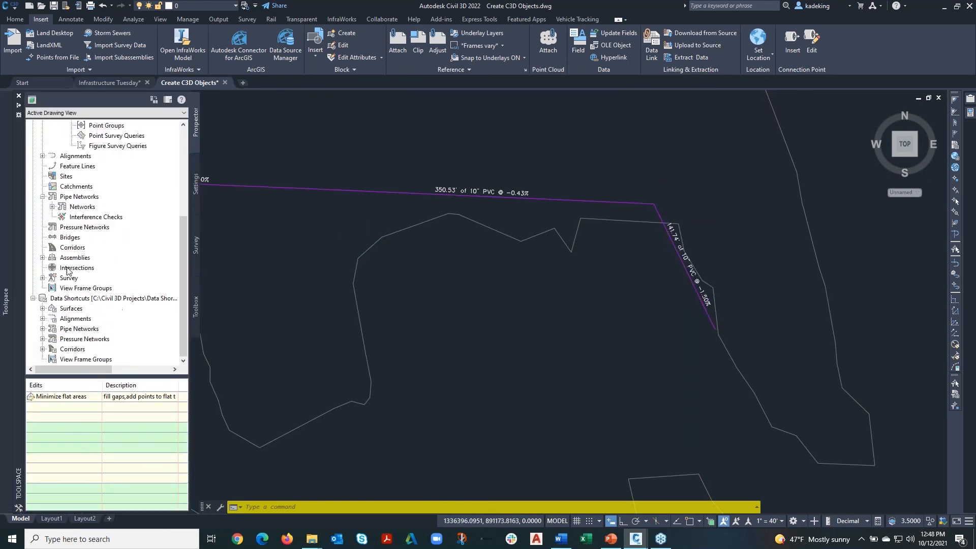
left_click(52, 207)
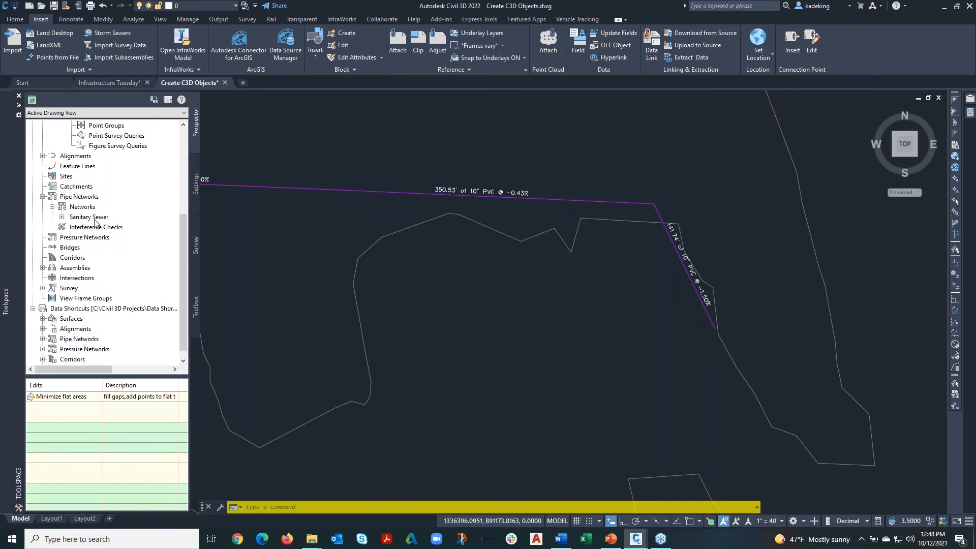
double_click(91, 217)
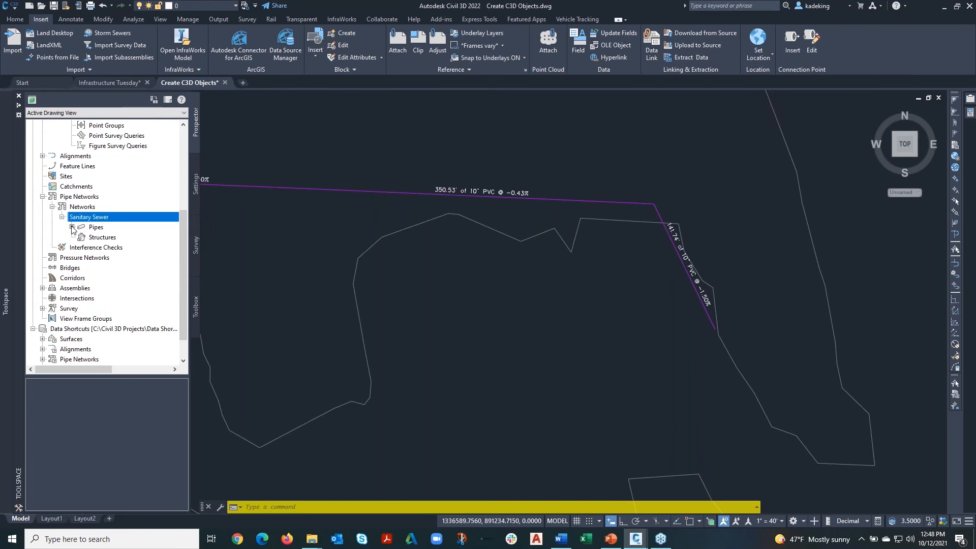
left_click(100, 229)
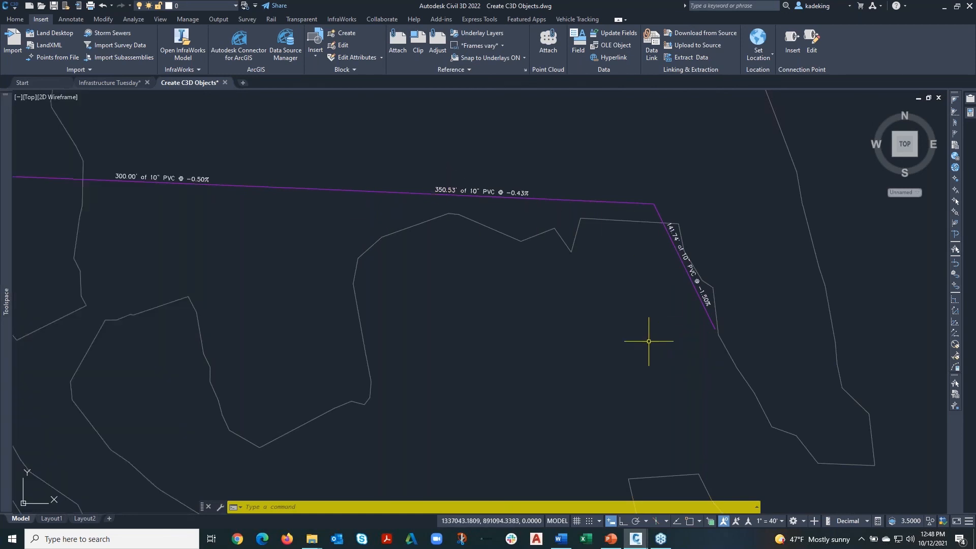
scroll(376, 312, "down", 7)
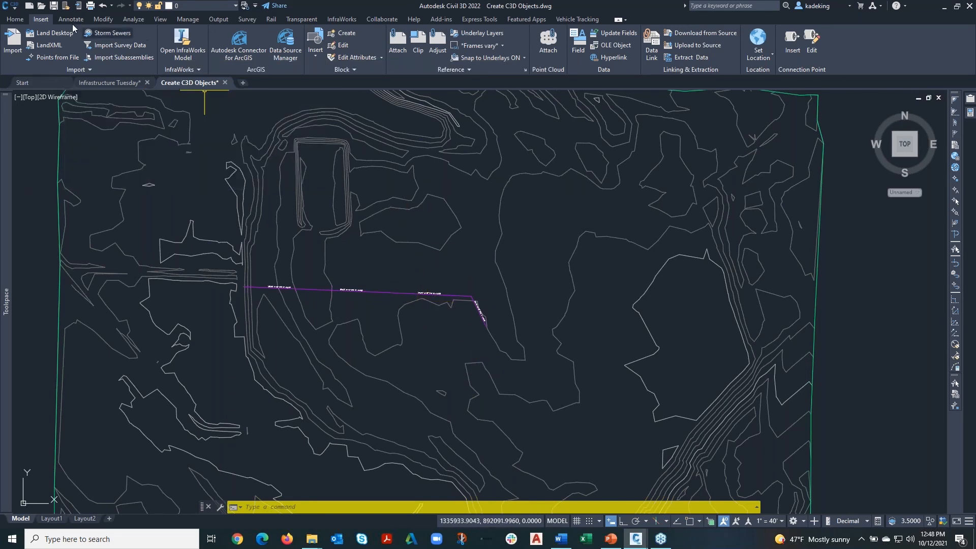
Open the drawing Export C3D Objects.dwg, ignoring unresolved reference files, and dismiss the unreconciled layers notice.
left_click(41, 6)
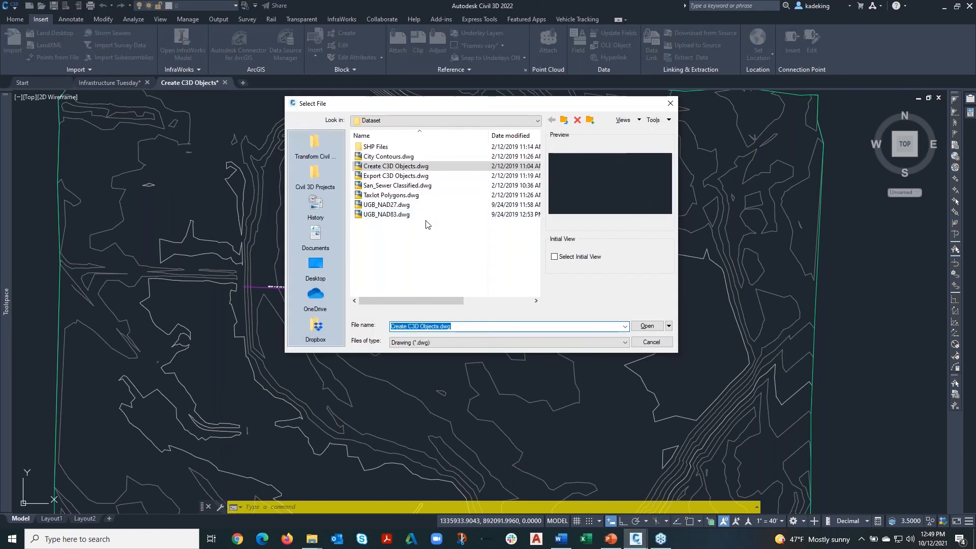
left_click(402, 175)
left_click(647, 326)
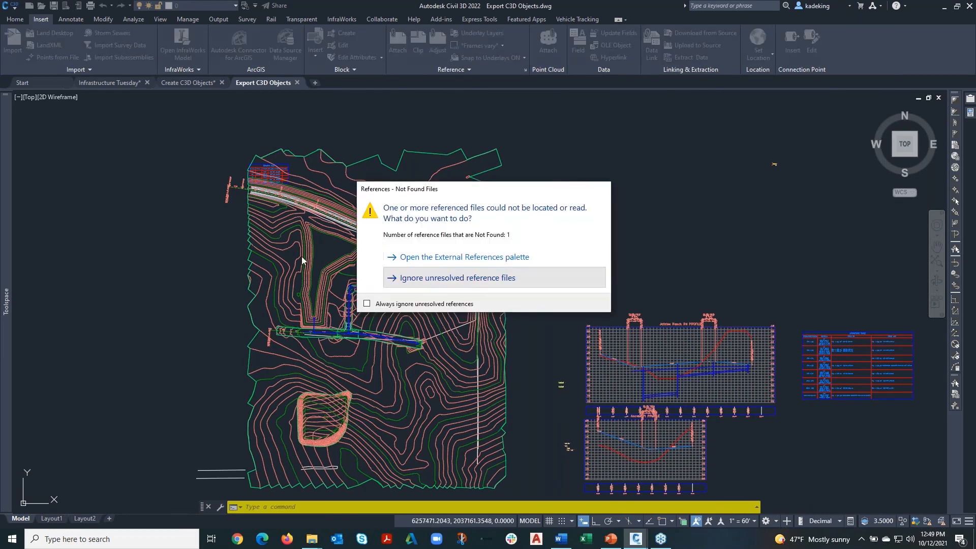
left_click(455, 278)
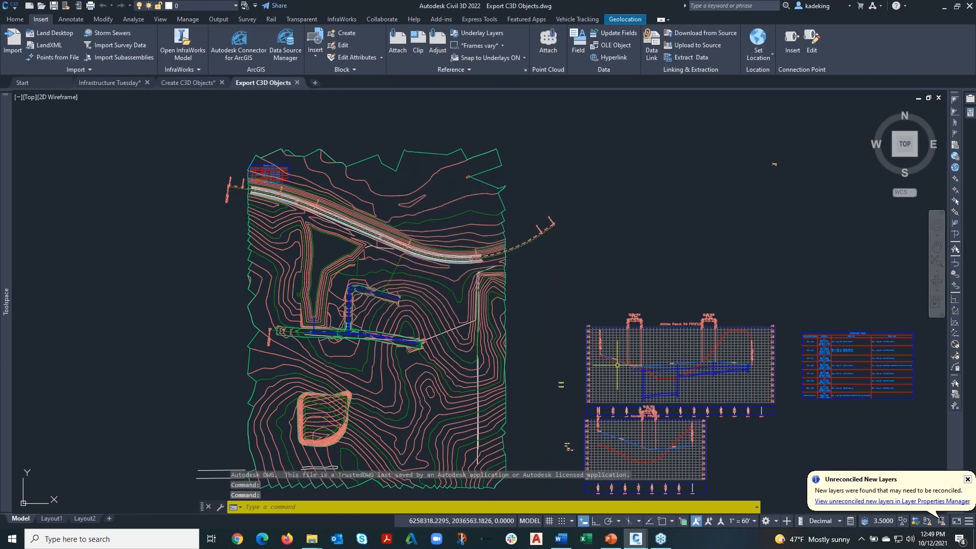
left_click(967, 480)
middle_click_drag(549, 296, 458, 275)
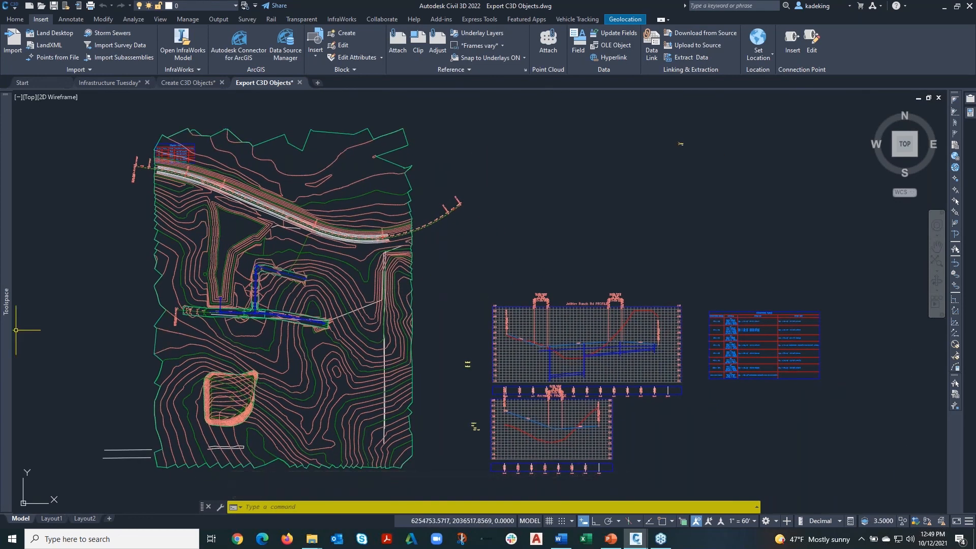
Export the Civil objects to SDF as Export C3D Objects.sdf in the Transform Civil Planning with Native GIS Features folder.
left_click(219, 19)
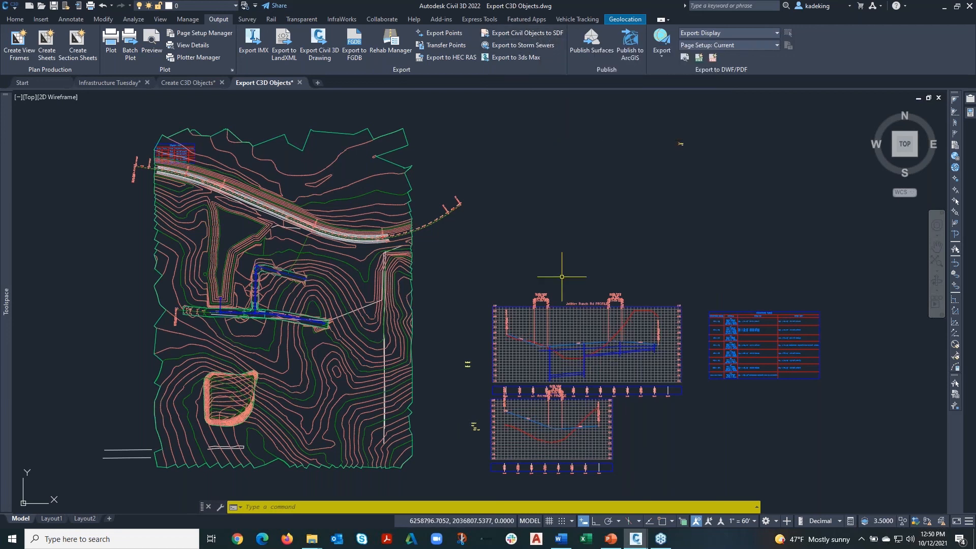
left_click(535, 33)
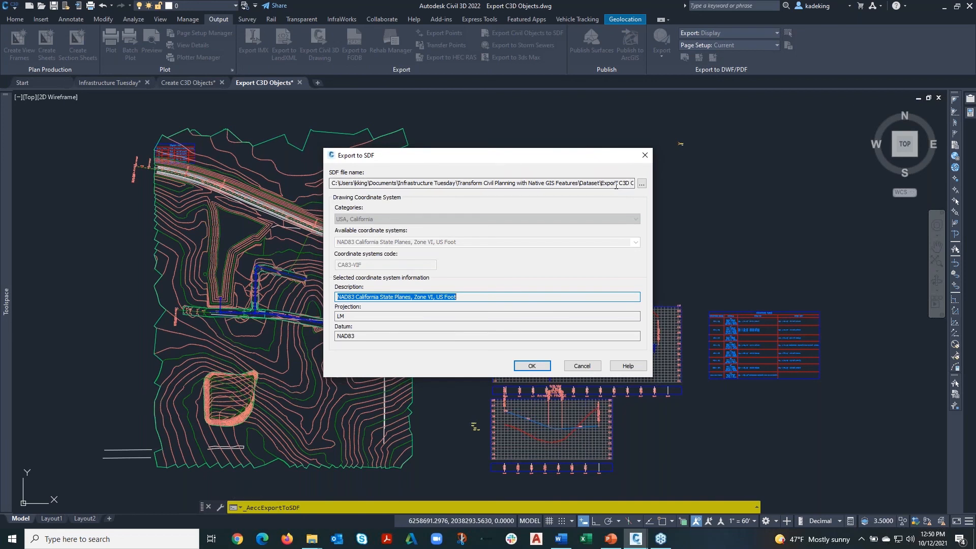
left_click(642, 184)
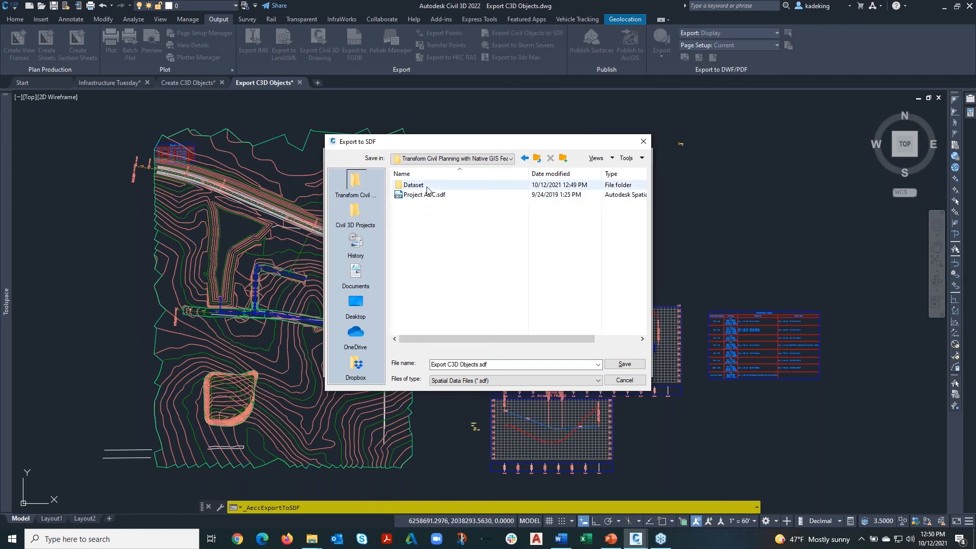
left_click(507, 367)
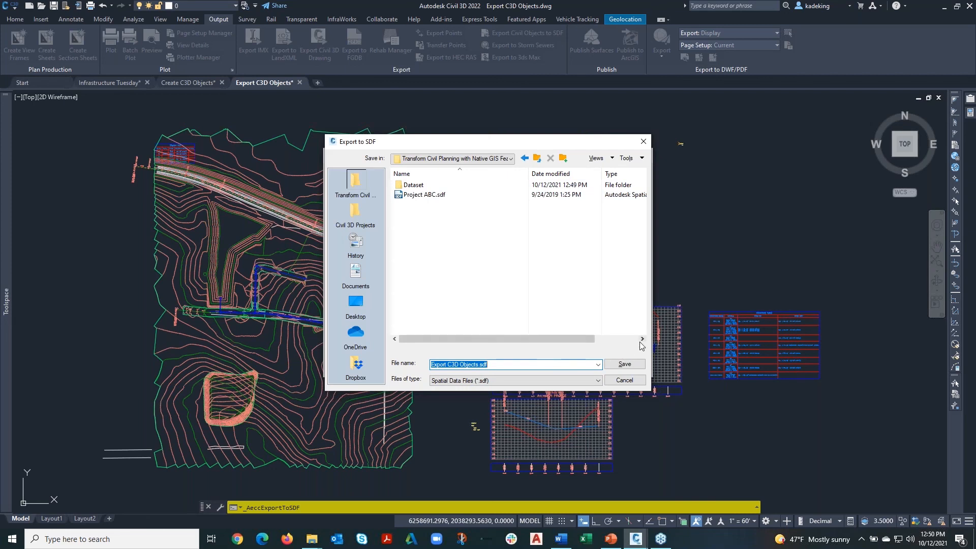
left_click(635, 368)
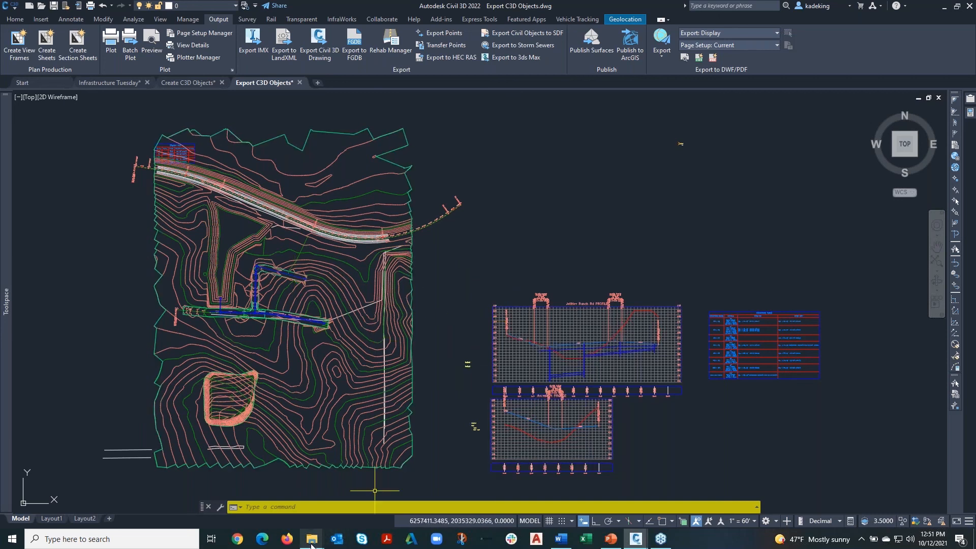
Locate Export C3D Objects.sdf in the Dataset folder in File Explorer, and return to the Export C3D Objects drawing.
mouse_move(312, 543)
left_click(292, 508)
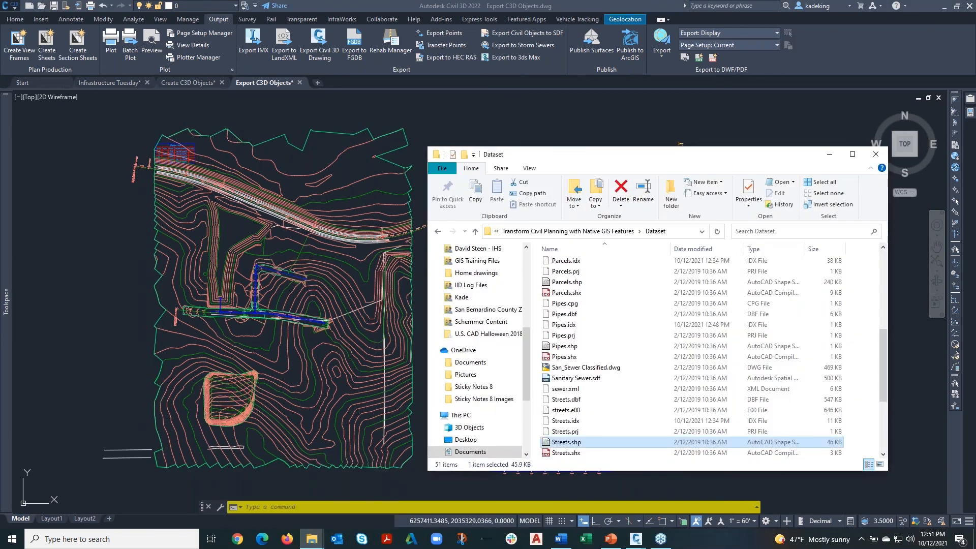
left_click_drag(640, 158, 551, 148)
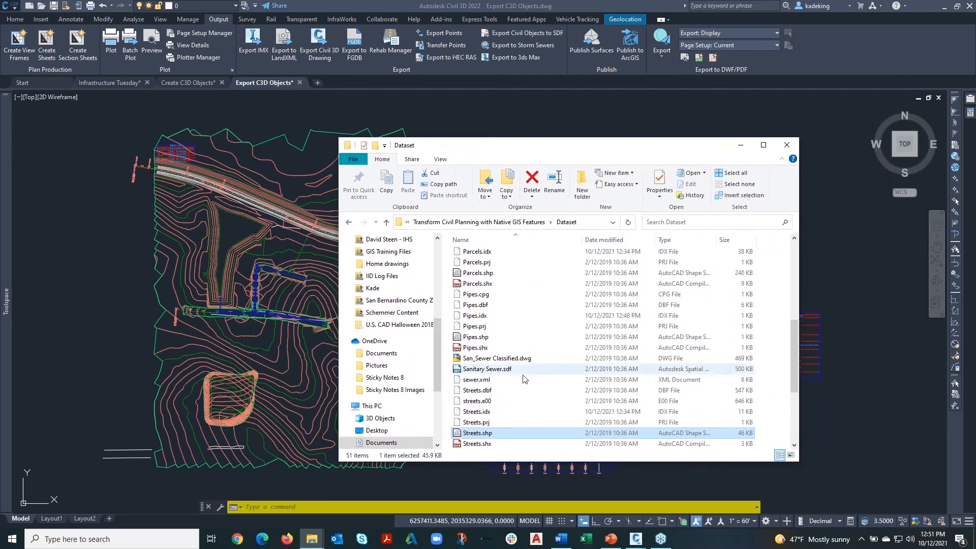
scroll(511, 381, "up", 5)
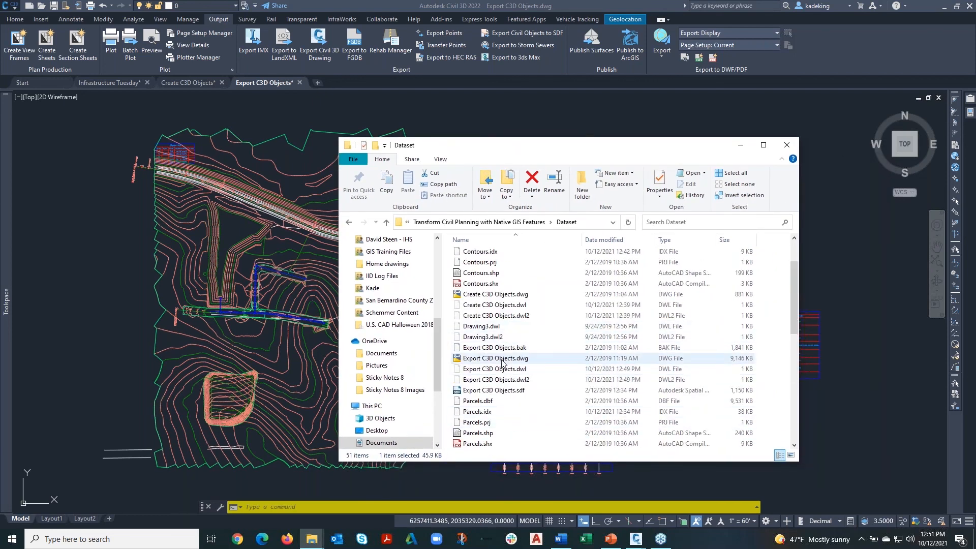
left_click(501, 390)
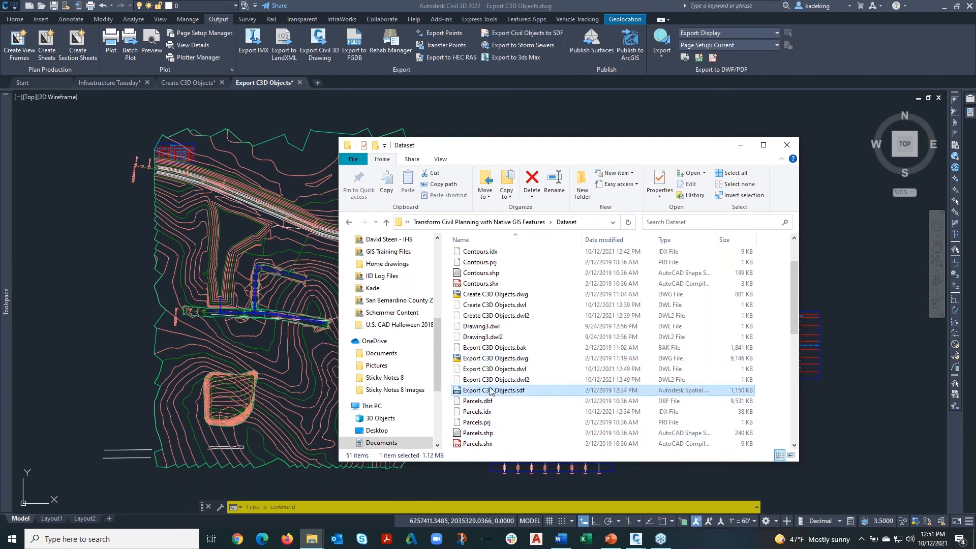
left_click(288, 96)
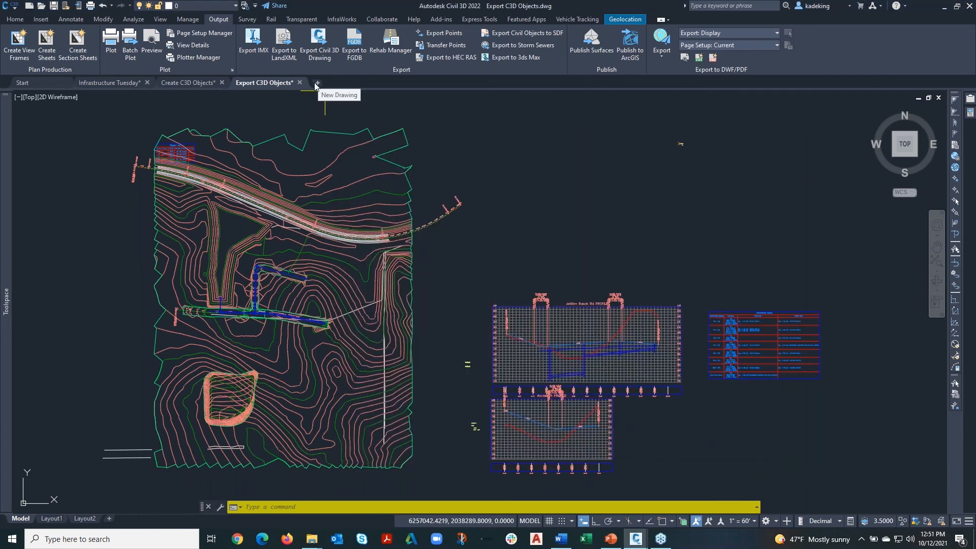
left_click(7, 6)
key("Escape")
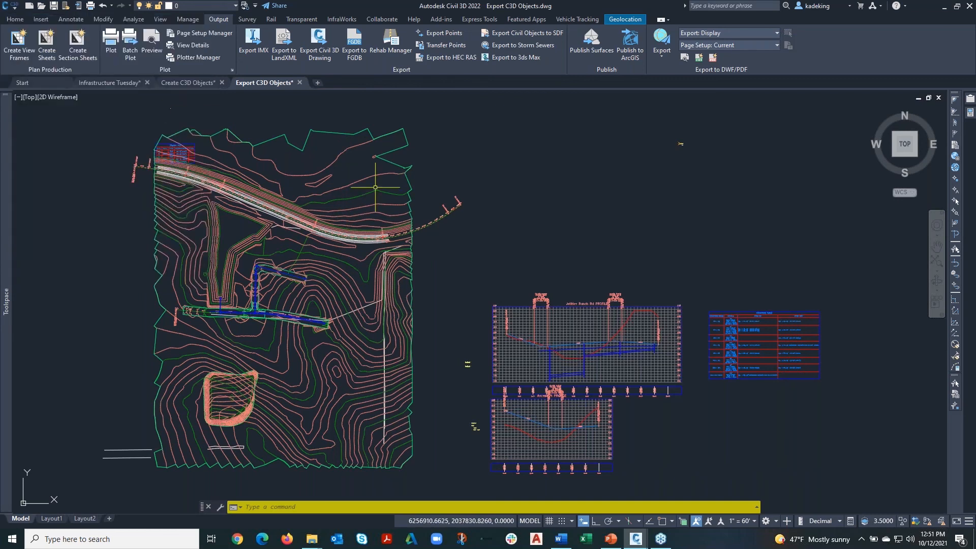
Create a new drawing from the acad.dwt template and turn off its grid display.
key("ctrl+n")
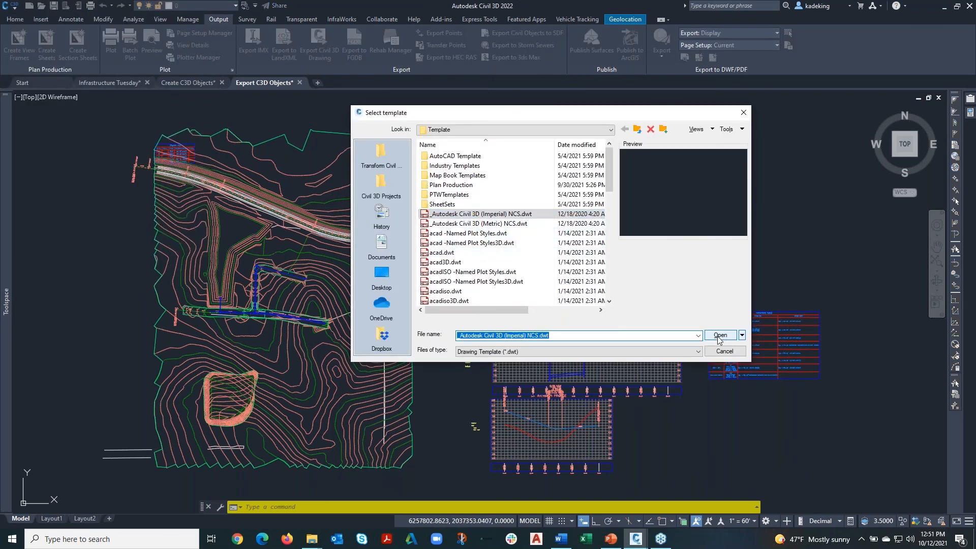
left_click(437, 255)
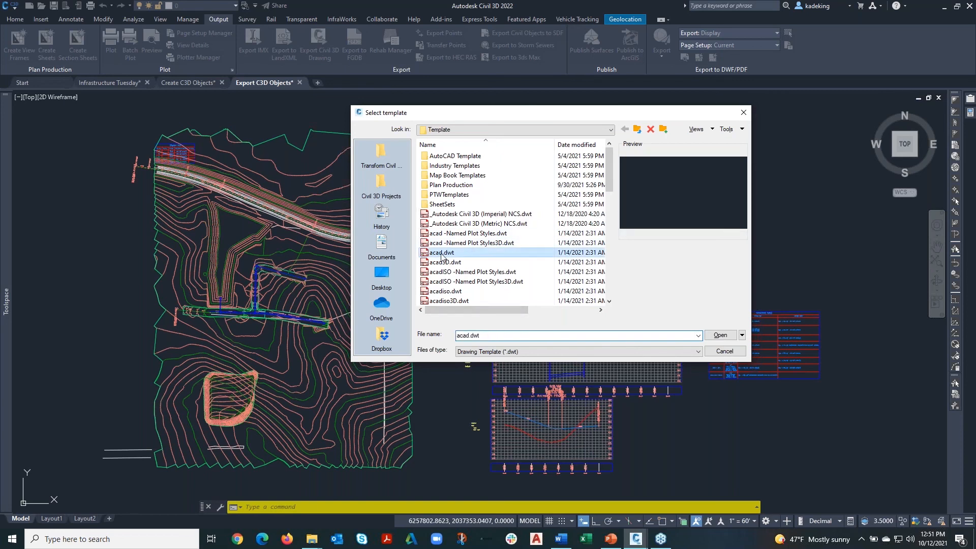
left_click(720, 335)
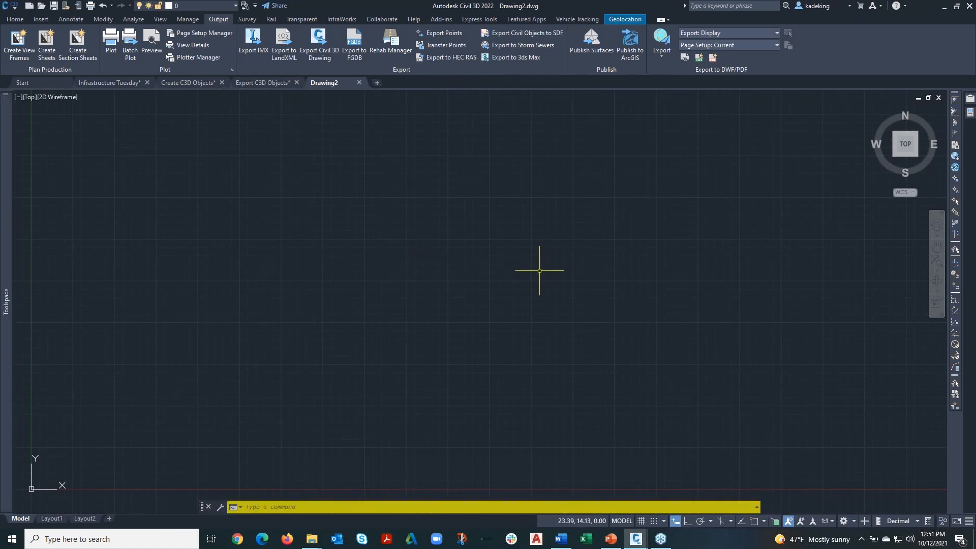
key("F7")
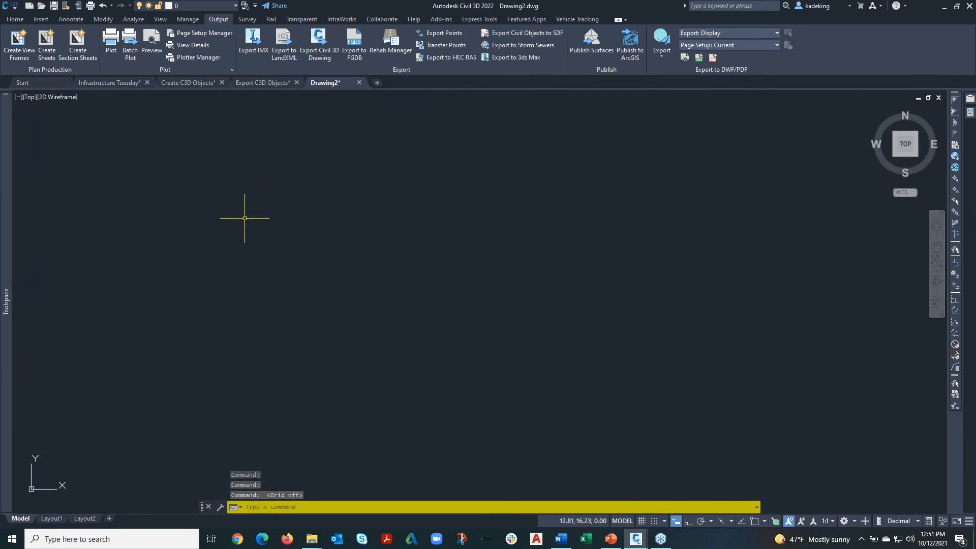
type("mapimport")
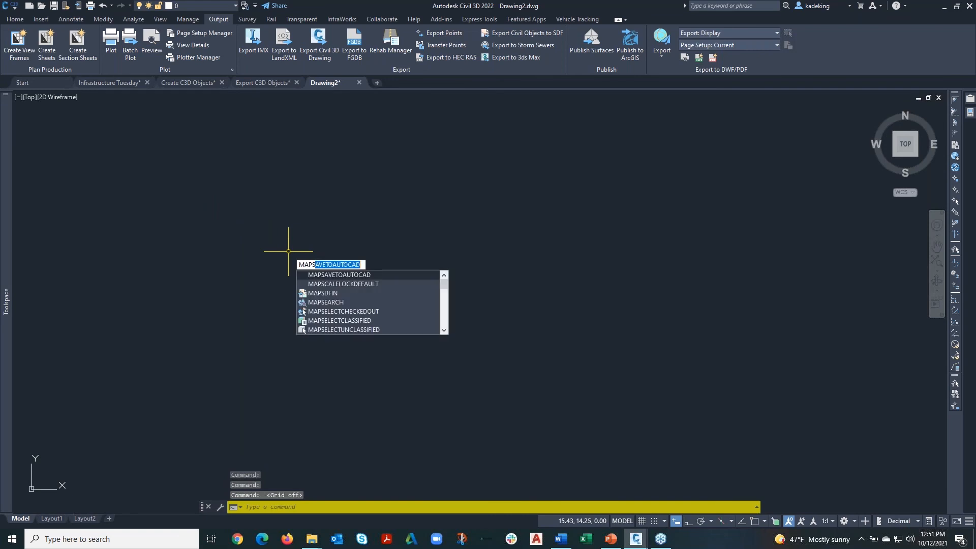
key("Return")
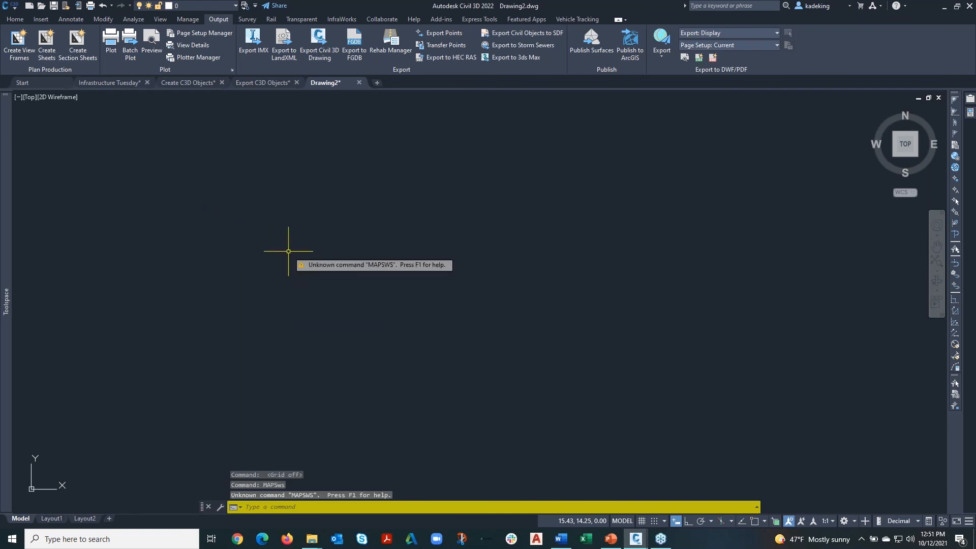
key("Escape")
key("Escape")
Turn on the Map task pane with MAPWSPACE and add Export C3D Objects.sdf from the Dataset folder to the new drawing.
type("mapwsp")
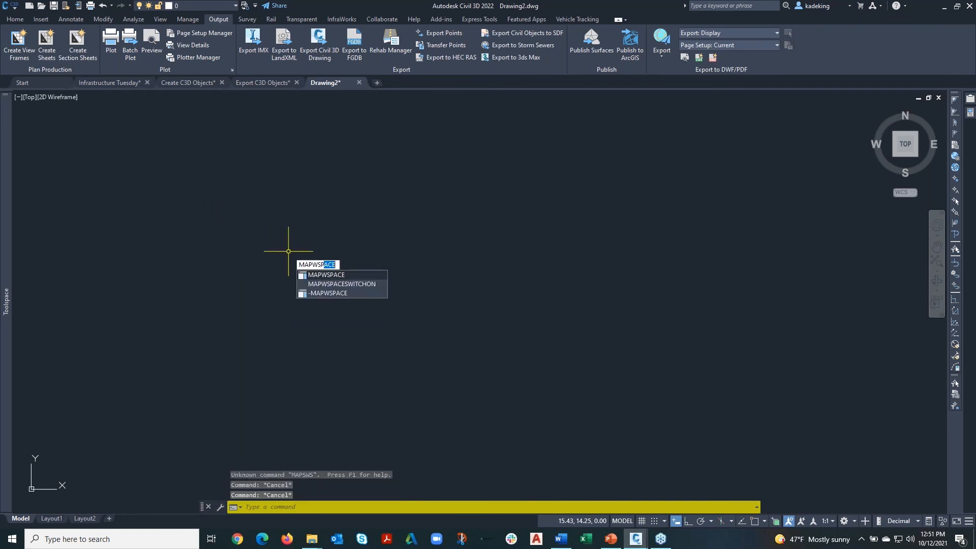
key("Return")
left_click(300, 278)
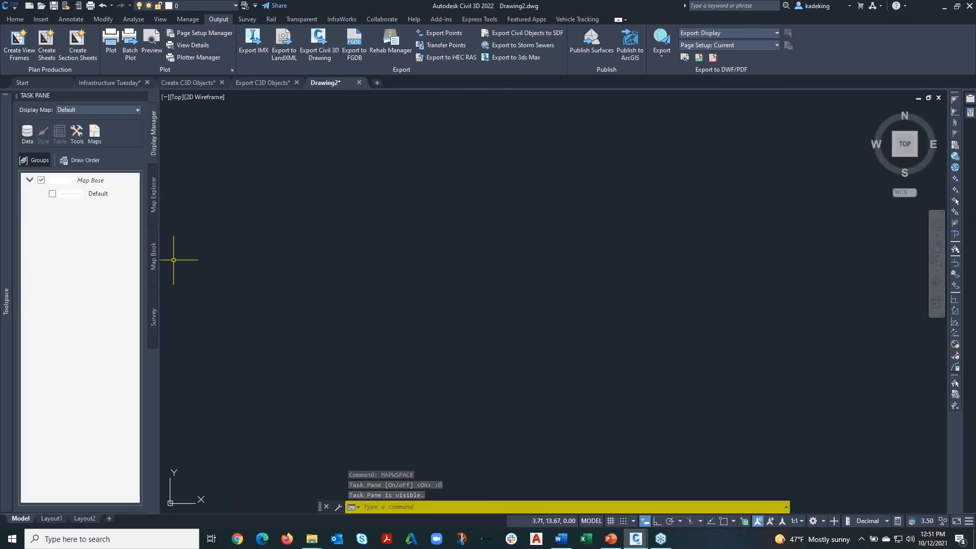
left_click(311, 539)
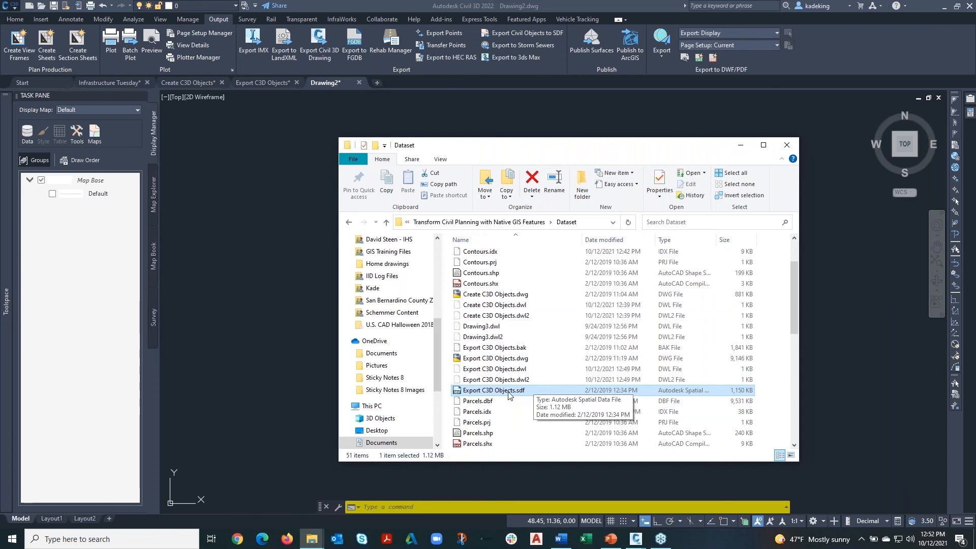
left_click_drag(509, 395, 267, 339)
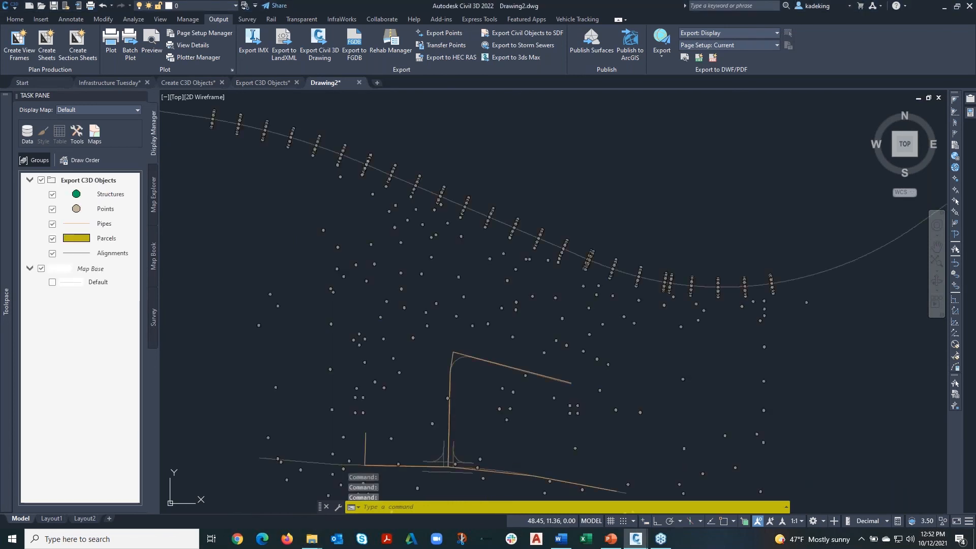
Review the Structures, Points, Pipes, Parcels and Alignments layers from the SDF, and view the full extents of the exported features.
left_click(102, 195)
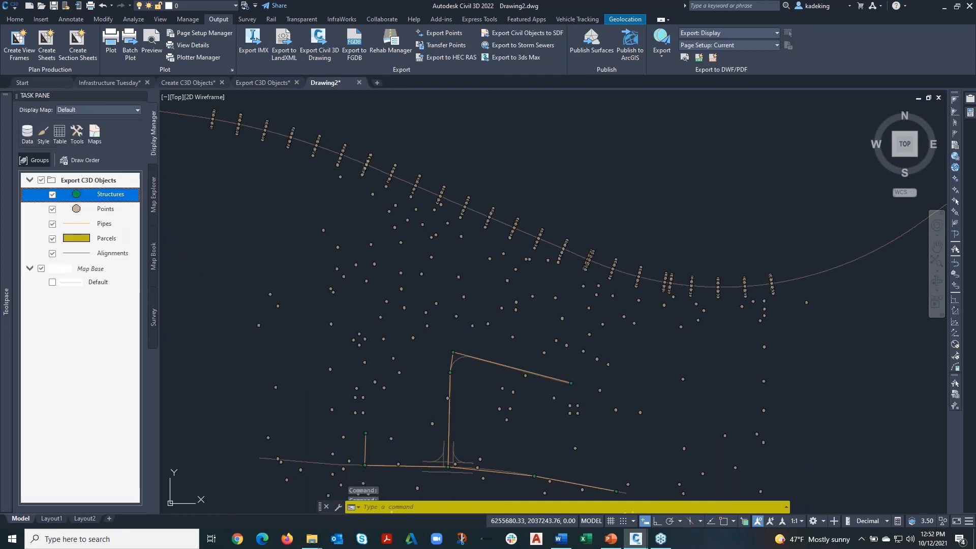
left_click(105, 209)
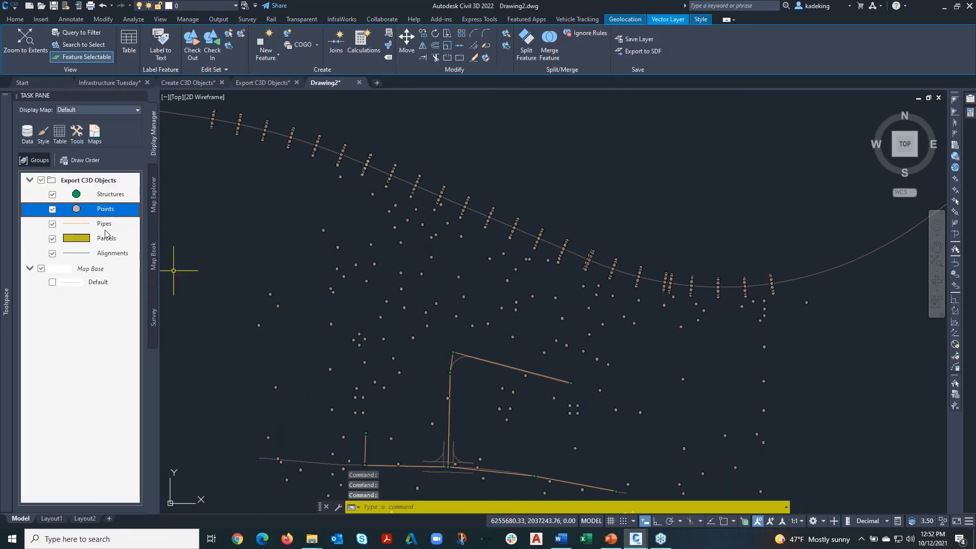
left_click(107, 226)
left_click(108, 241)
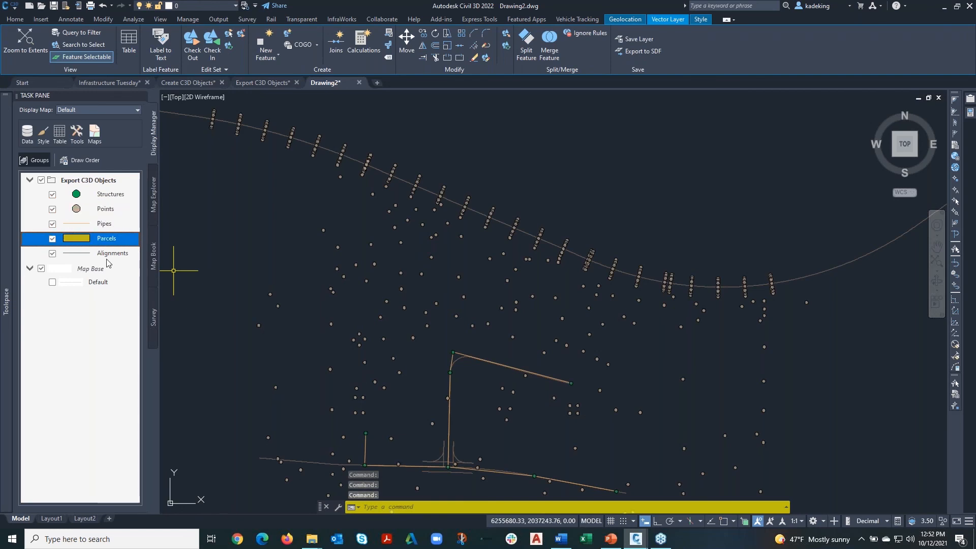
left_click(109, 254)
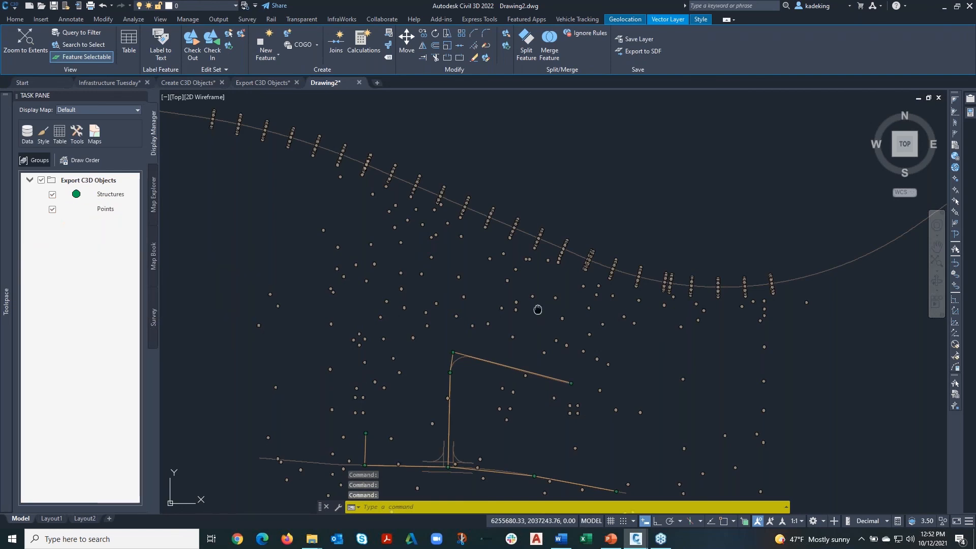
middle_click(535, 308)
middle_click(535, 308)
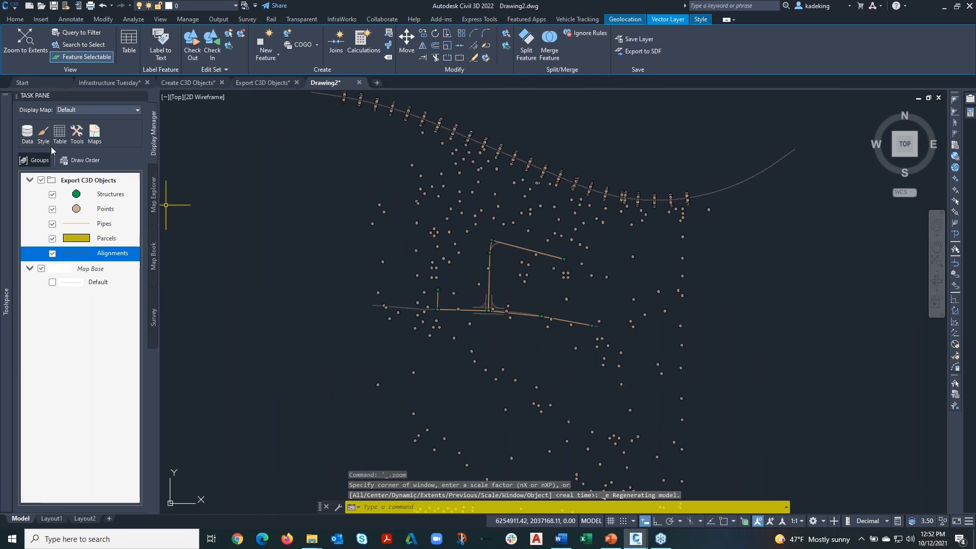
Return to the Export C3D Objects drawing, and switch to PowerPoint to start the slide show from the current slide.
mouse_move(9, 165)
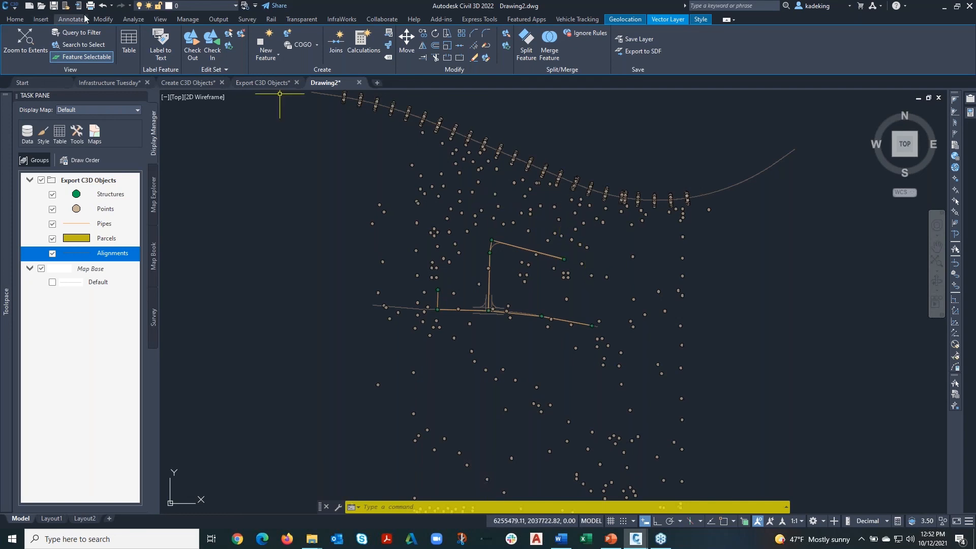
left_click(219, 19)
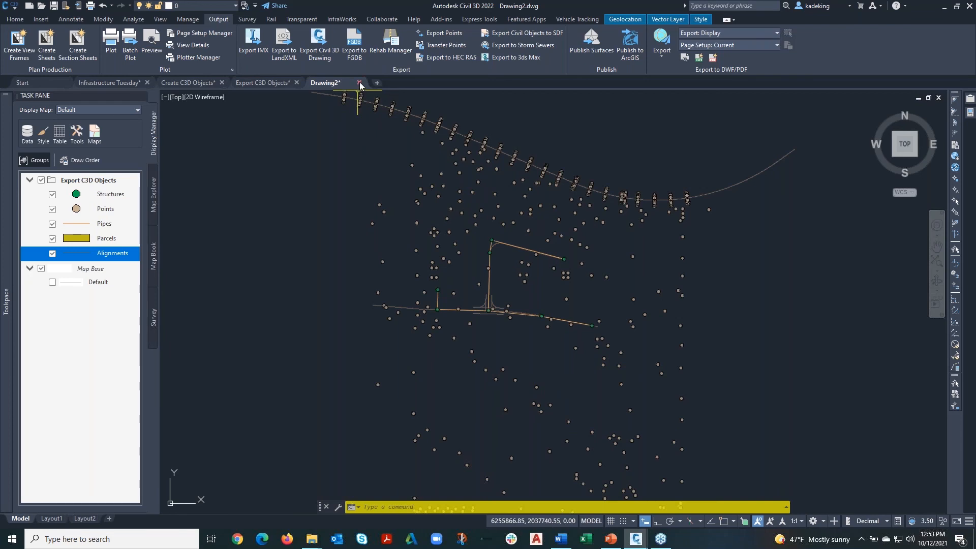
left_click(269, 84)
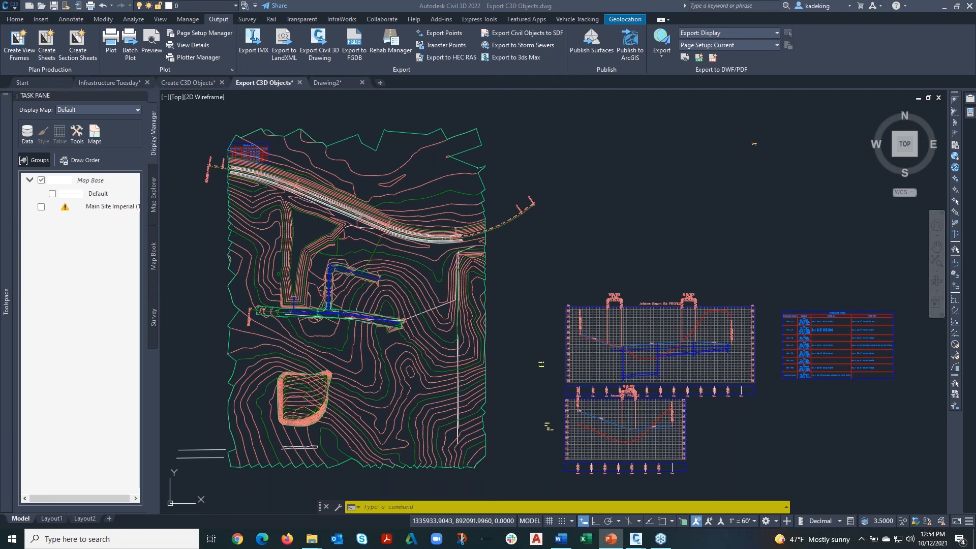
key("shift+F5")
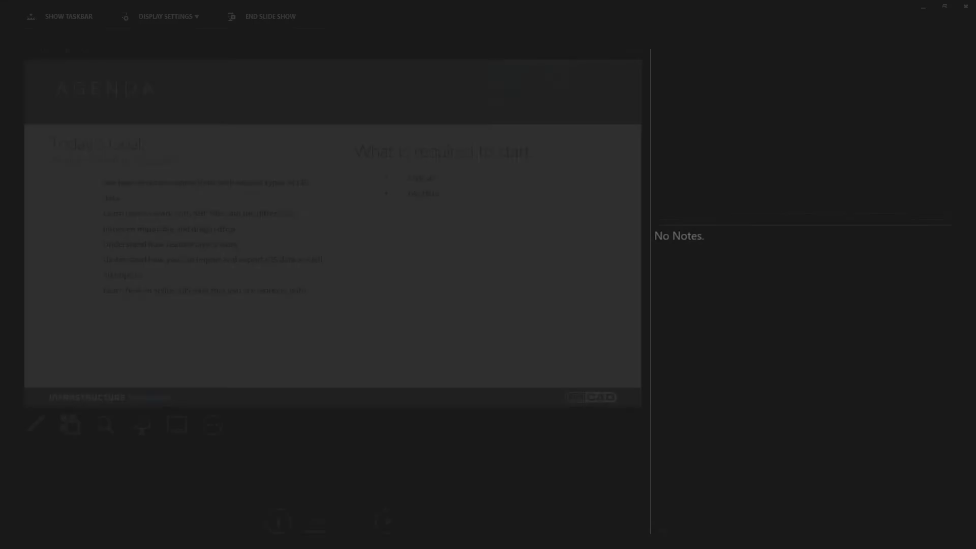